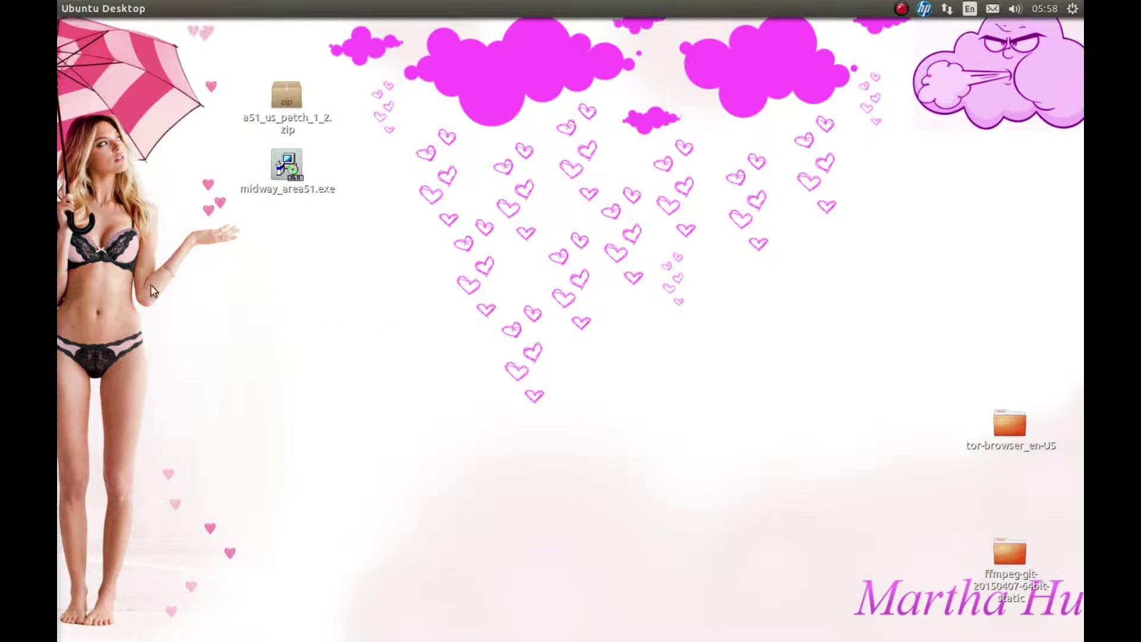
Step: Play the Area 51 longplay video in Firefox, skip to about 48:25, and pause it
mouse_move(3, 268)
click(69, 125)
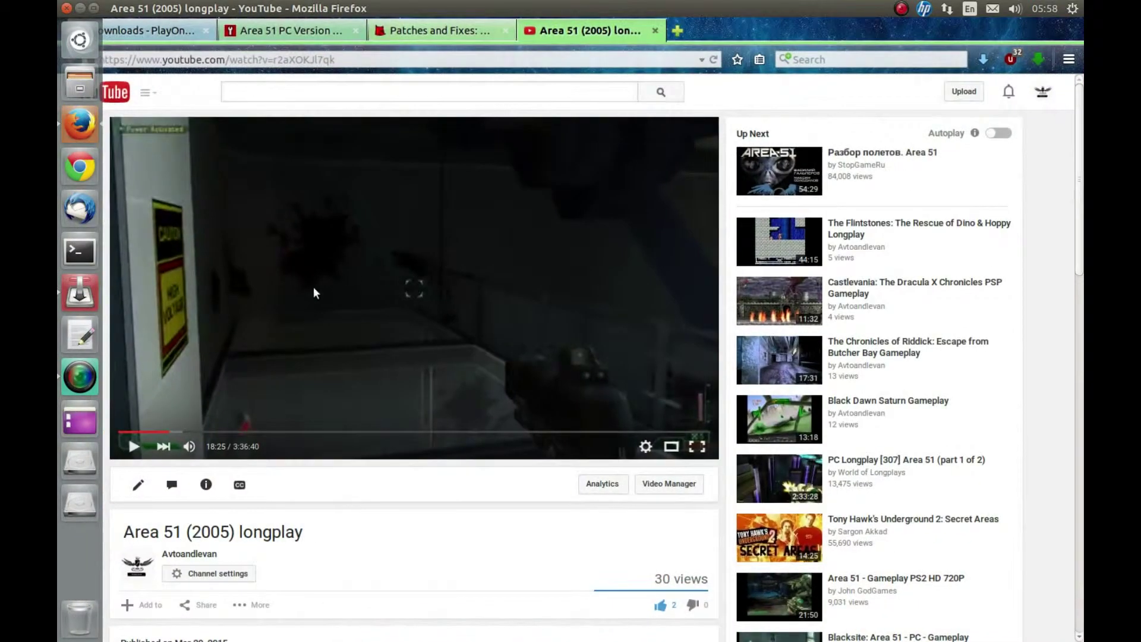
click(230, 407)
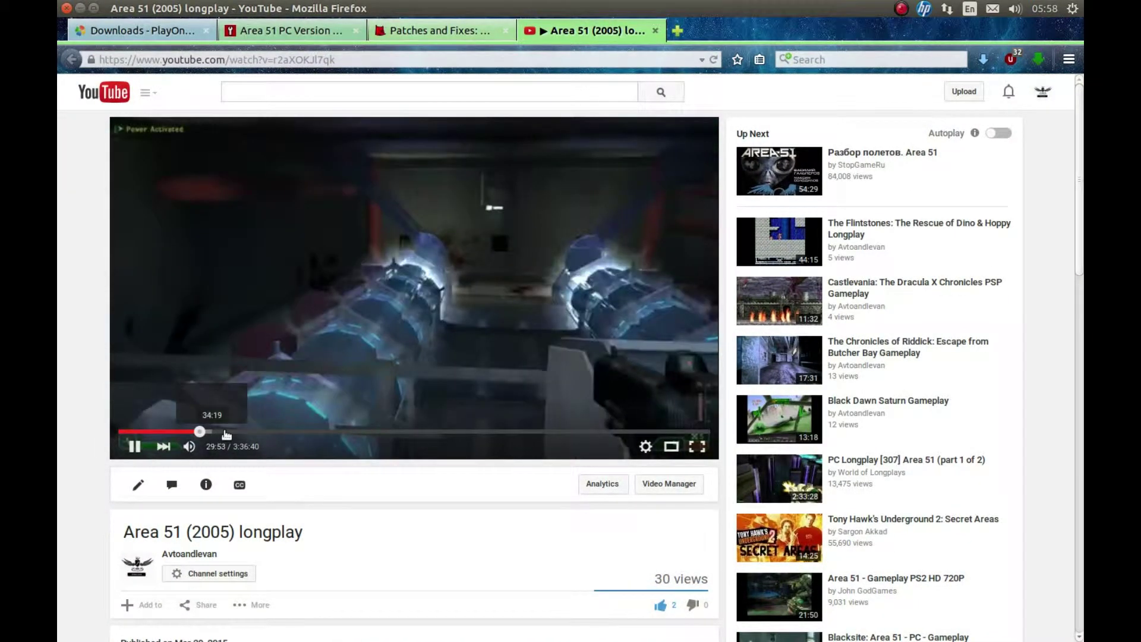
click(250, 432)
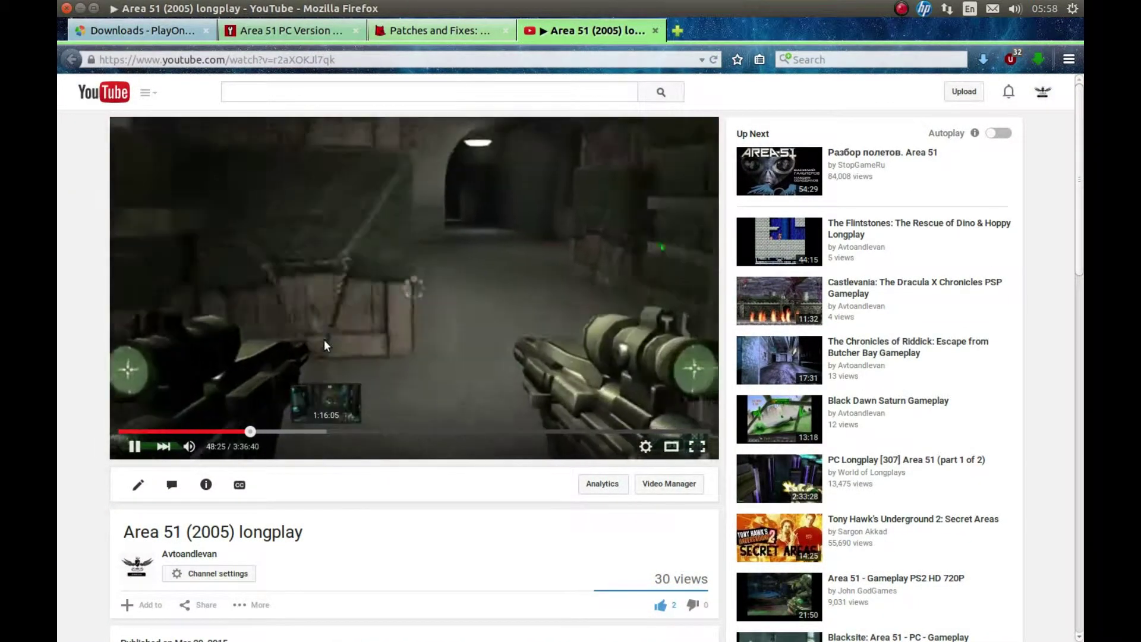
click(321, 327)
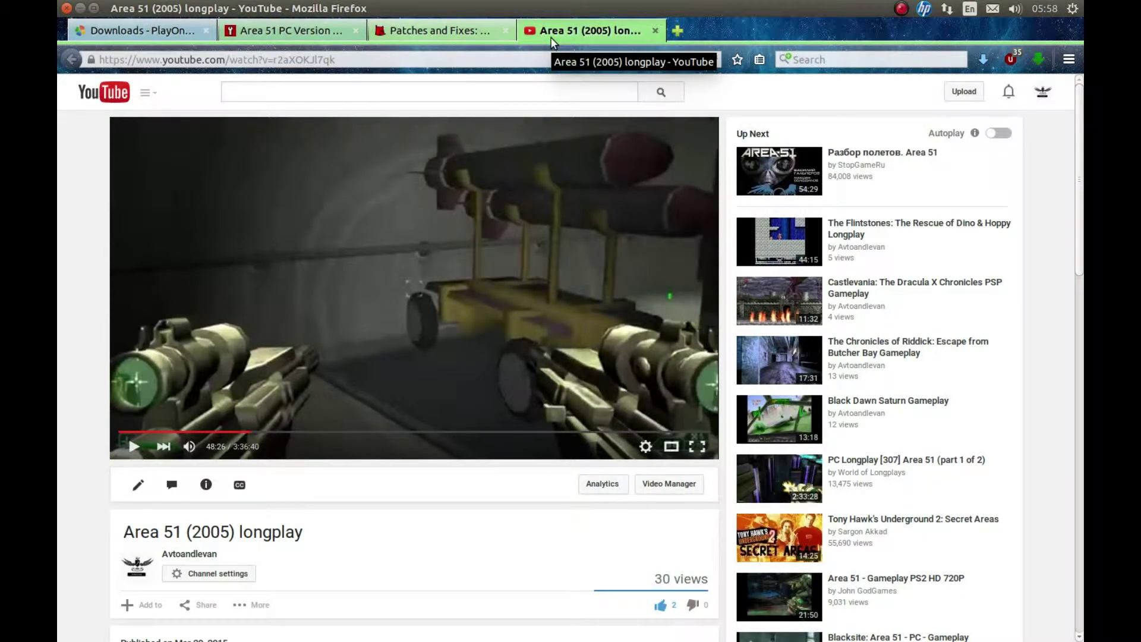
Step: Close the YouTube tab, expand PlayOnLinux's Ubuntu package instructions, and minimize Firefox
middle_click(551, 36)
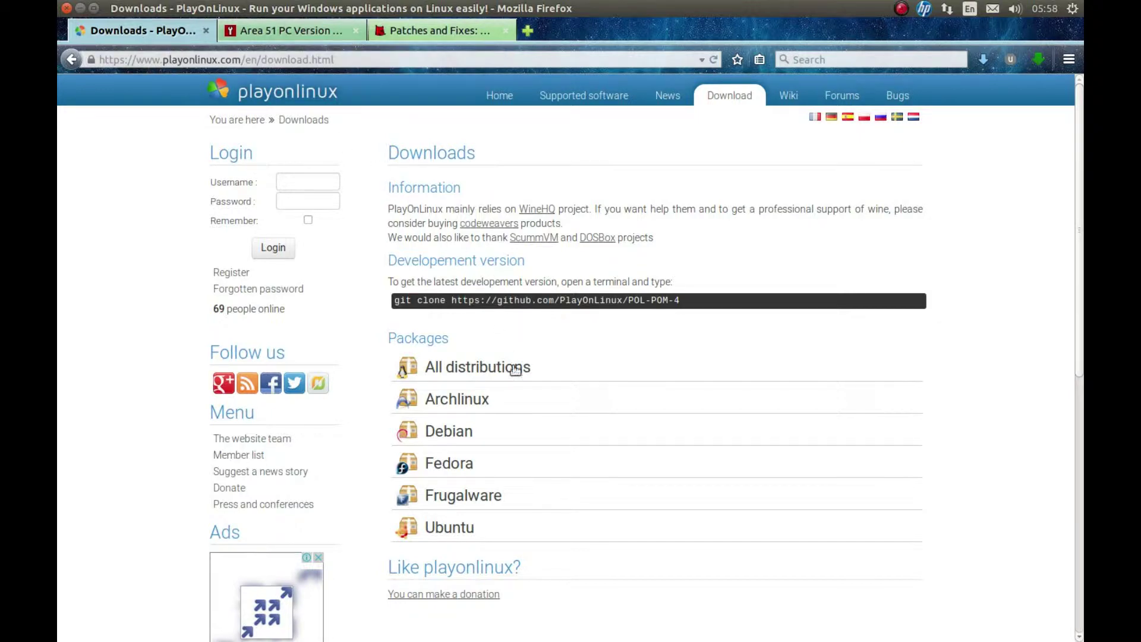
click(444, 531)
scroll(441, 380, down, 3)
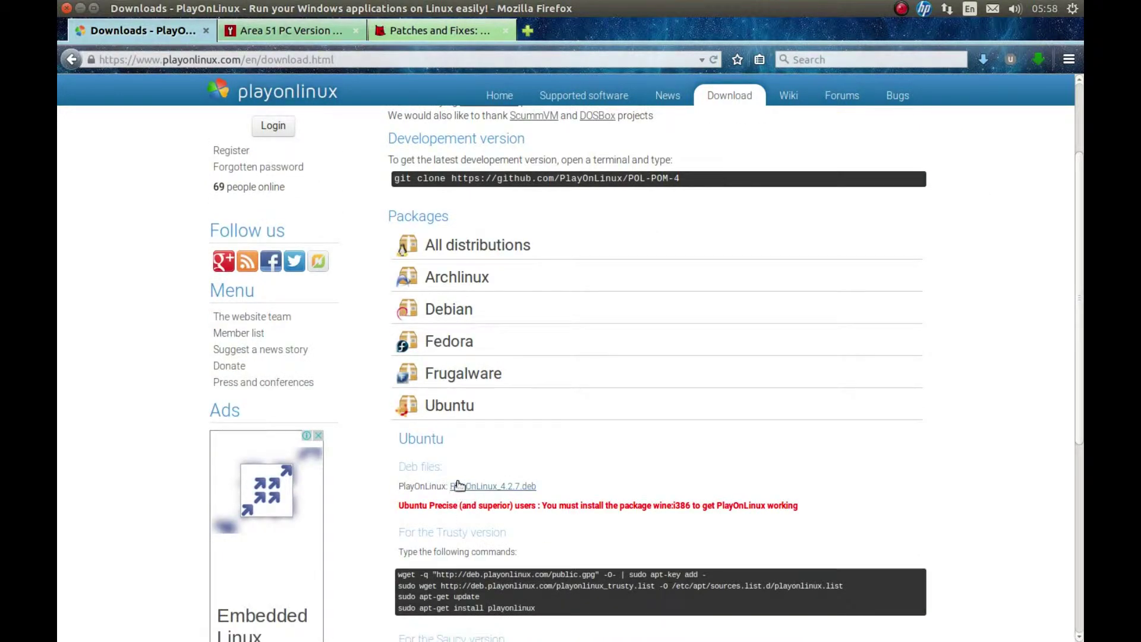
click(81, 8)
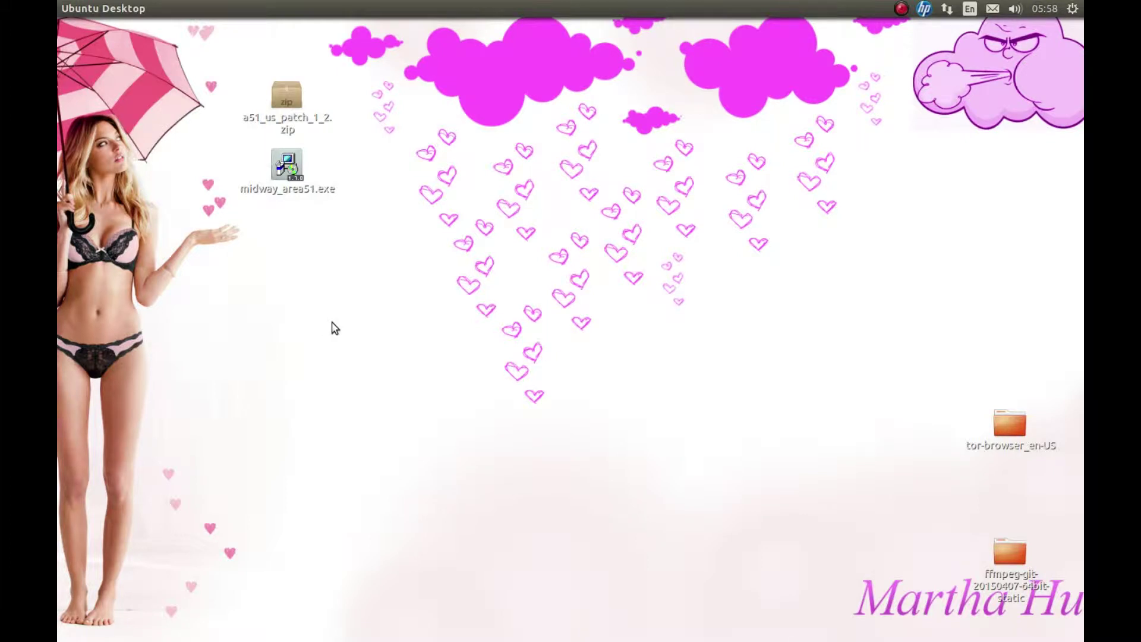
Step: Create an Untitled Folder on the desktop and move it near the Area 51 game files
right_click(302, 290)
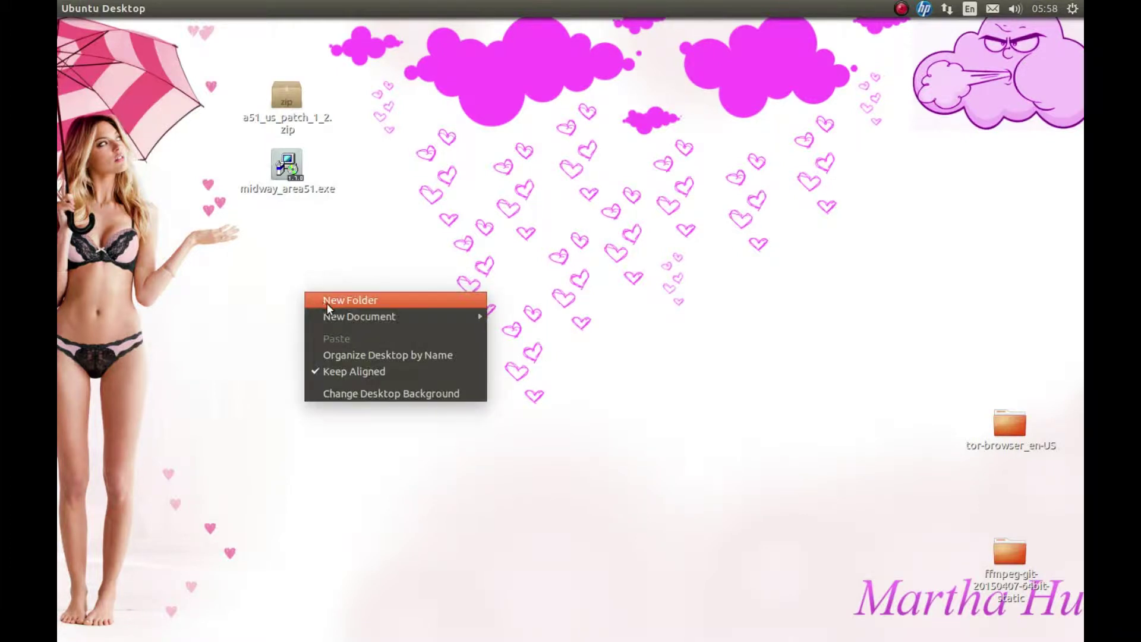
click(324, 301)
drag(304, 292, 453, 185)
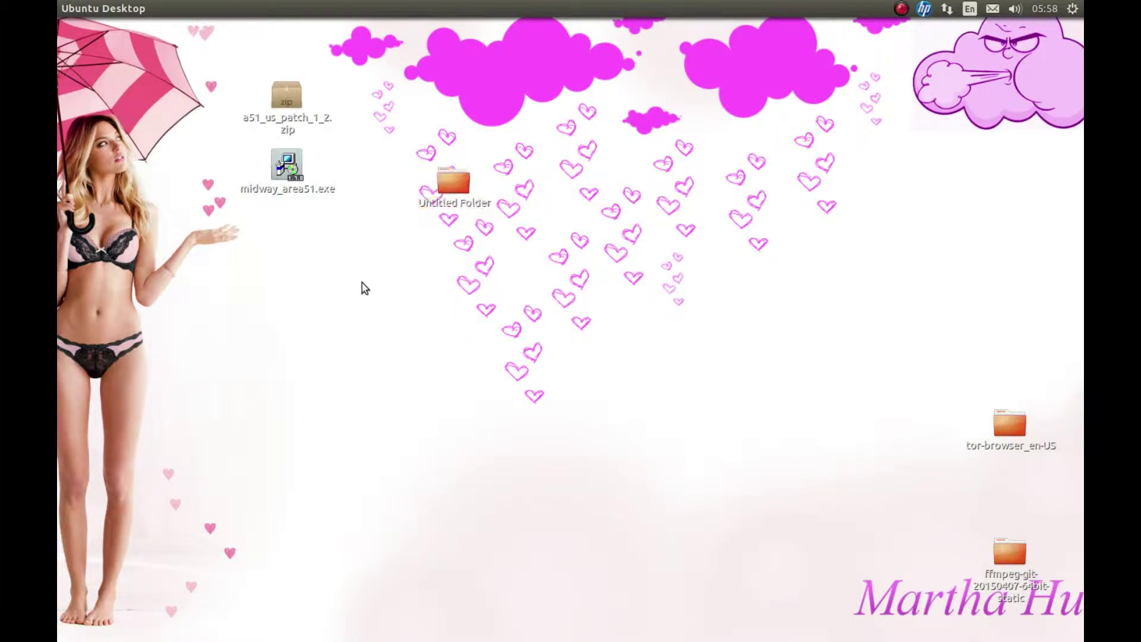
drag(325, 247, 242, 175)
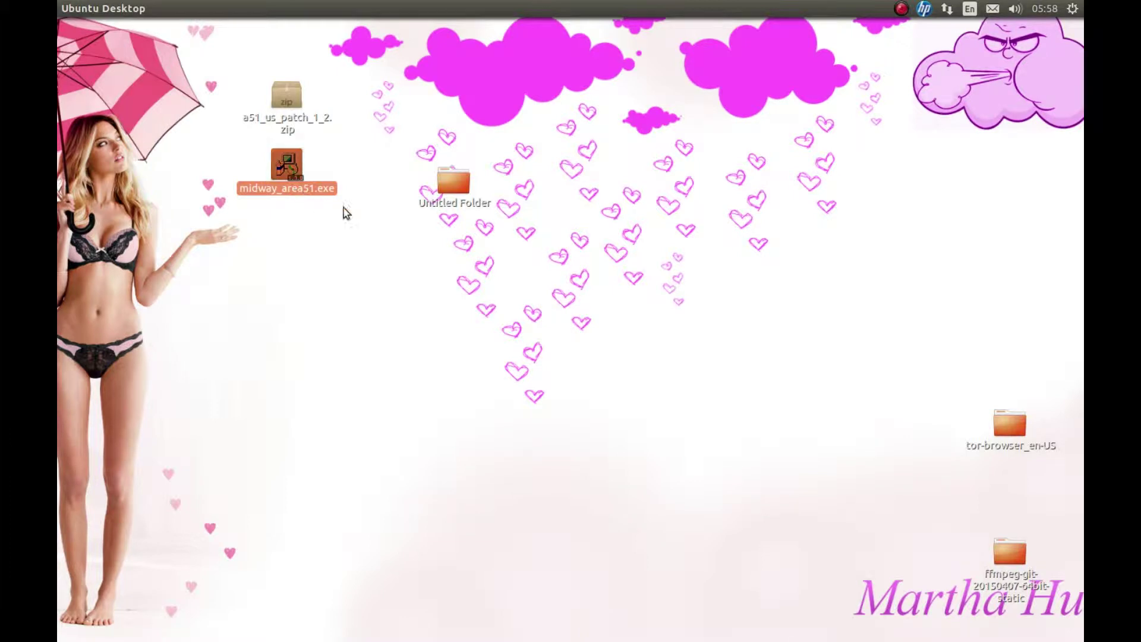
key(Right)
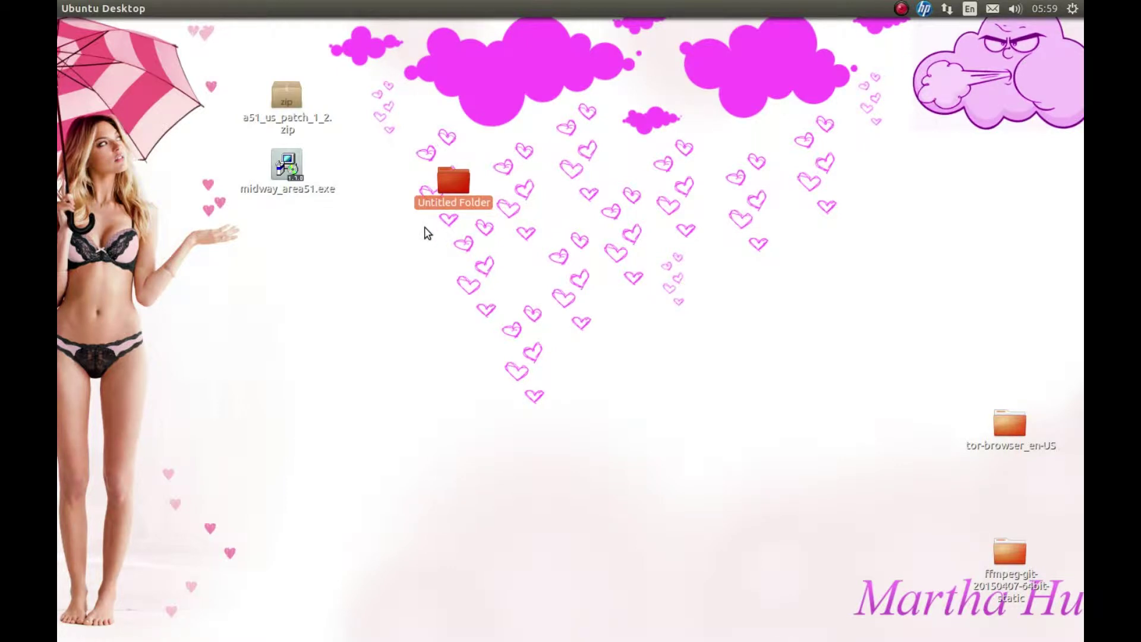
drag(473, 266, 384, 130)
drag(400, 243, 510, 125)
mouse_move(79, 123)
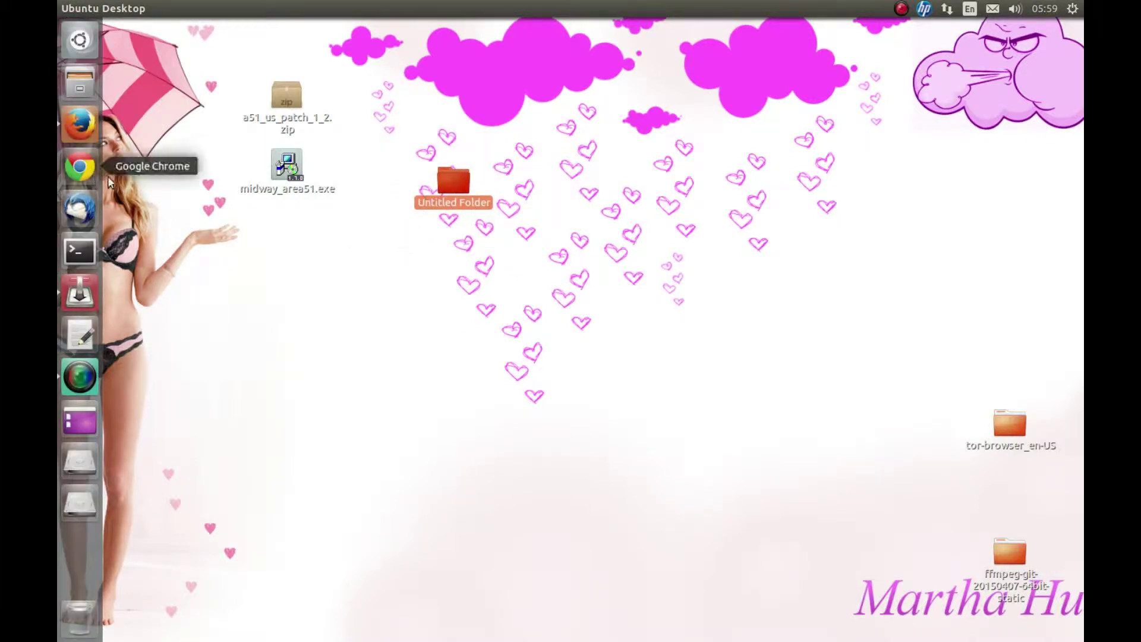
click(340, 298)
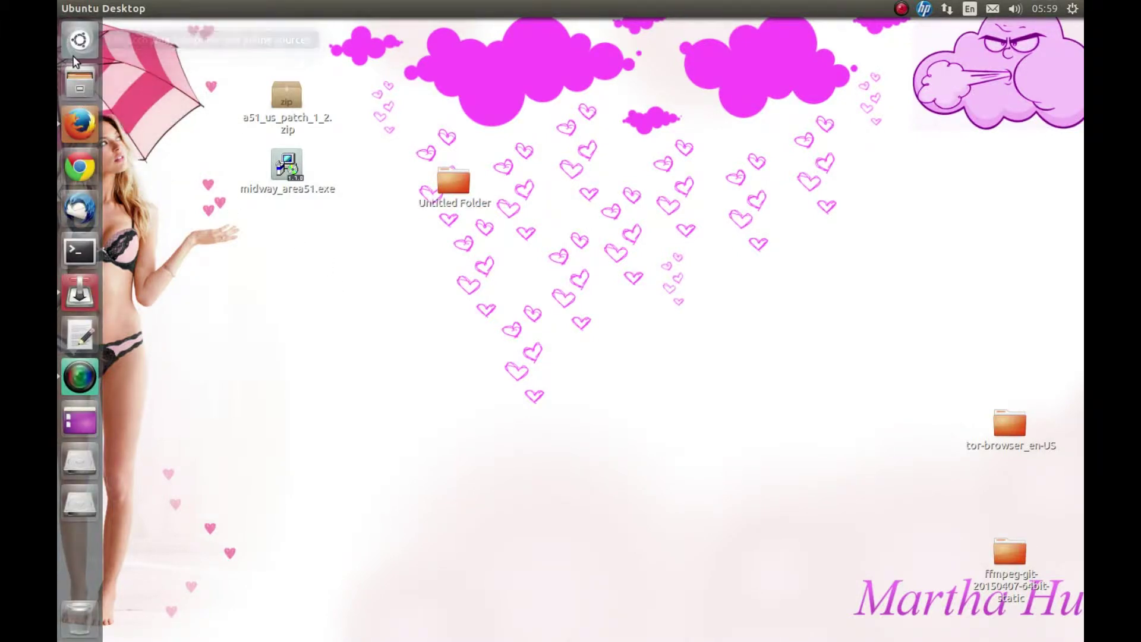
Step: Launch PlayOnLinux from a Dash search for playonlinux, then minimize its window
click(80, 39)
text(playonlinux)
click(156, 121)
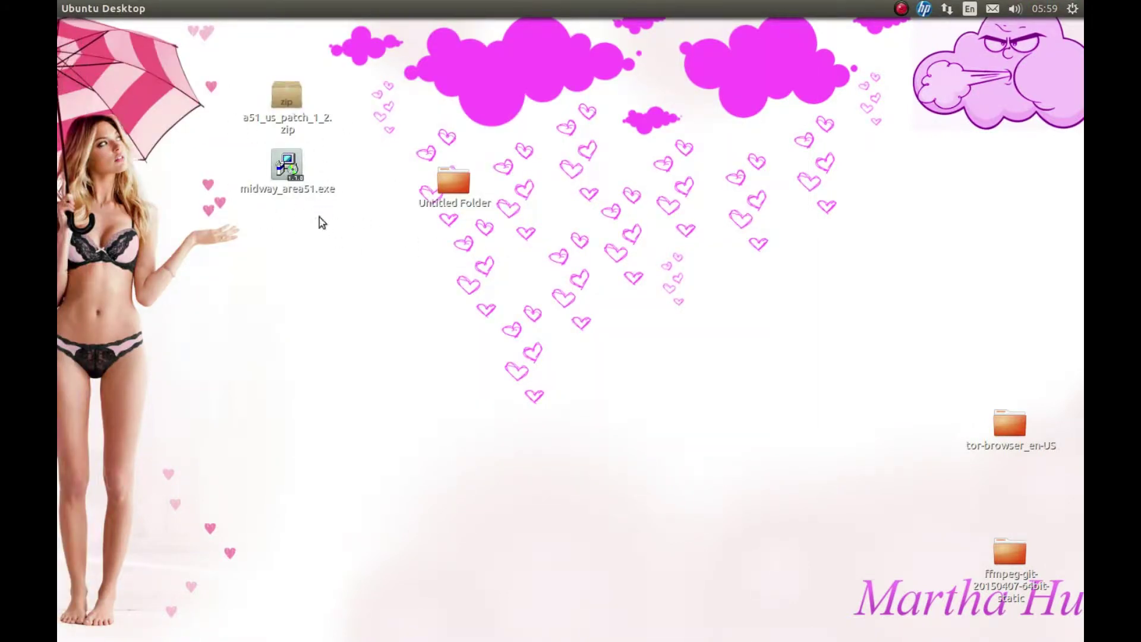
click(270, 196)
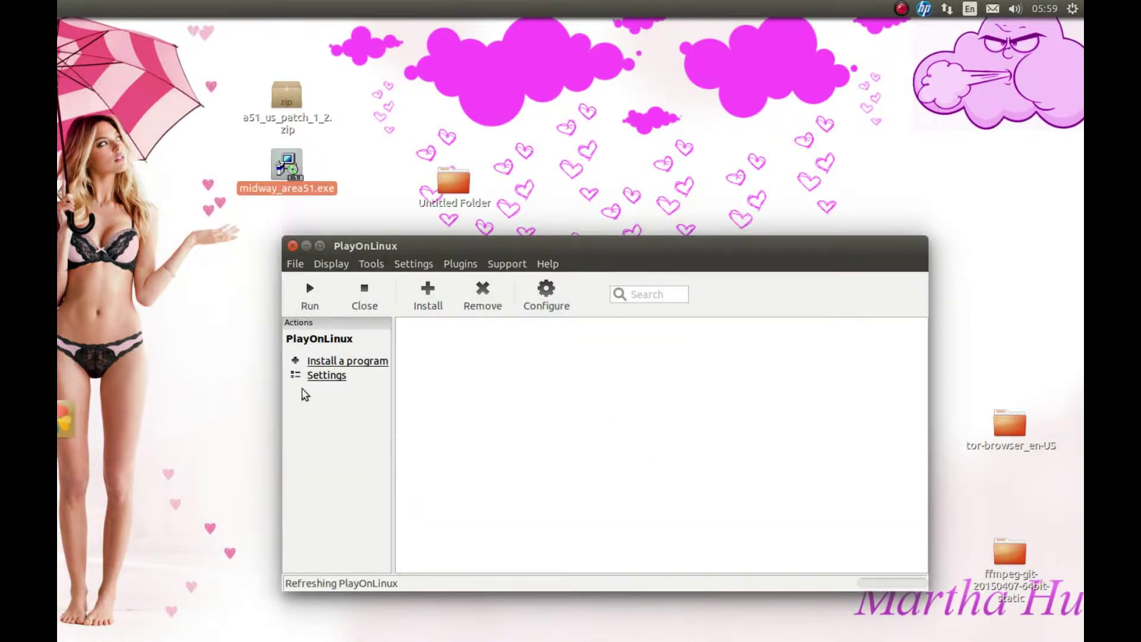
click(303, 246)
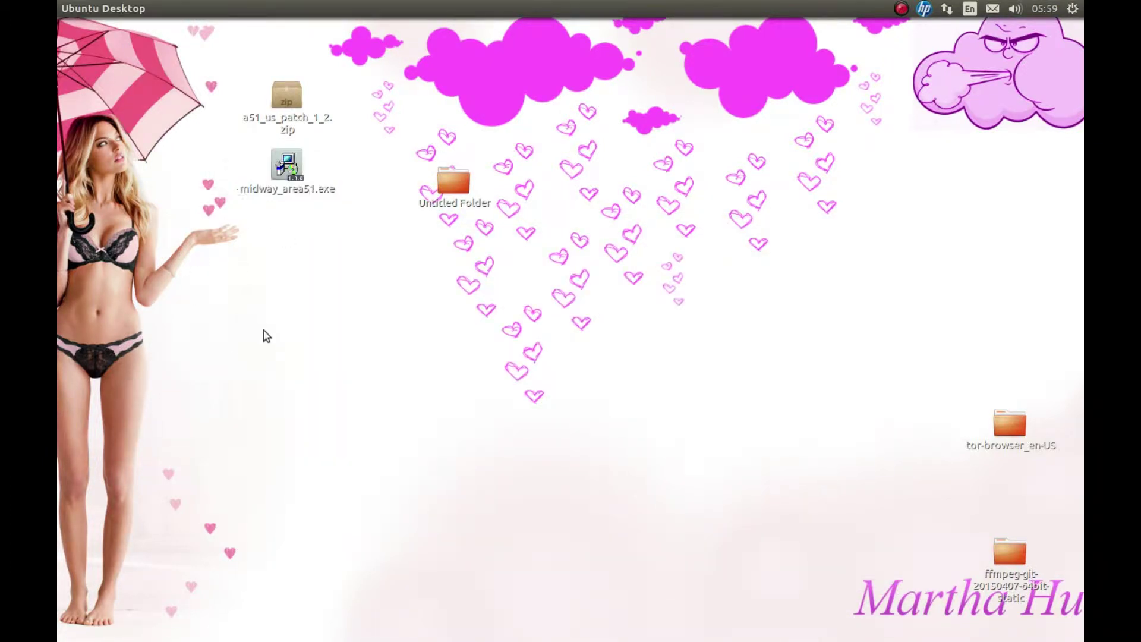
Step: Restore Firefox on the Area 51 PC Version tab and close the PlayOnLinux downloads tab
click(70, 125)
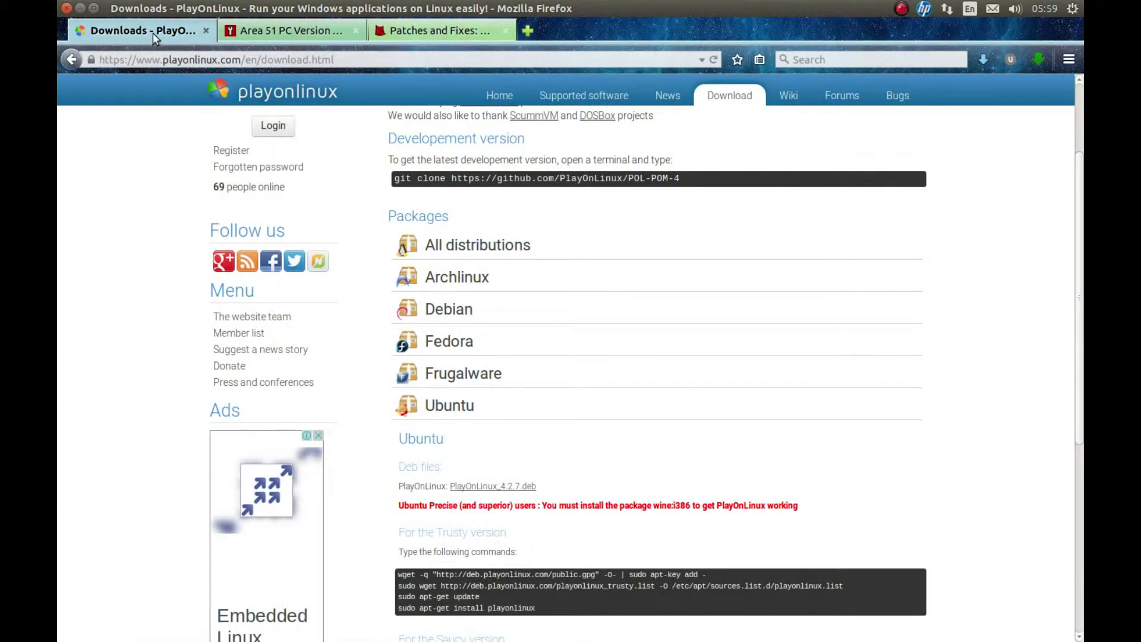
click(292, 32)
middle_click(159, 29)
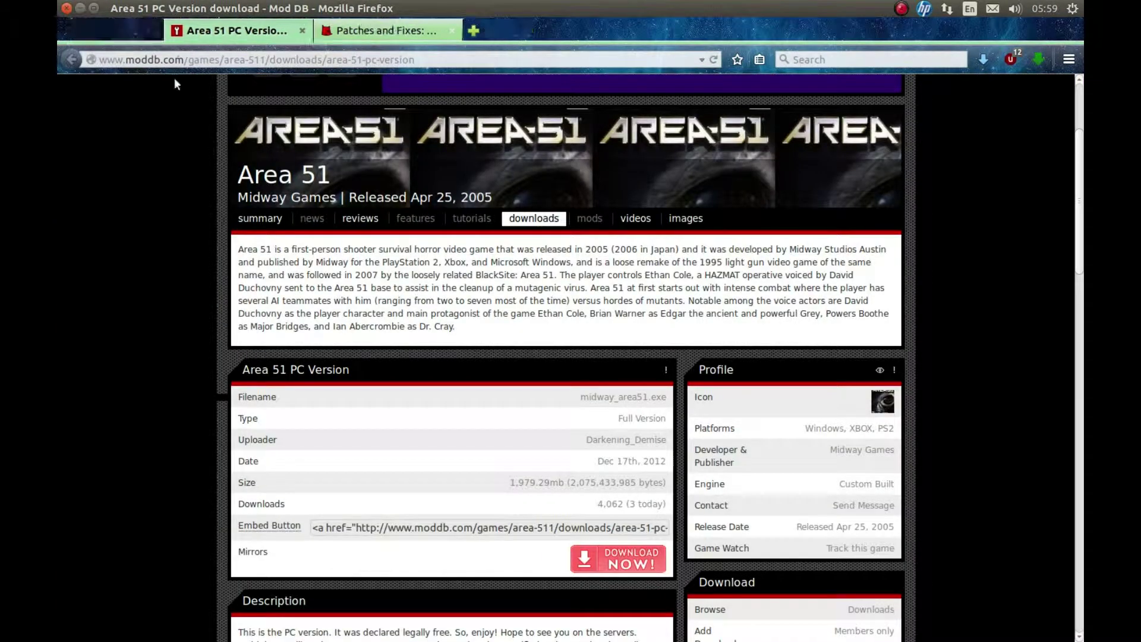
Step: Start the Area 51 full-game download, then cancel saving to Untitled Folder and close the popup
click(618, 559)
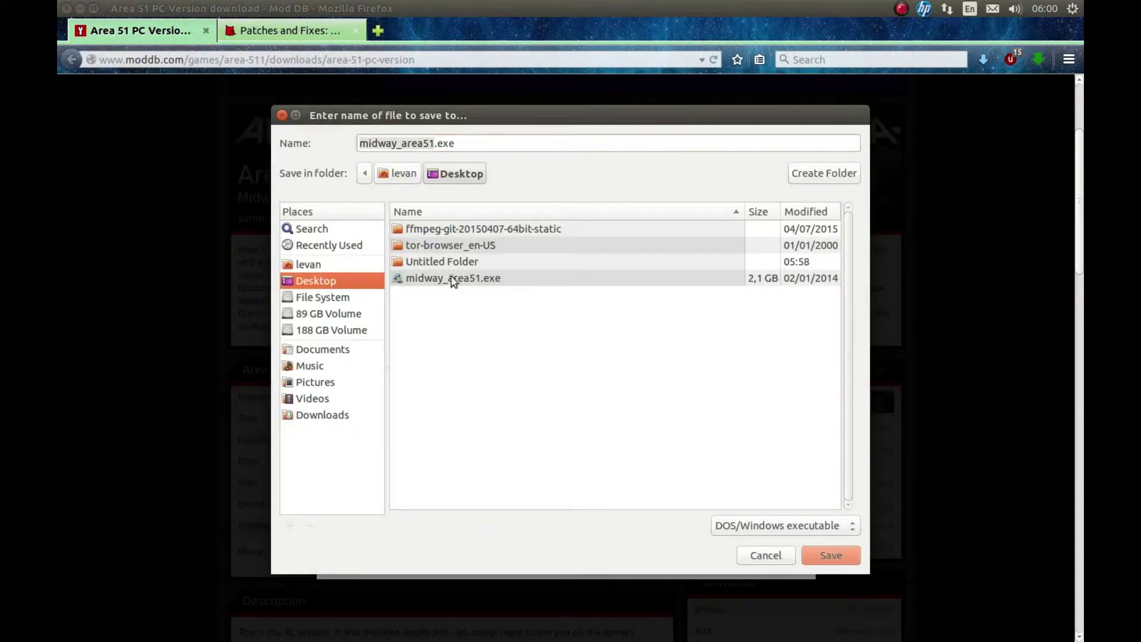
double_click(428, 261)
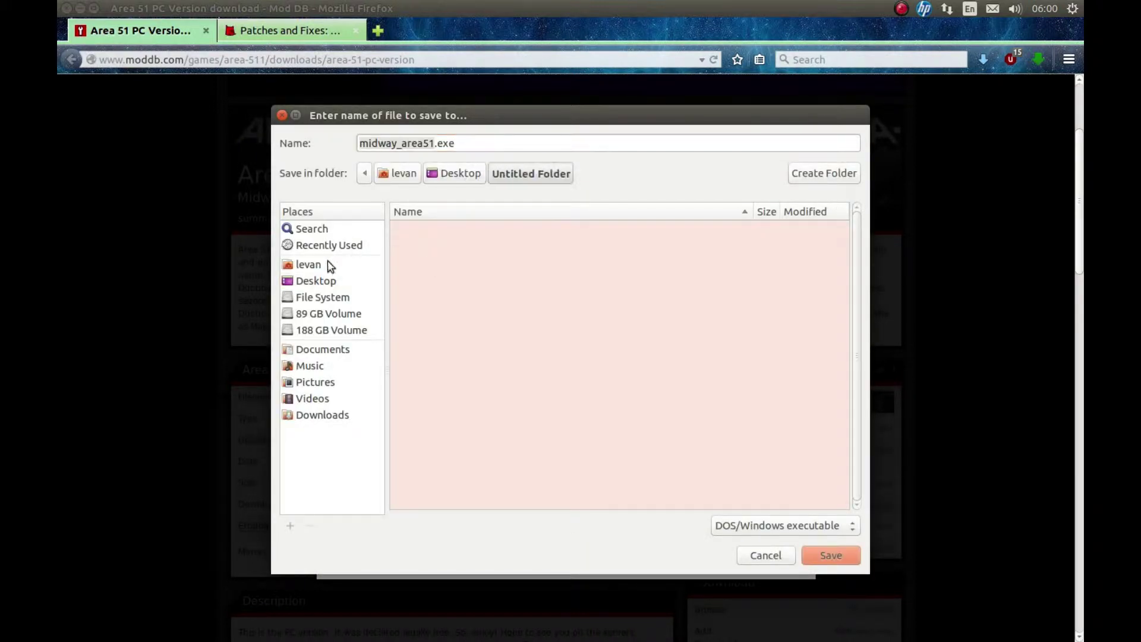
click(764, 556)
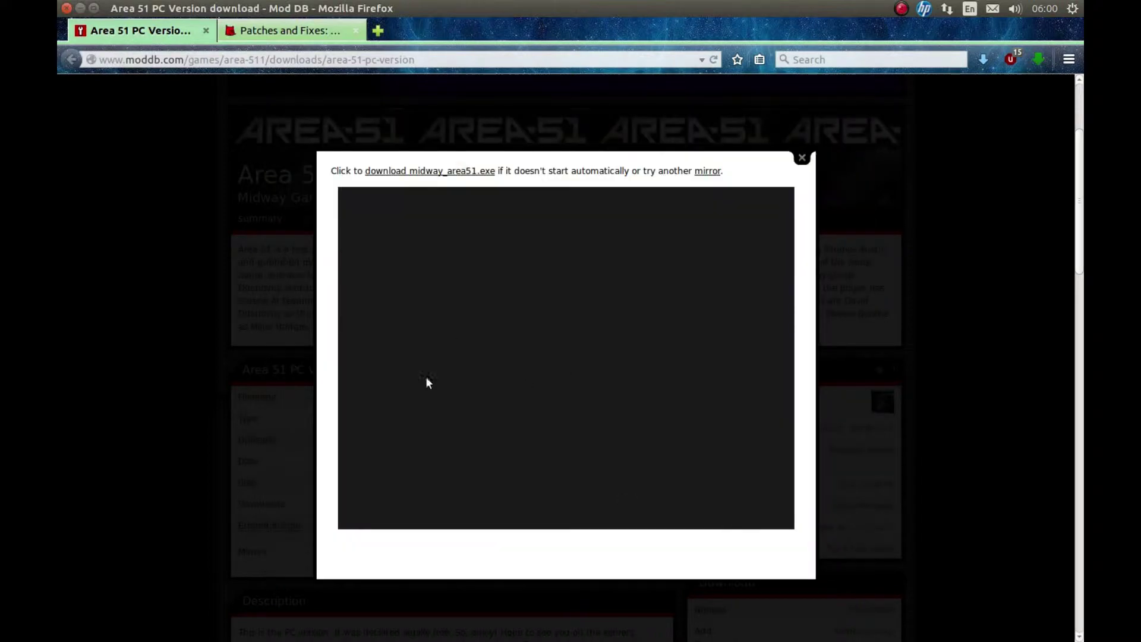
click(807, 157)
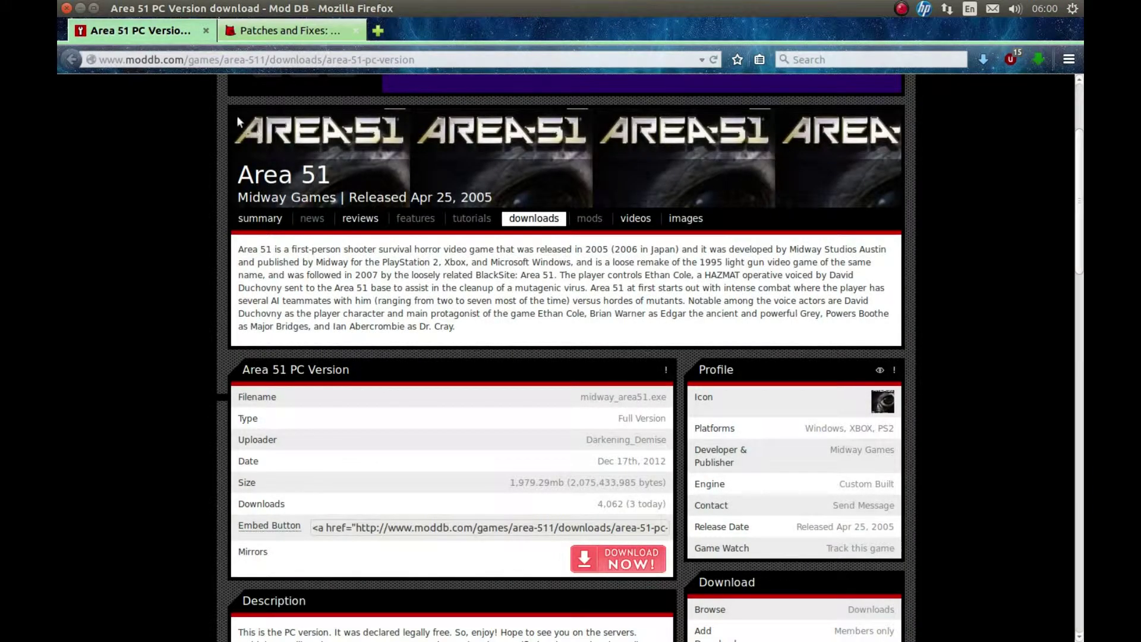
Step: Switch to the Area 51 v1.2 US Patch page and minimize Firefox
click(266, 31)
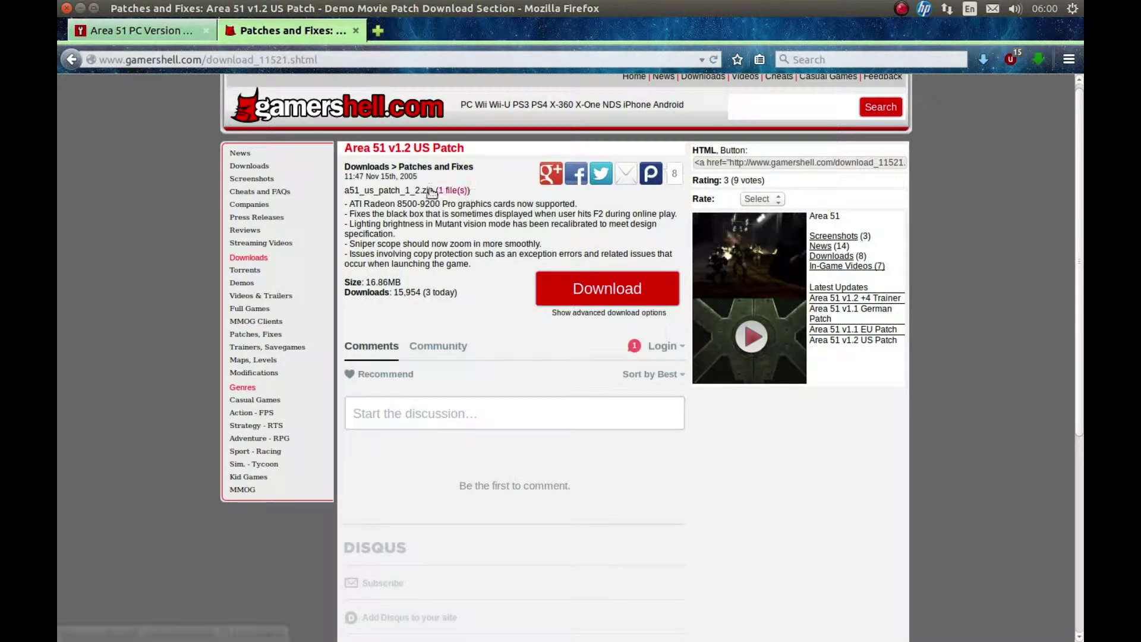
click(79, 8)
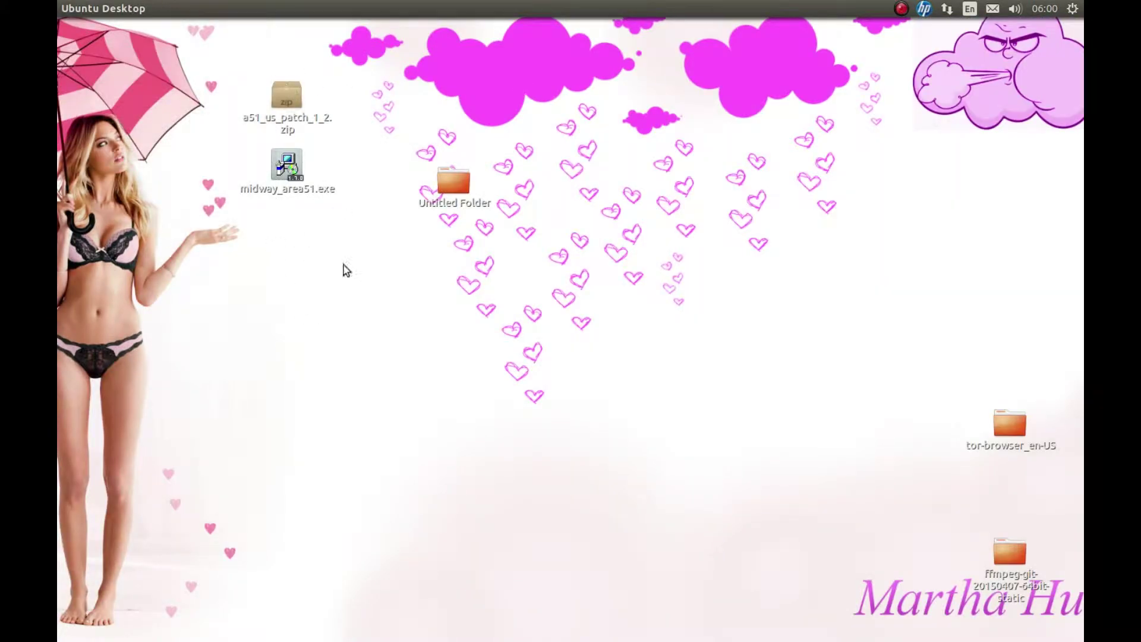
Step: Permanently delete Untitled Folder with Shift+Delete
drag(412, 279, 488, 145)
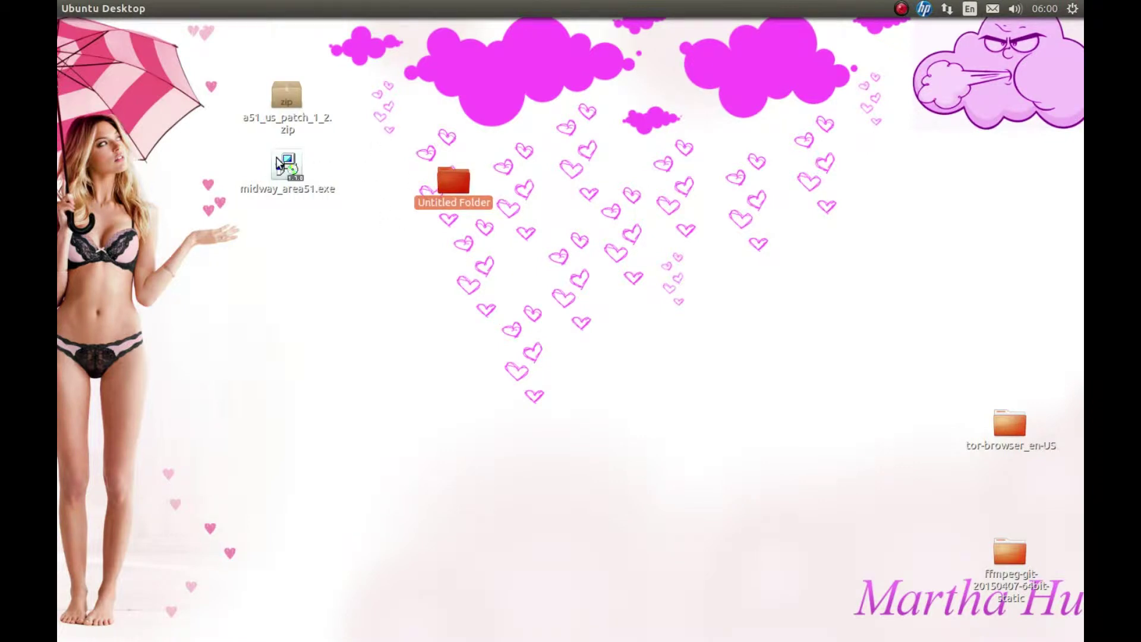
mouse_move(324, 174)
mouse_down()
mouse_move(457, 192)
mouse_move(267, 184)
mouse_up()
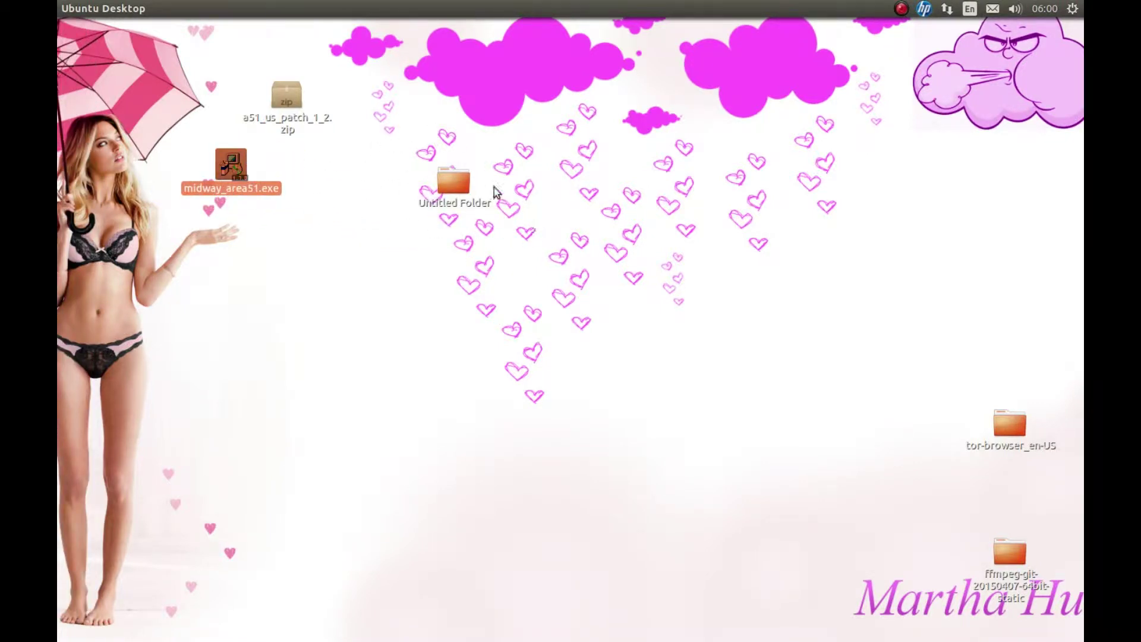
click(448, 166)
key(shift+Delete)
key(Return)
Step: Place midway_area51.exe beneath the patch zip and start PlayOnLinux from the launcher
click(249, 186)
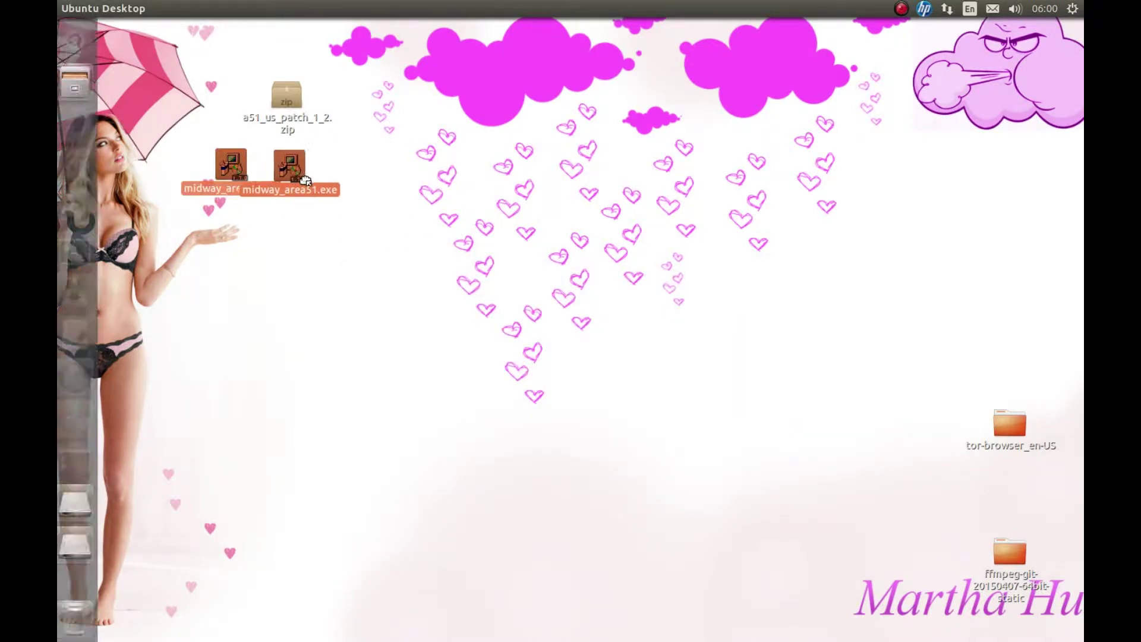
drag(248, 186, 304, 172)
click(358, 287)
click(74, 423)
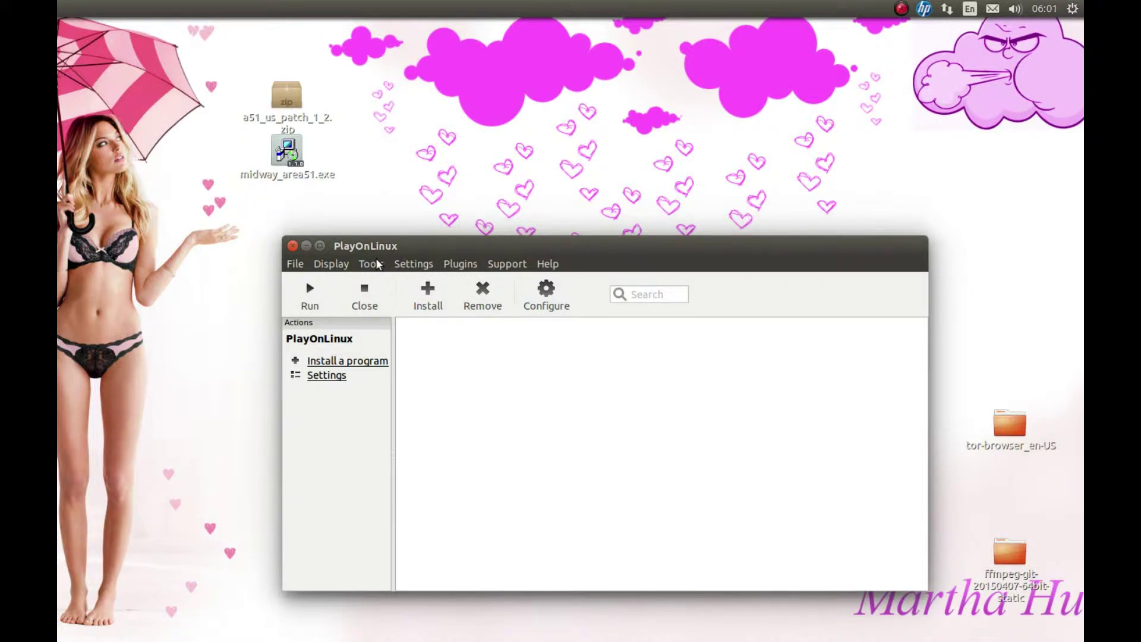
Step: Download and install Wine 1.7.41 (x86) in the Wine versions manager, then close the manager
click(377, 263)
click(393, 281)
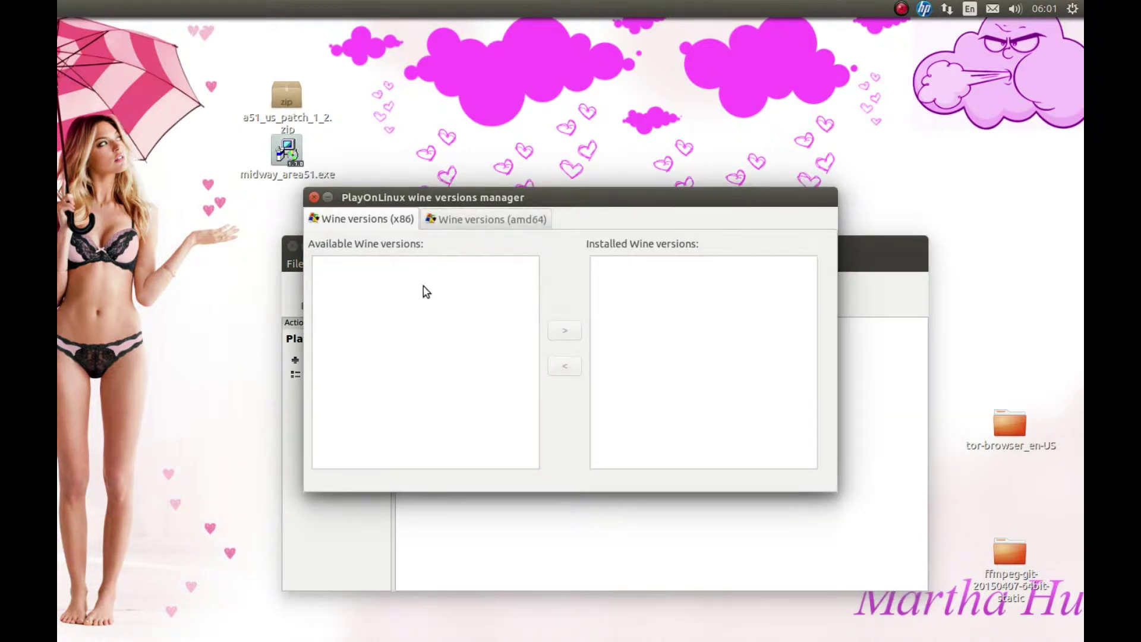
click(349, 226)
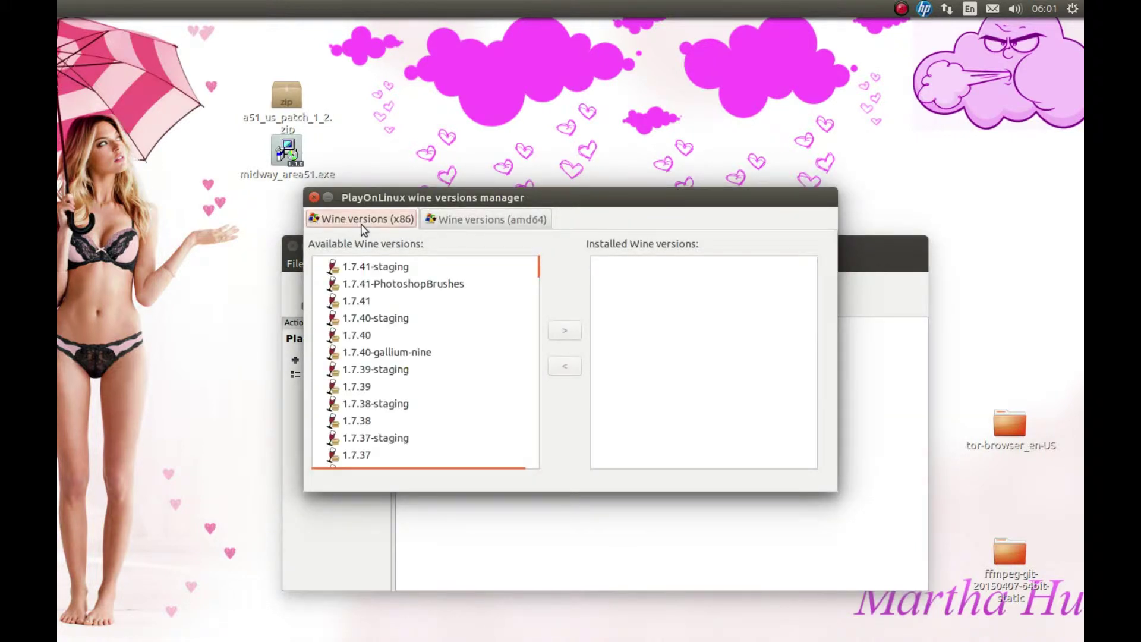
click(365, 301)
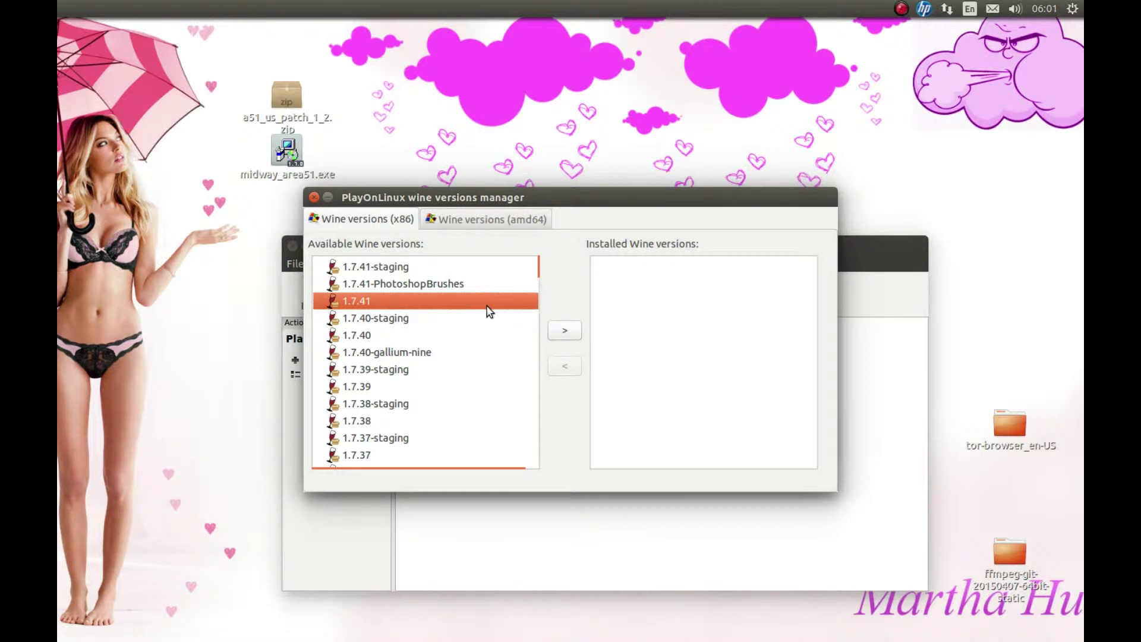
click(554, 332)
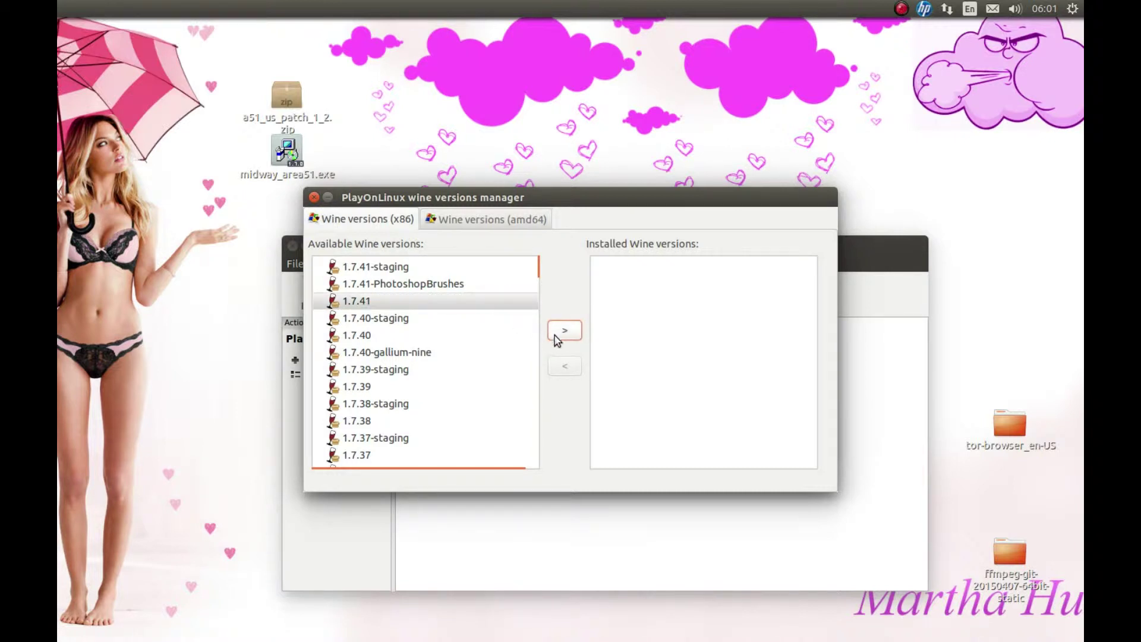
click(562, 332)
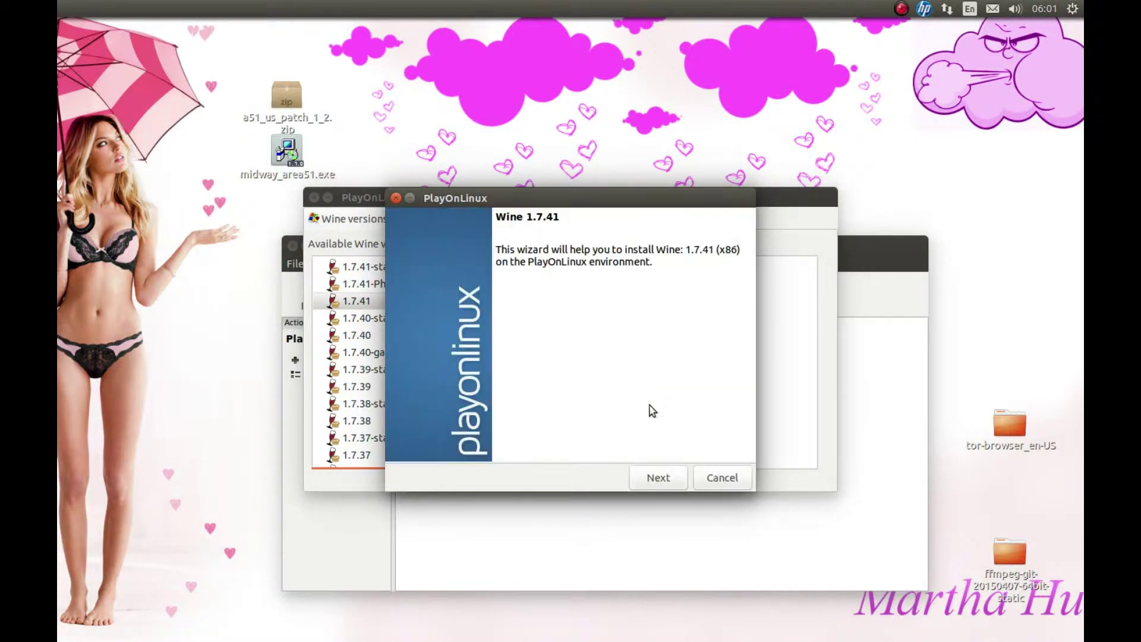
click(673, 487)
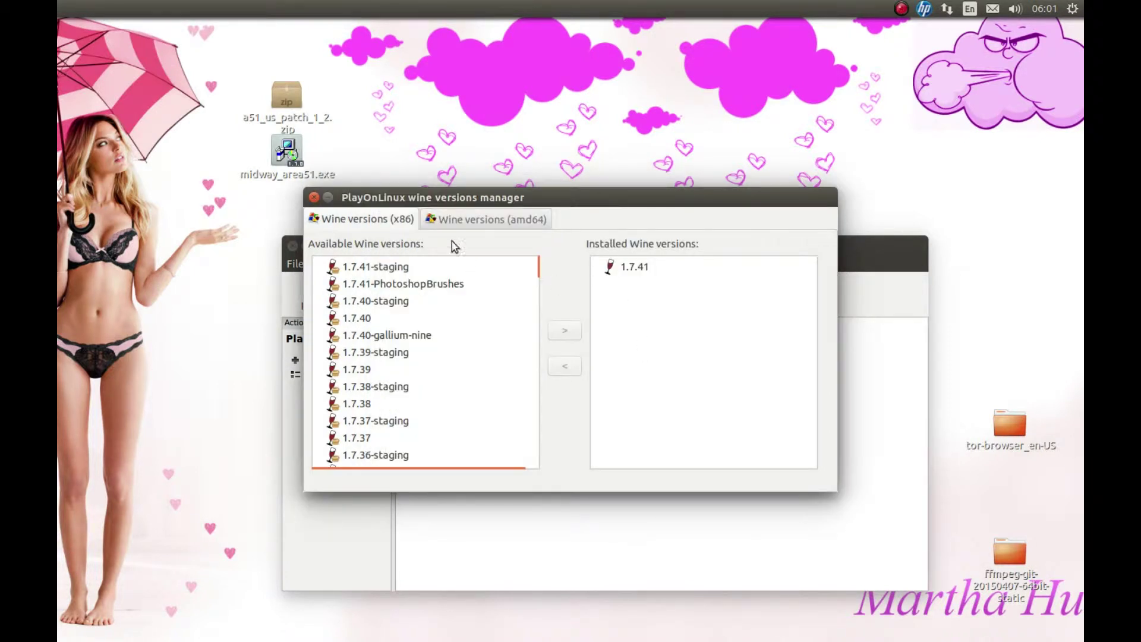
click(314, 197)
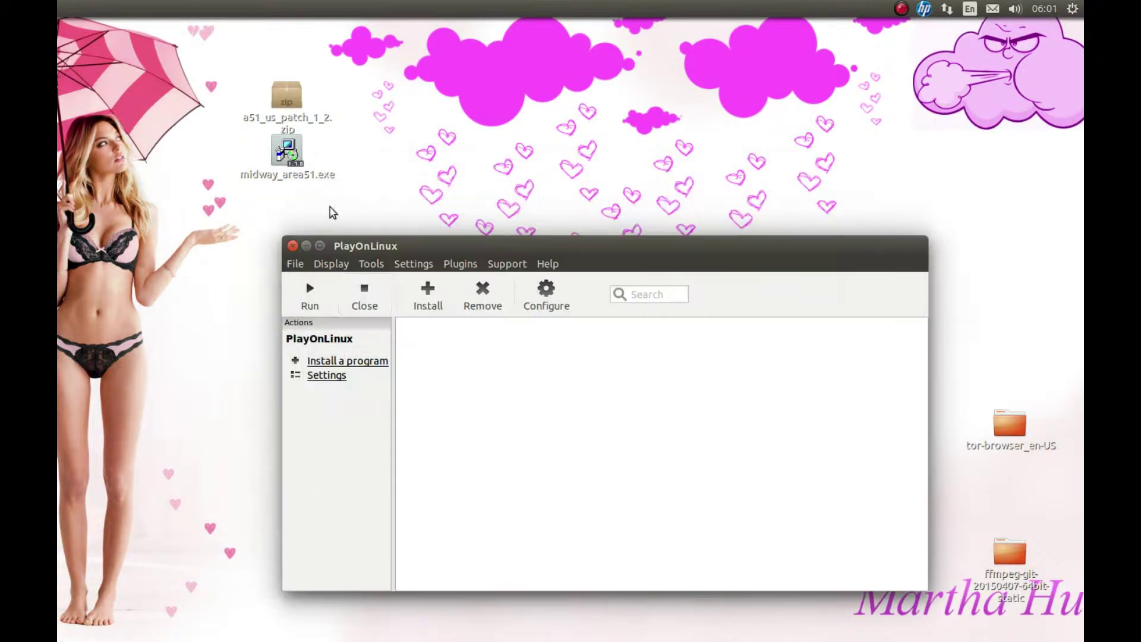
Step: From PlayOnLinux's Configure window, start a new virtual drive as a 32-bit Windows installation
click(525, 298)
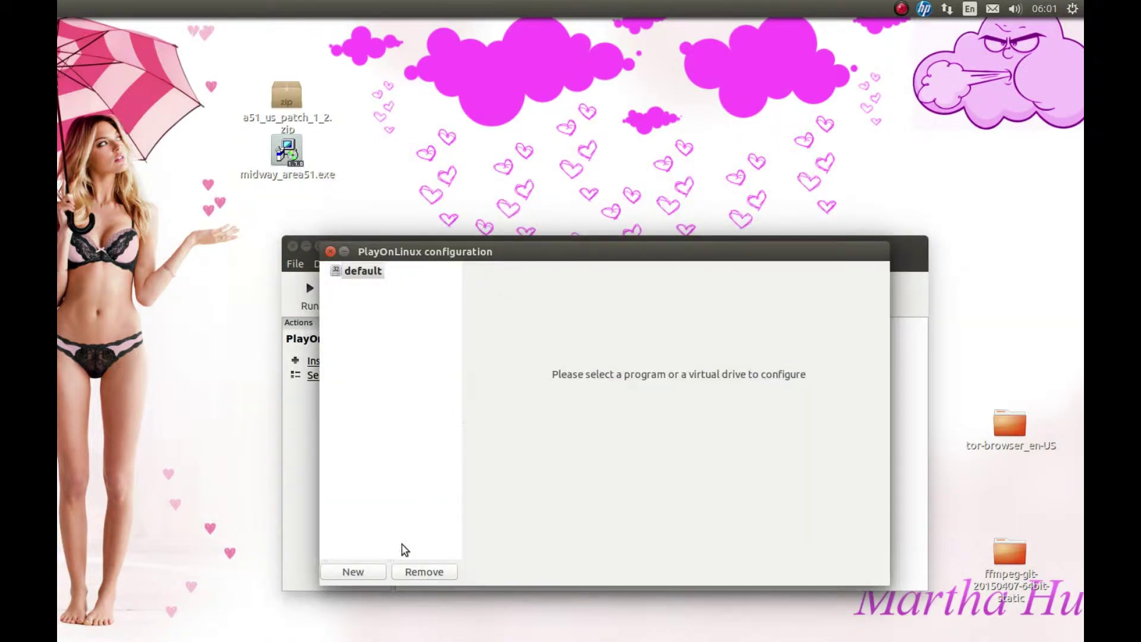
click(353, 572)
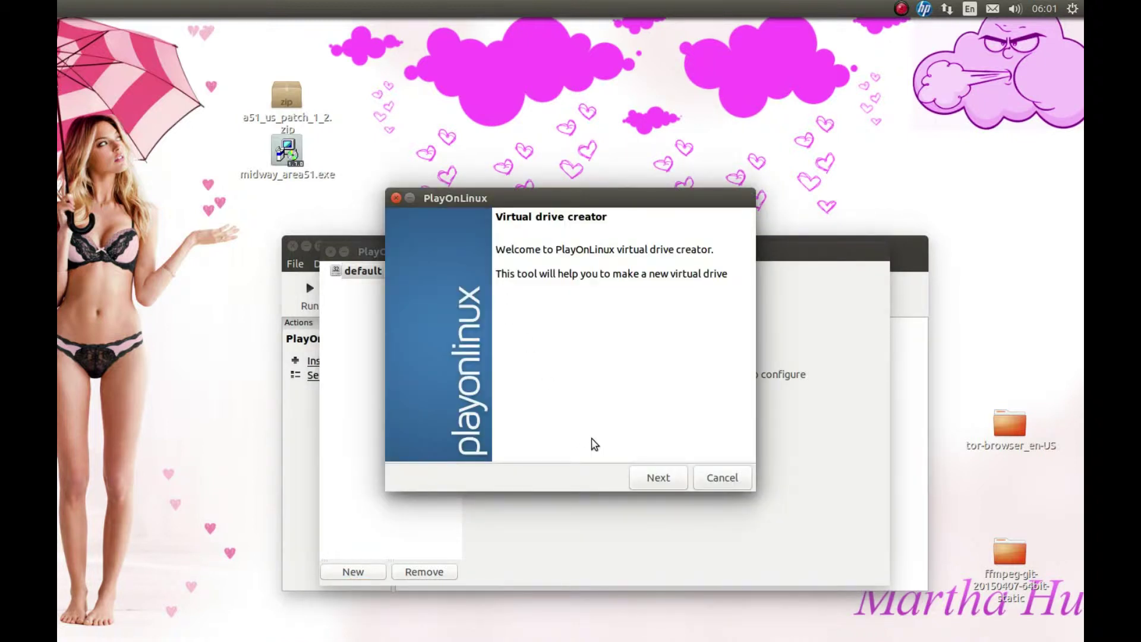
click(653, 473)
click(435, 298)
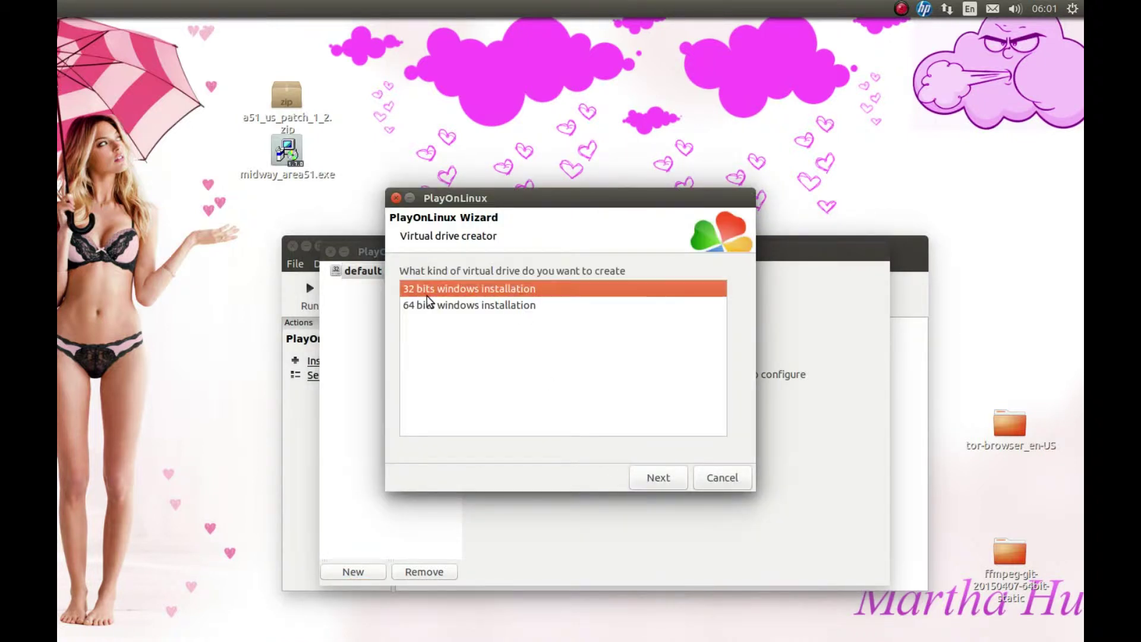
double_click(472, 300)
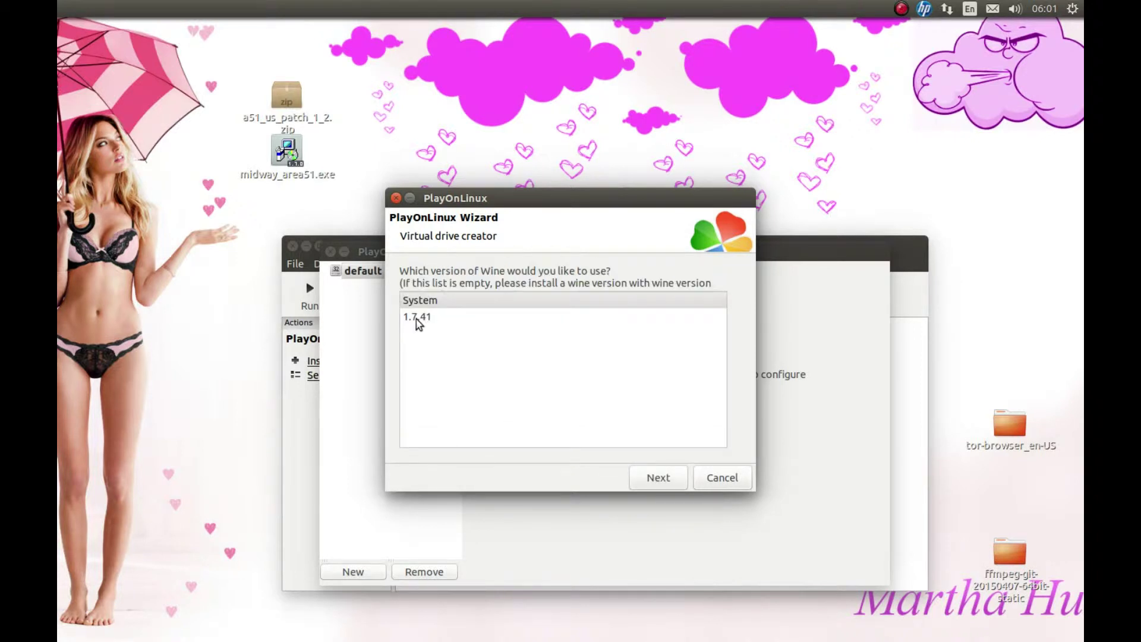
Step: Give the drive Wine 1.7.41 and the name area51, create it, and show its settings
click(445, 320)
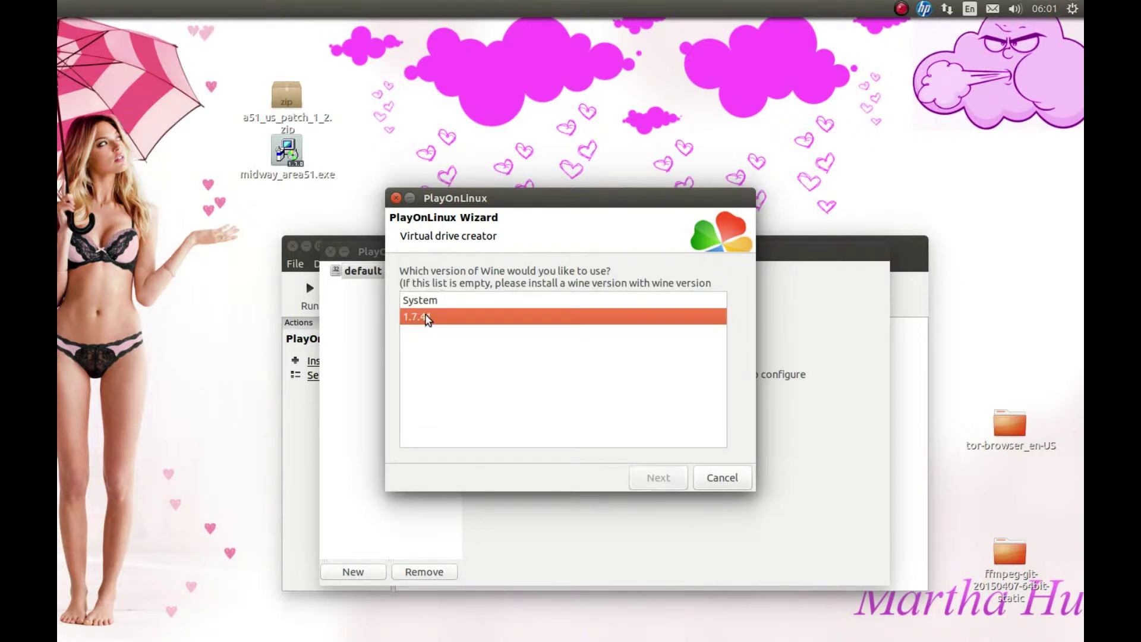
double_click(426, 319)
click(439, 291)
text(area51)
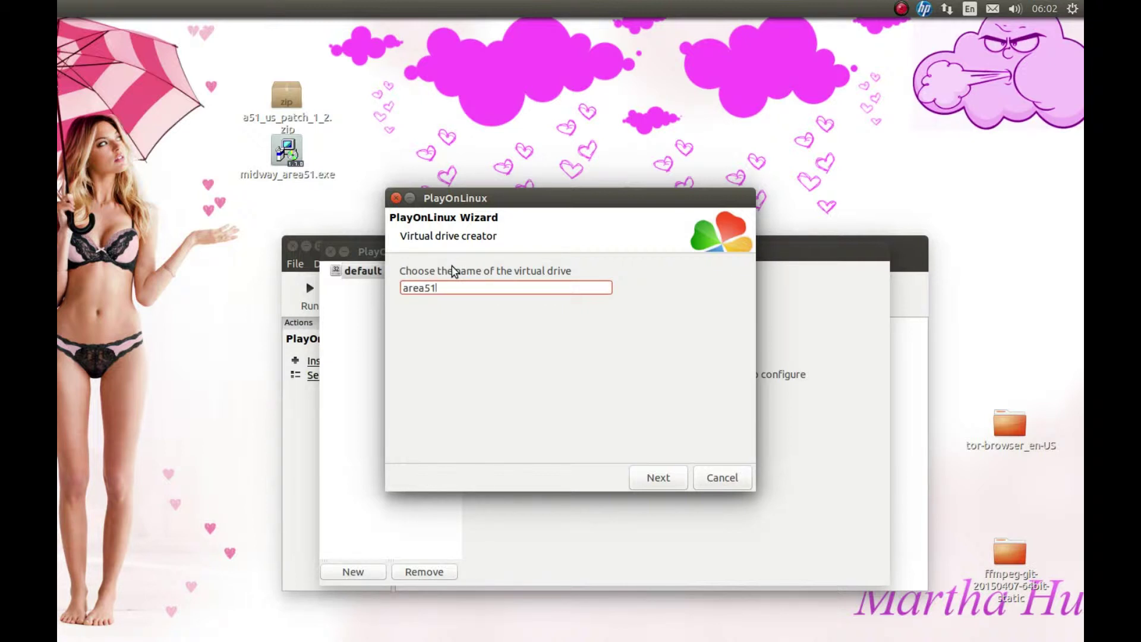
click(646, 479)
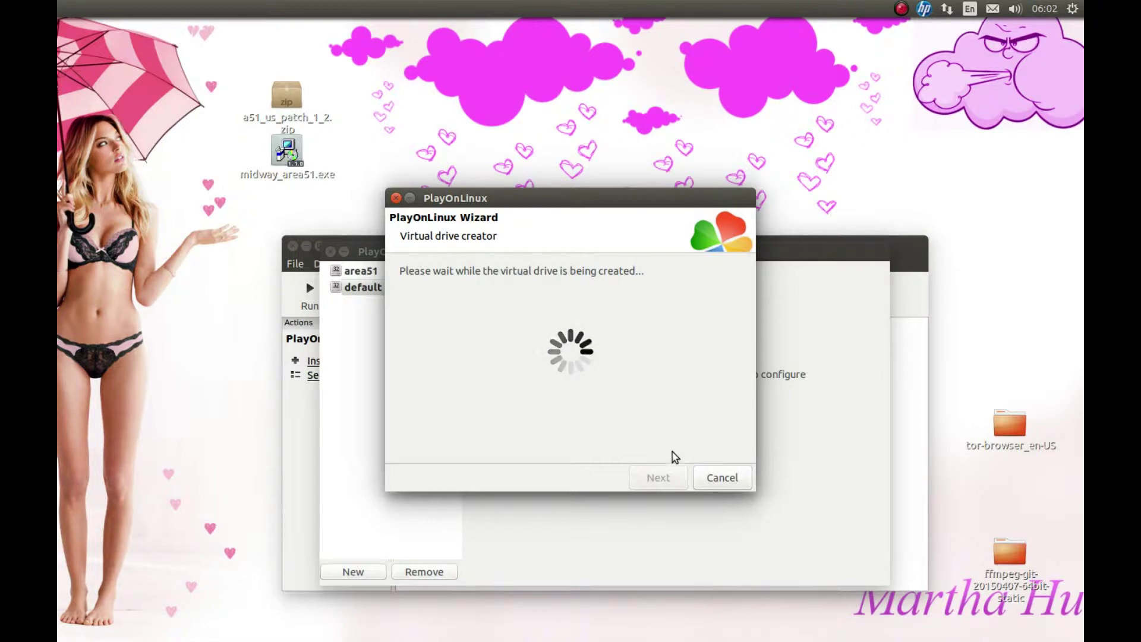
click(351, 277)
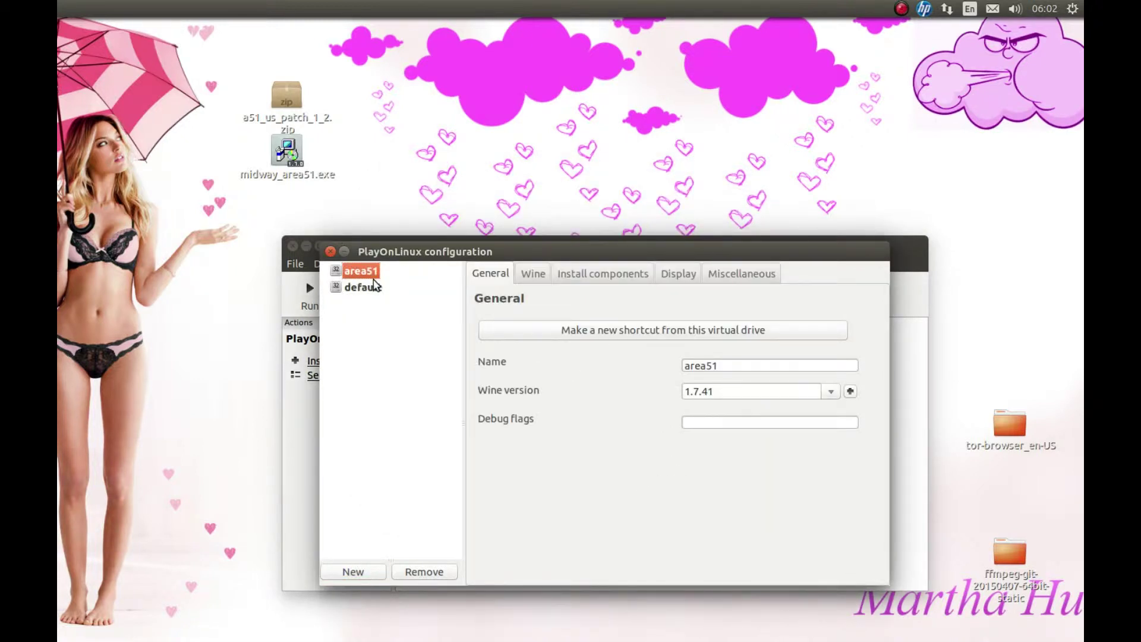
Step: In area51's Wine configuration, enable a 1280x720 virtual desktop with full-screen mouse capture
click(541, 277)
click(536, 357)
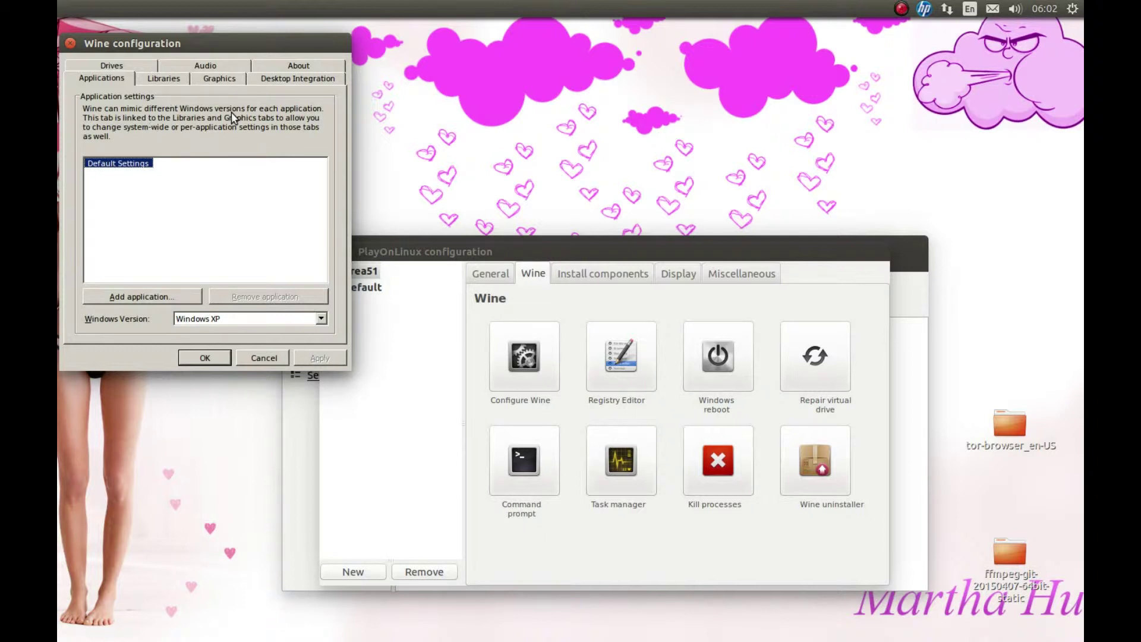
click(219, 83)
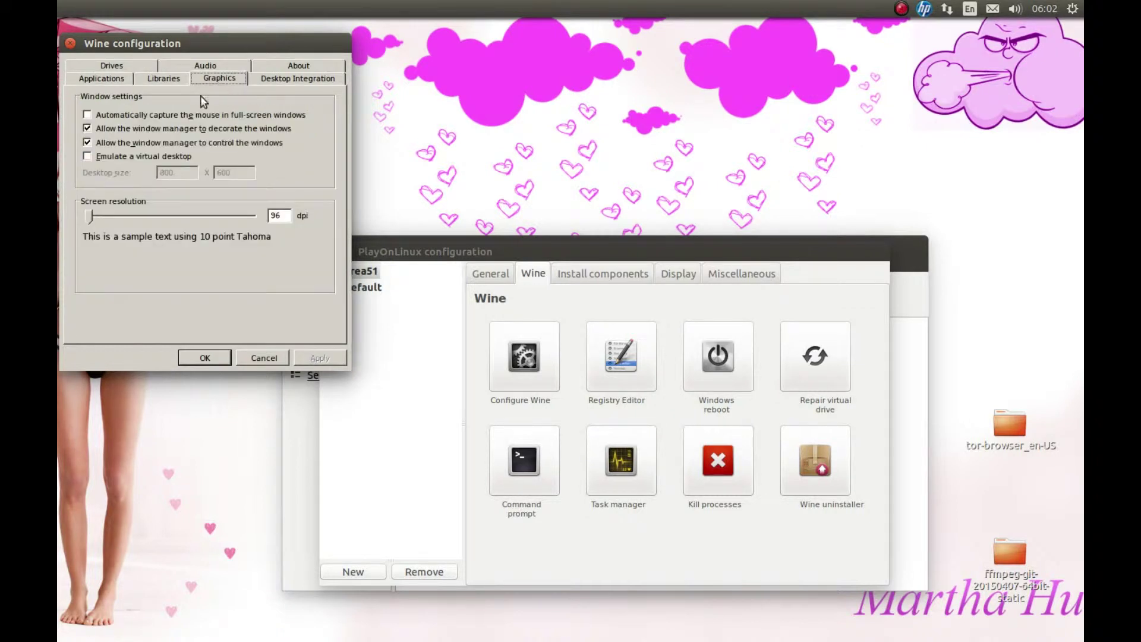
click(127, 160)
drag(179, 175, 72, 169)
text(1280)
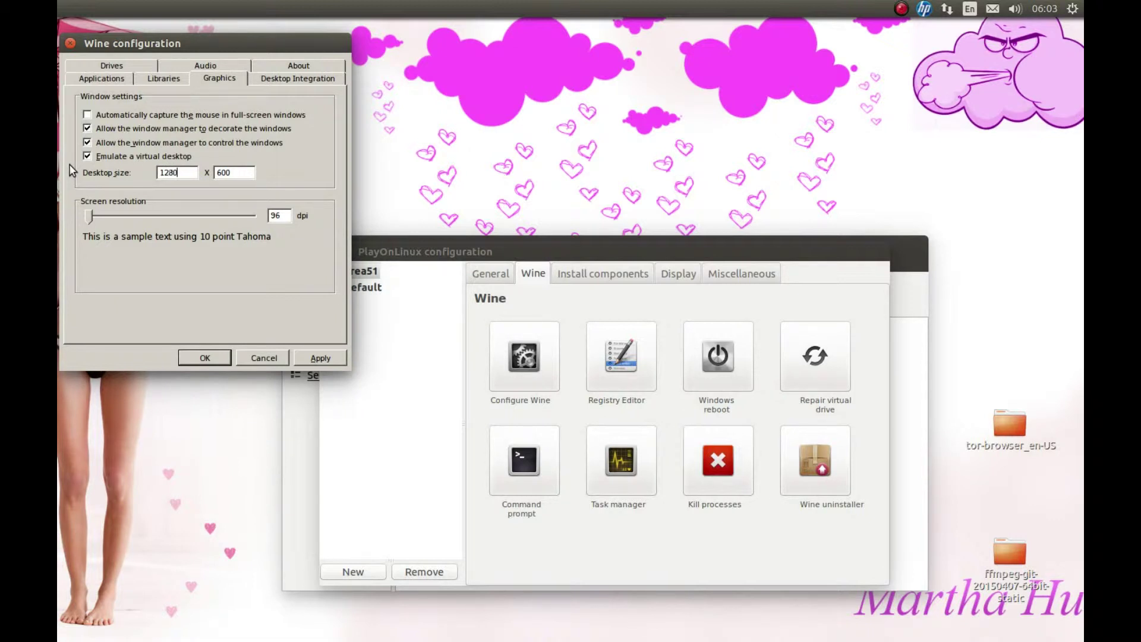
key(Tab)
text(720)
click(136, 114)
click(192, 354)
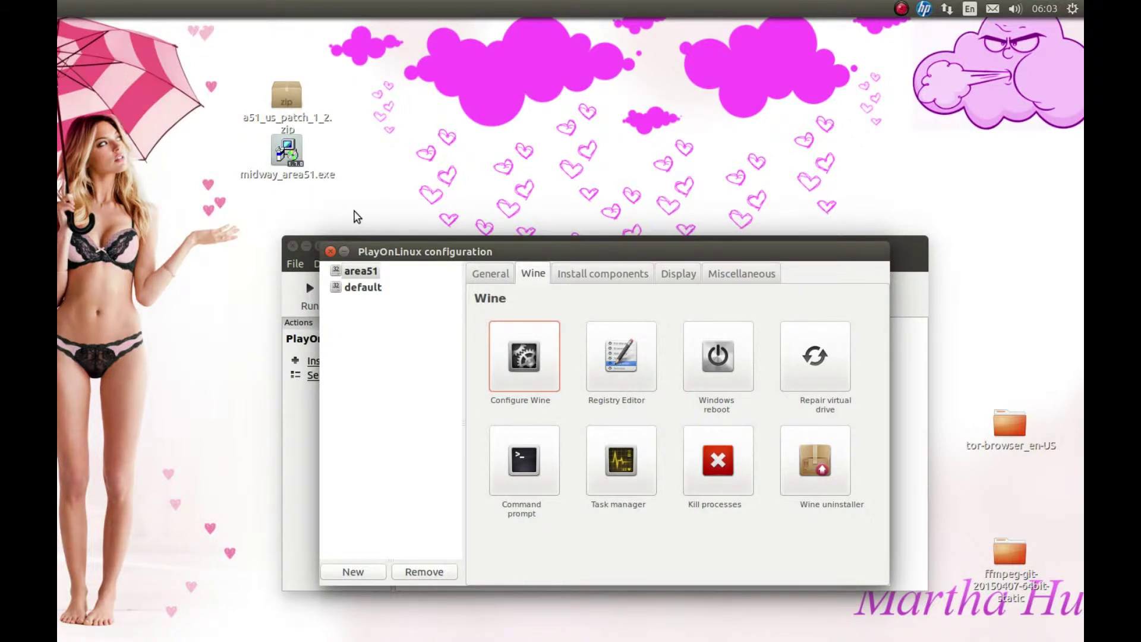
Step: From the Miscellaneous tab, run Desktop/midway_area51.exe inside the area51 drive
click(729, 280)
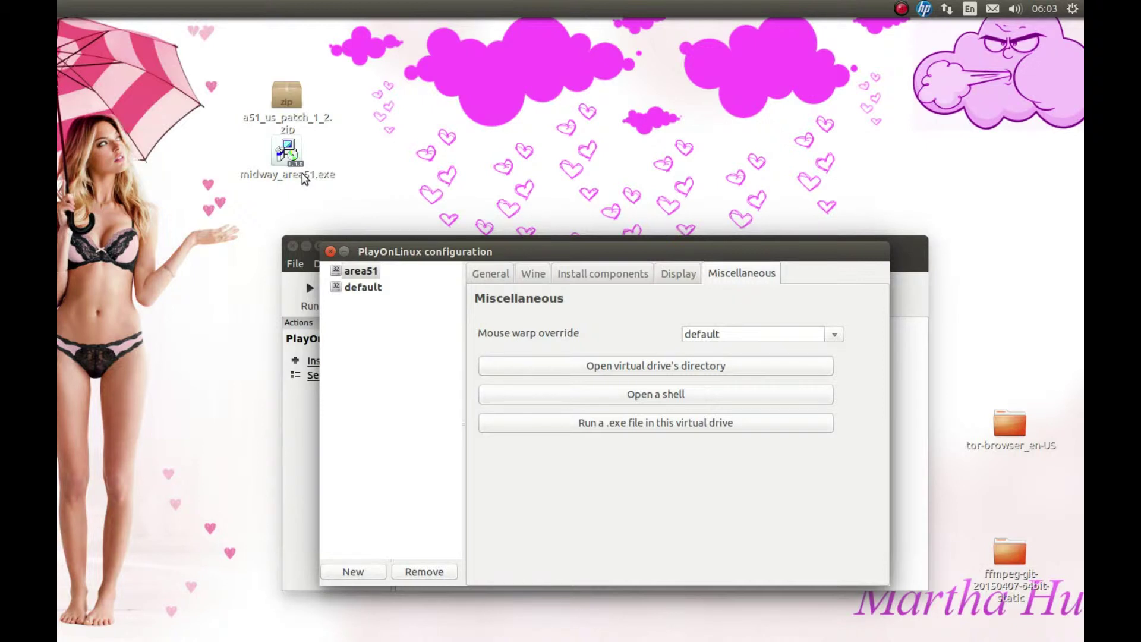
click(556, 428)
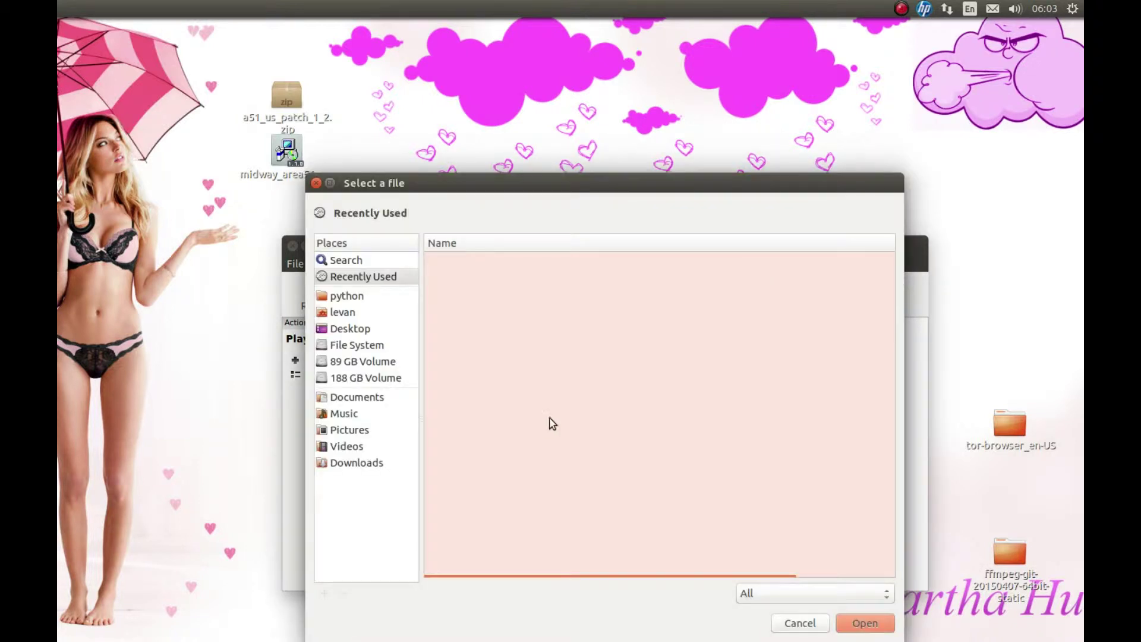
click(361, 328)
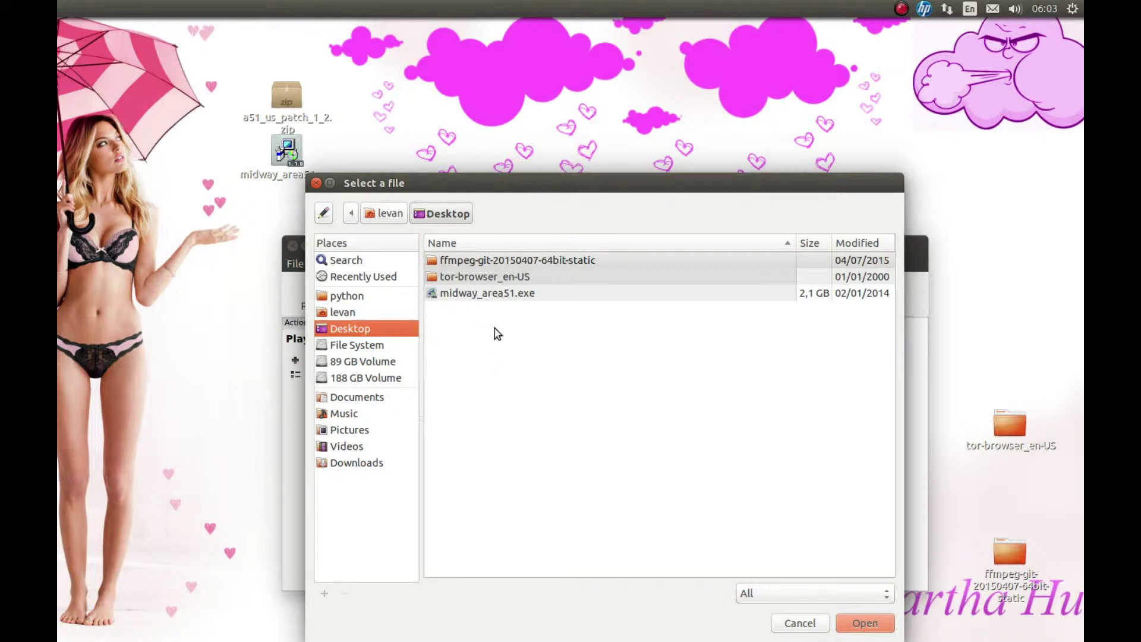
double_click(449, 295)
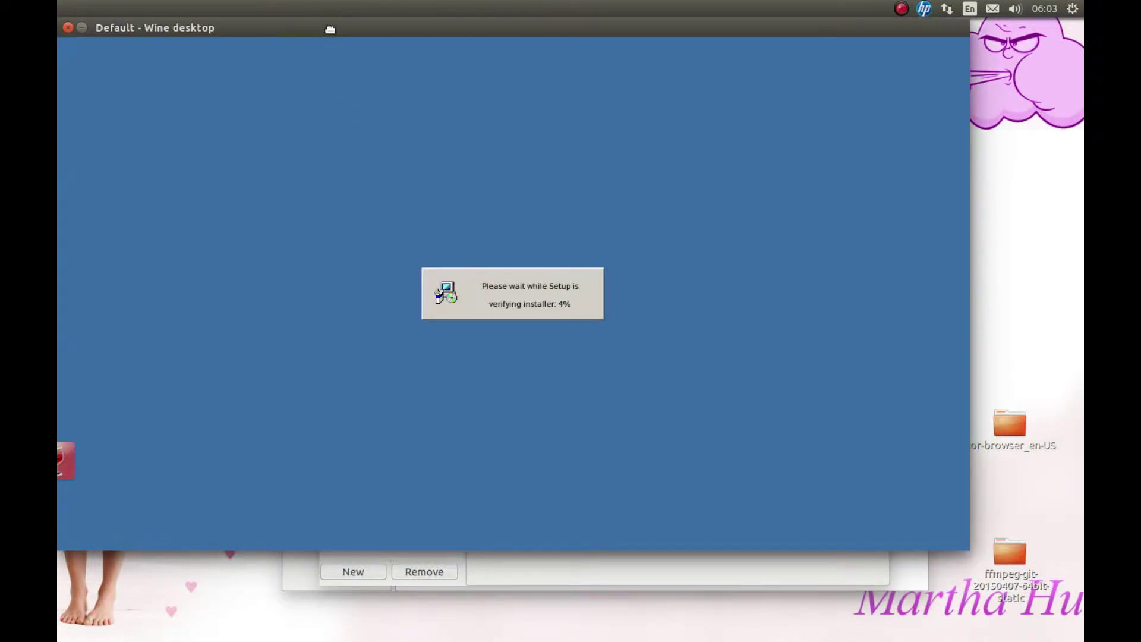
Step: Accept the license and install AREA-51 into the default Midway Home Entertainment folder
drag(332, 25, 397, 45)
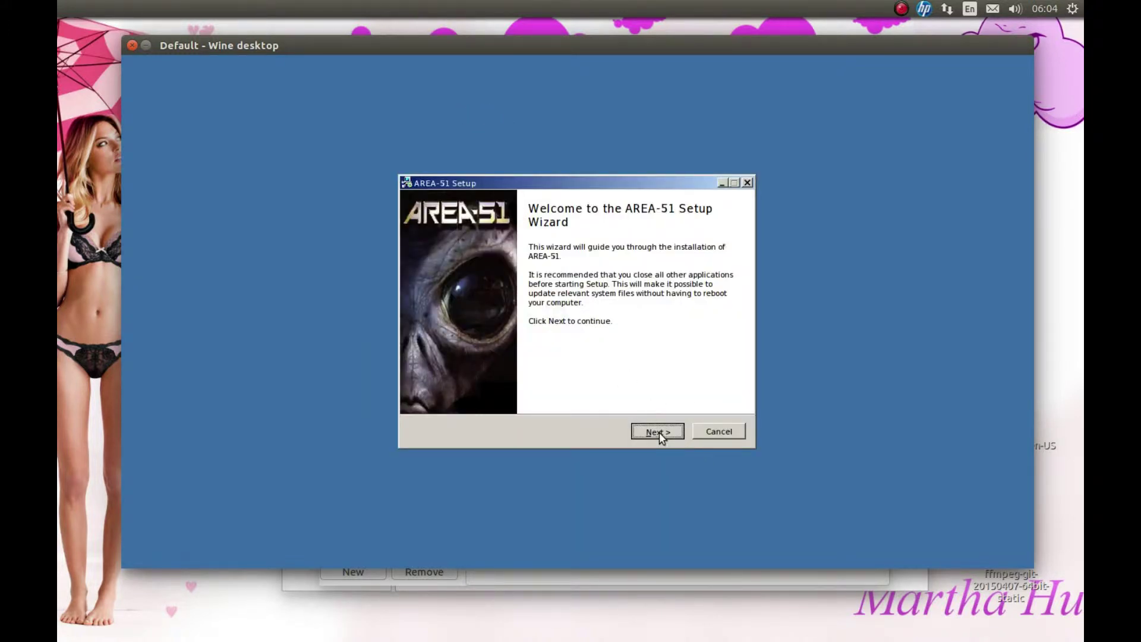
click(658, 433)
click(506, 399)
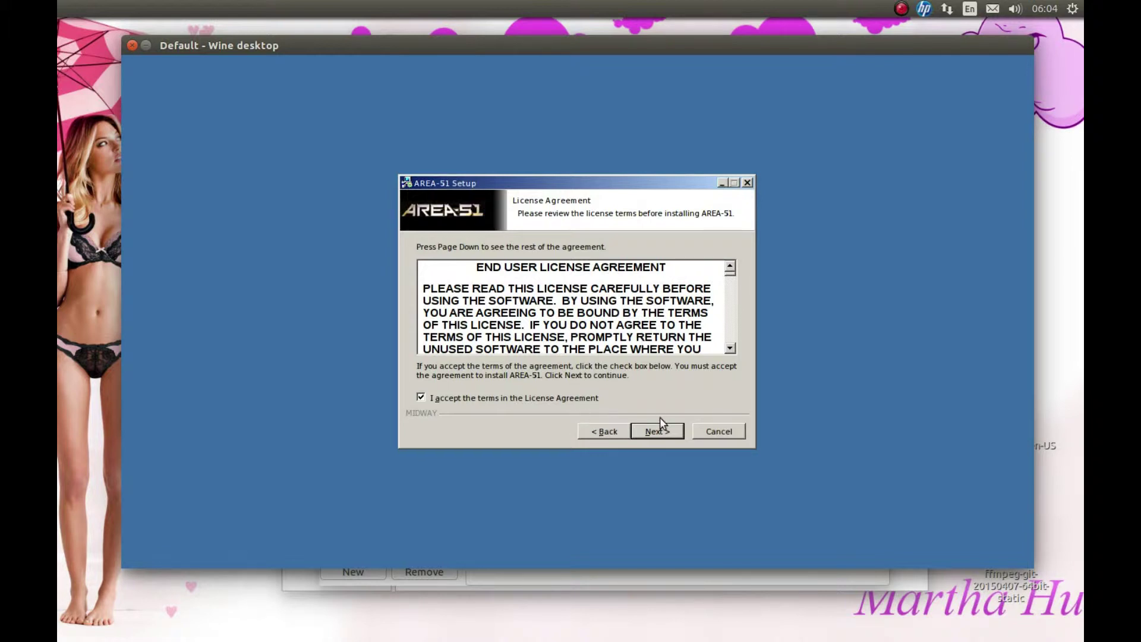
click(670, 437)
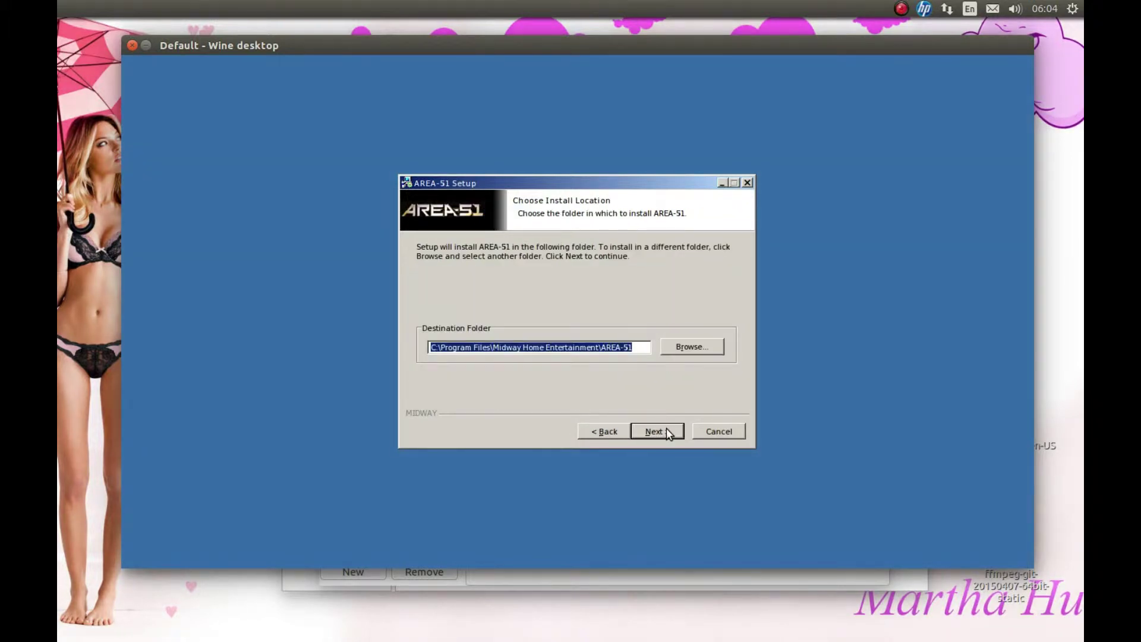
click(666, 428)
click(666, 430)
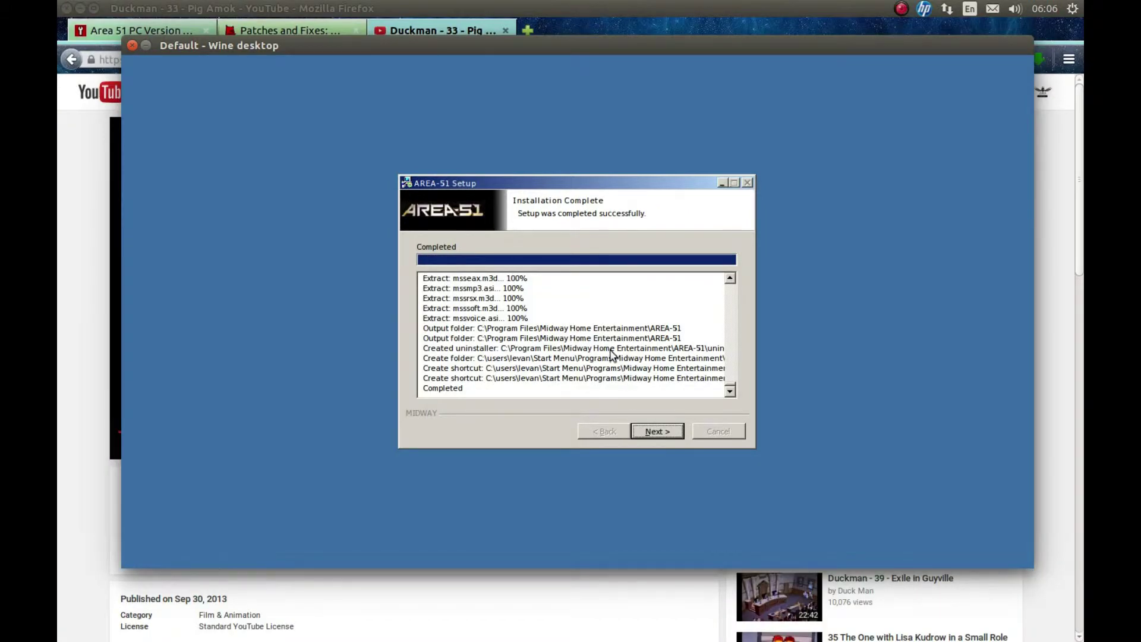
Step: Finish setup with the launch-game and desktop-shortcut options both unticked
click(662, 430)
click(533, 300)
click(532, 323)
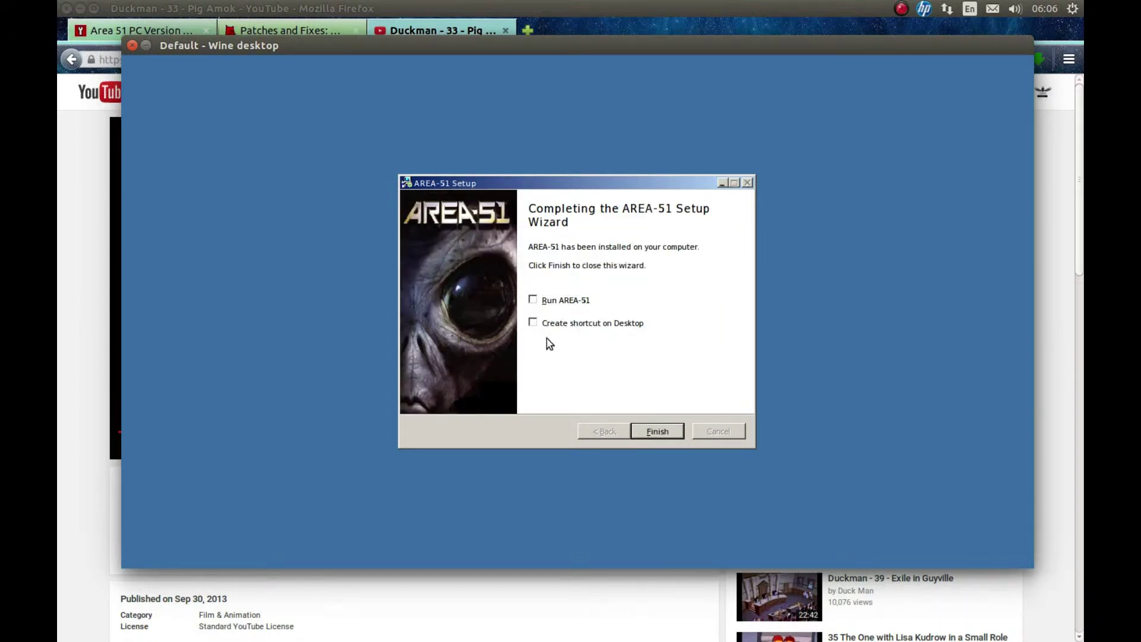
click(656, 432)
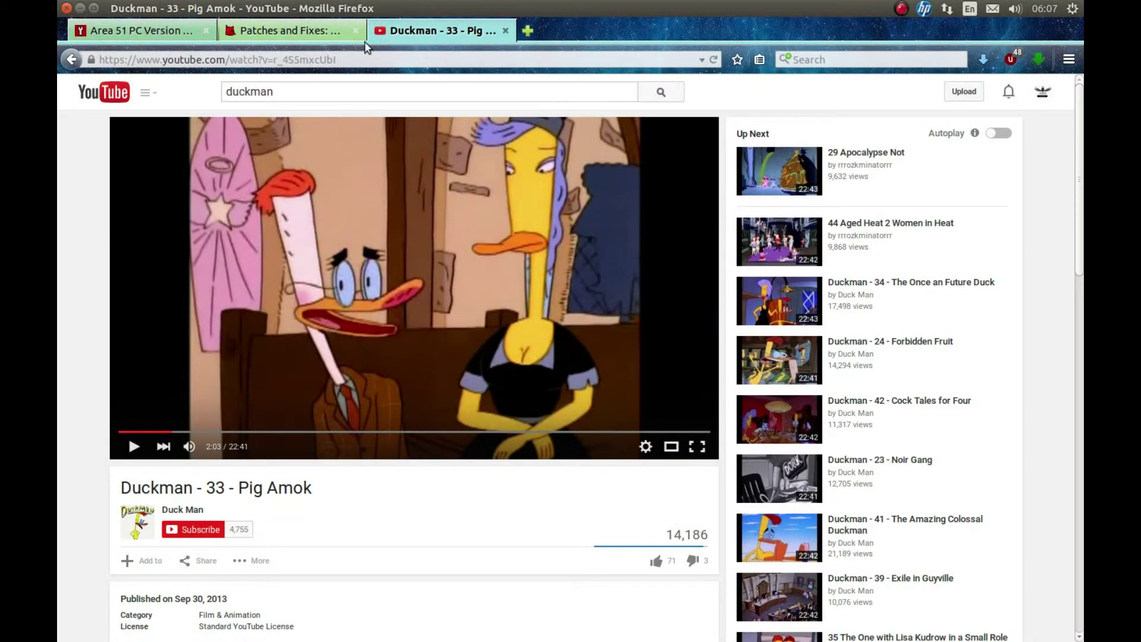
Step: Close the Duckman YouTube tab to reveal the gamershell Area 51 v1.2 patch page
key(ctrl+w)
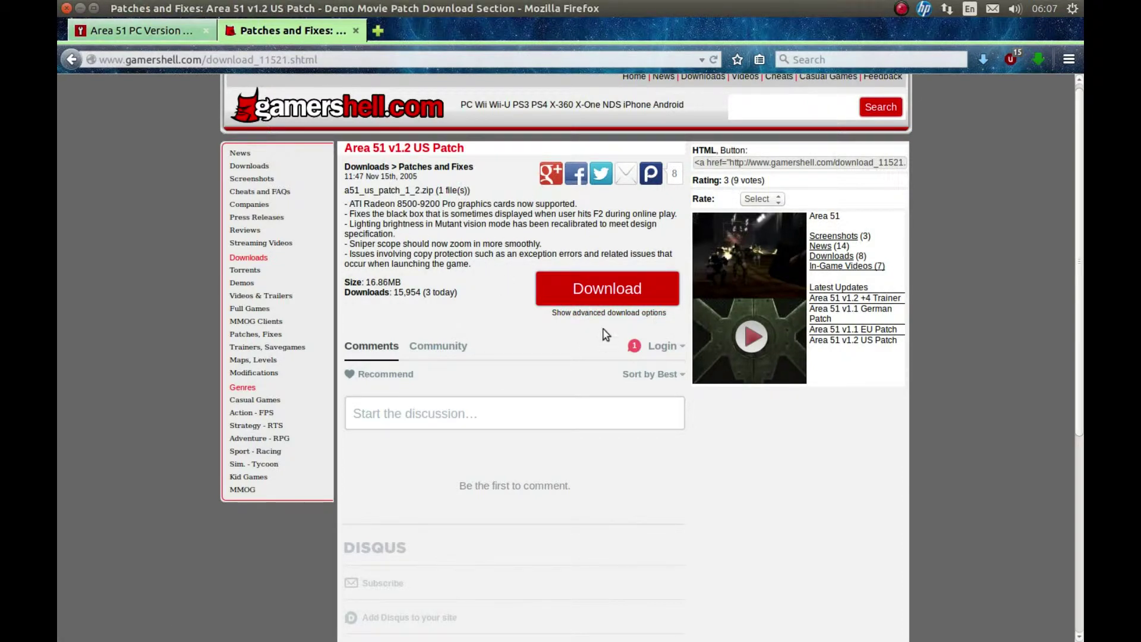
Step: Extract a51_us_patch_1_2.exe from the downloaded patch zip onto the desktop, then close Archive Manager
click(79, 9)
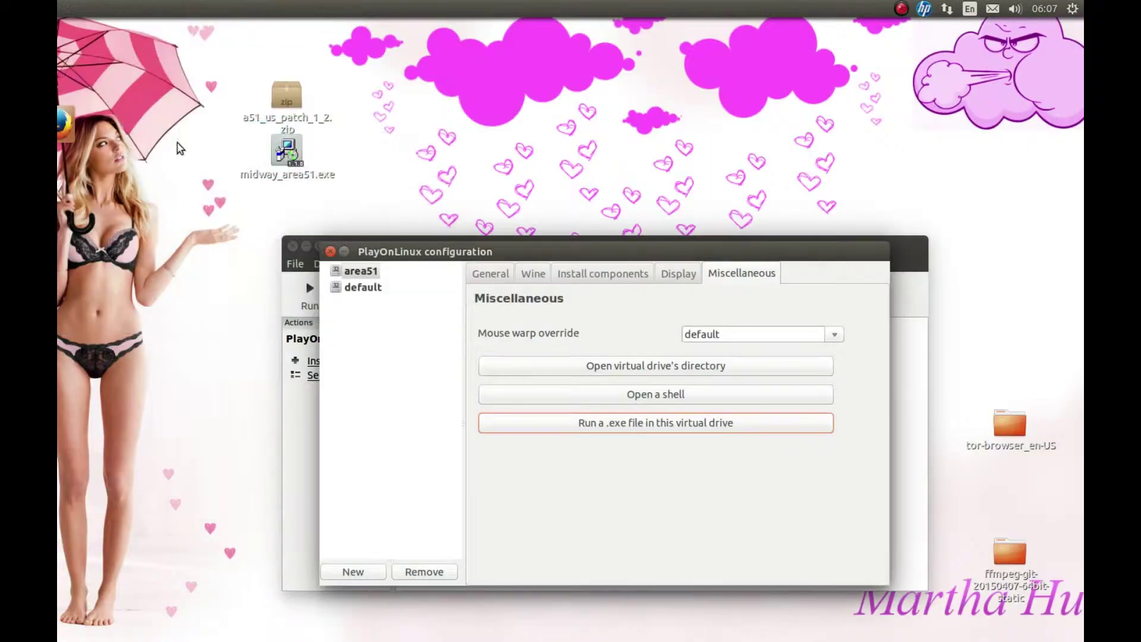
double_click(286, 96)
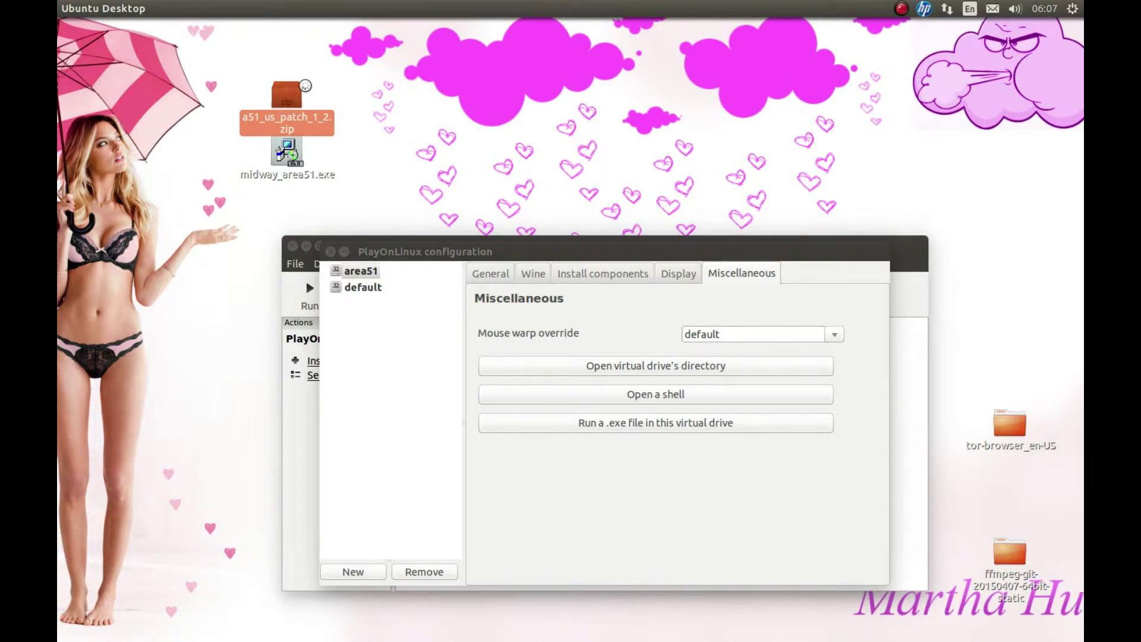
drag(238, 29, 473, 30)
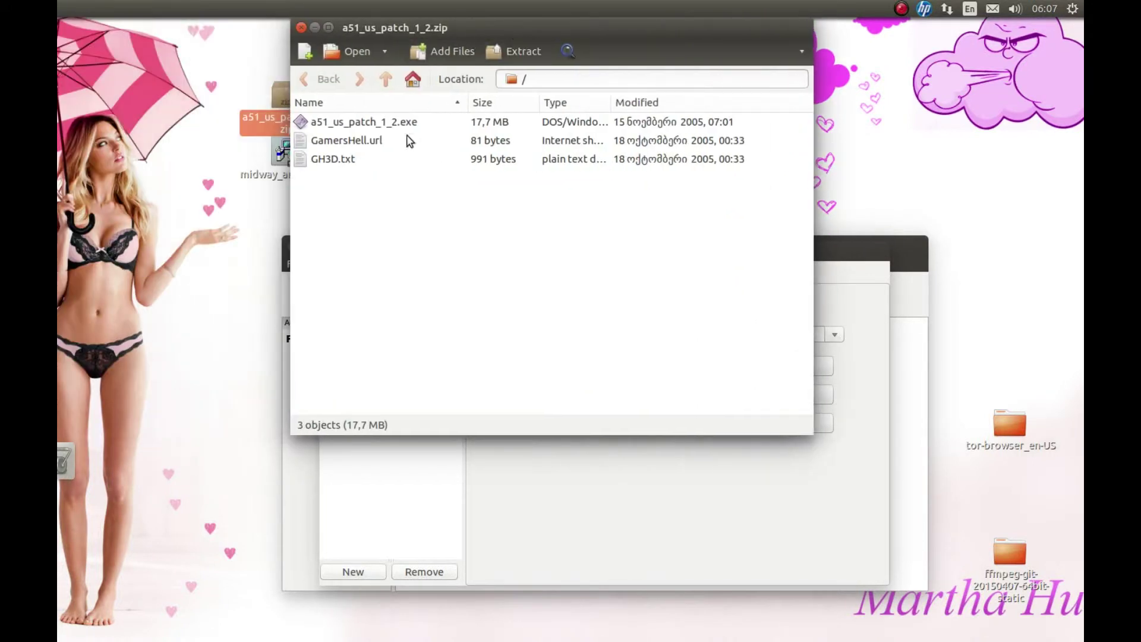
drag(303, 122, 159, 196)
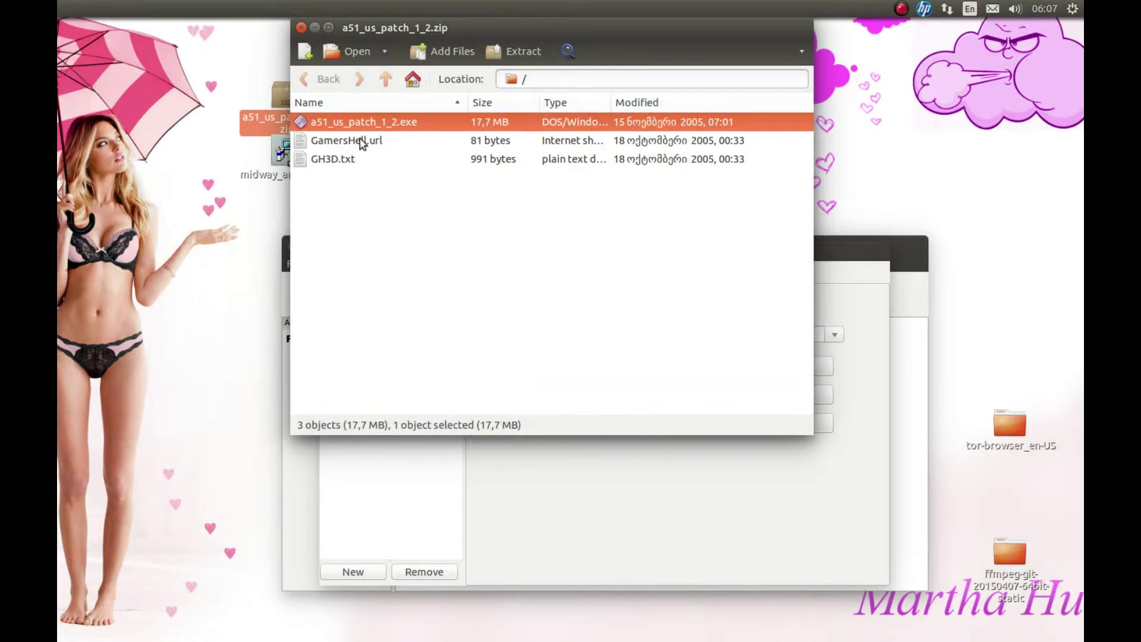
click(301, 28)
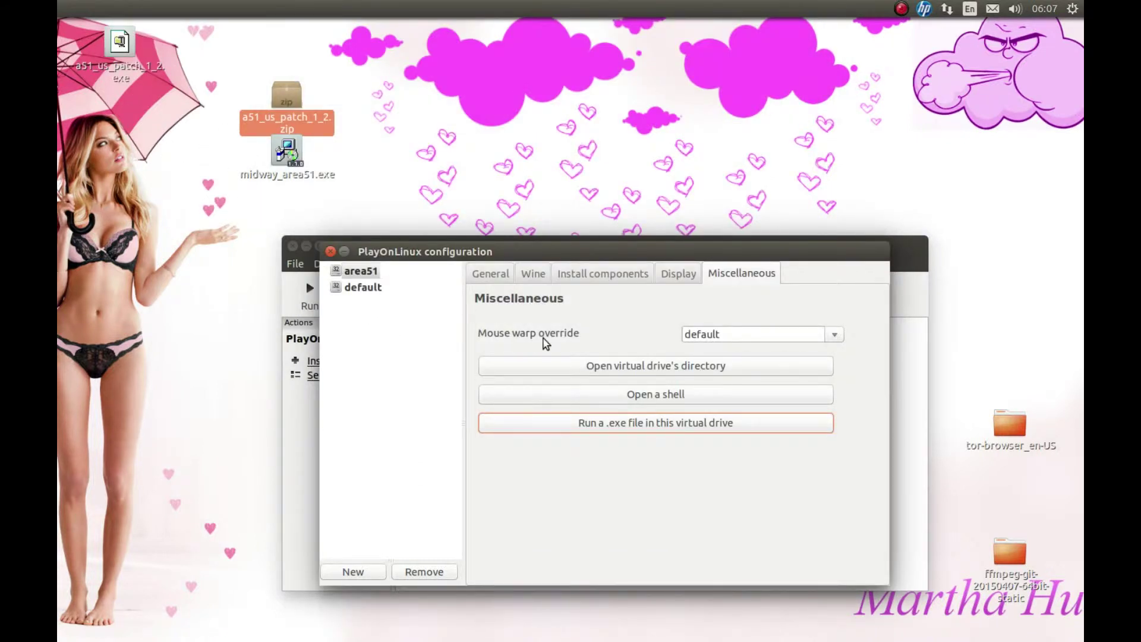
Step: Run a51_us_patch_1_2.exe from the Desktop inside the area51 virtual drive
click(593, 429)
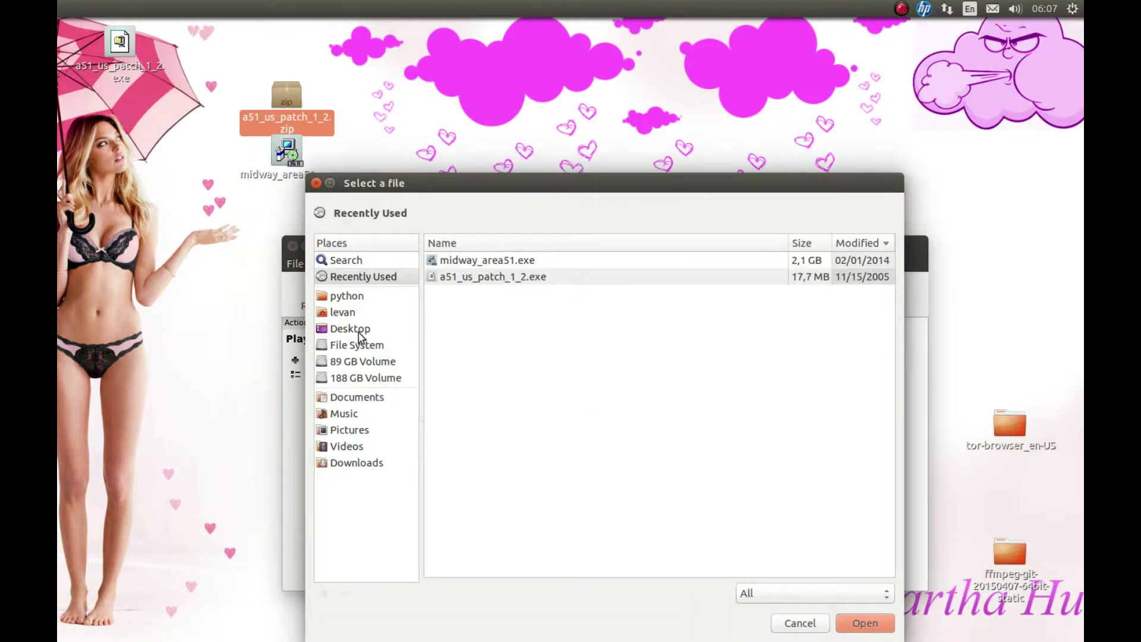
click(357, 334)
click(446, 294)
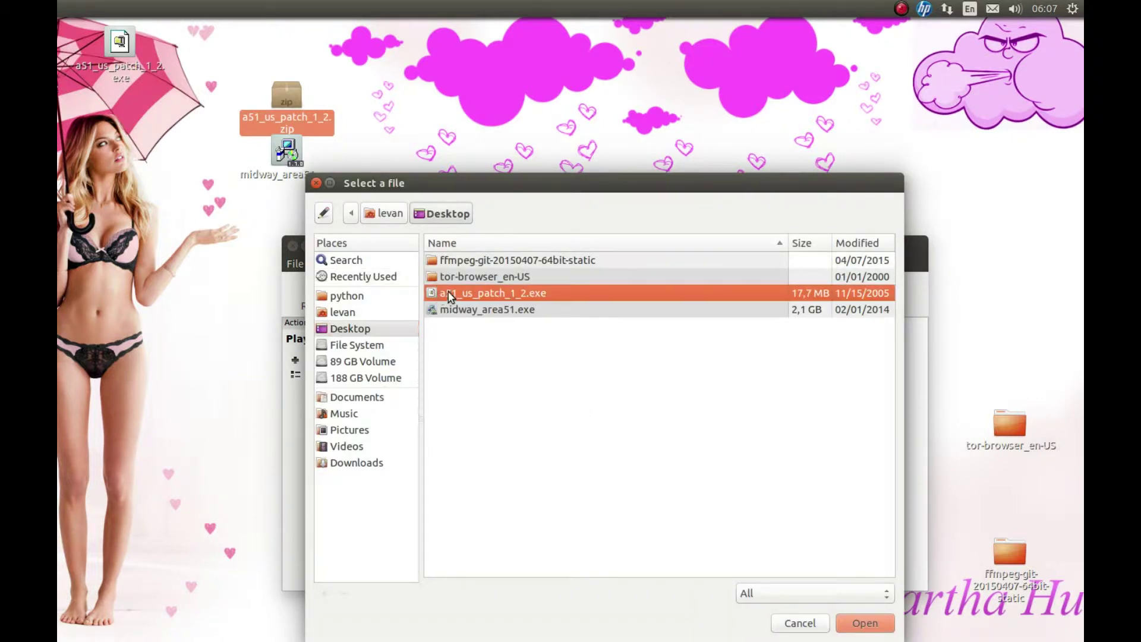
double_click(454, 297)
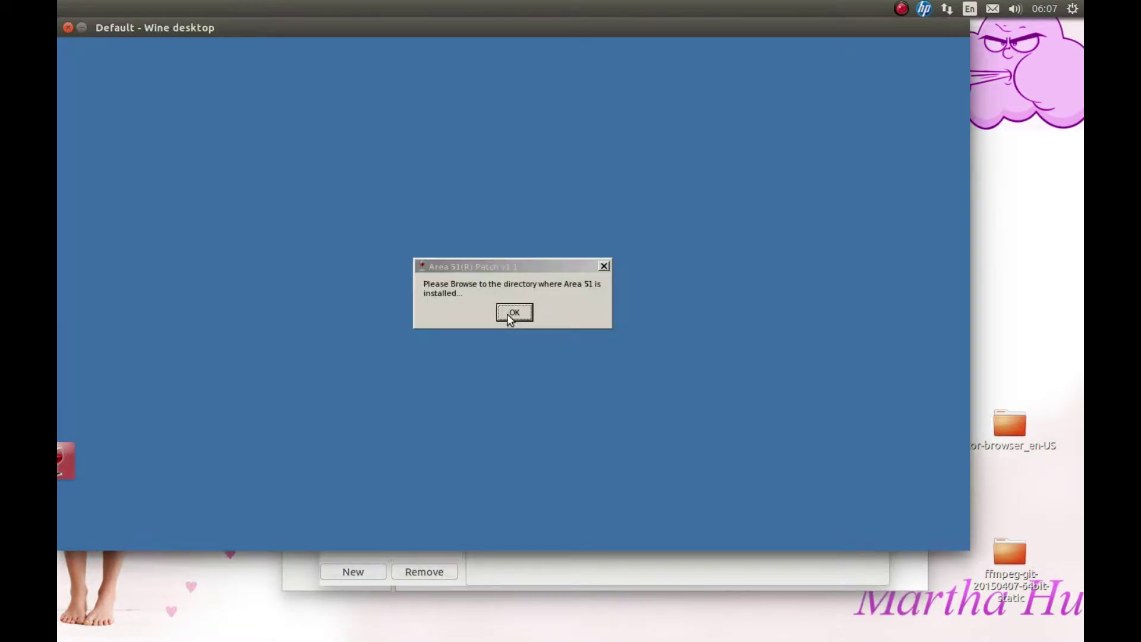
click(510, 314)
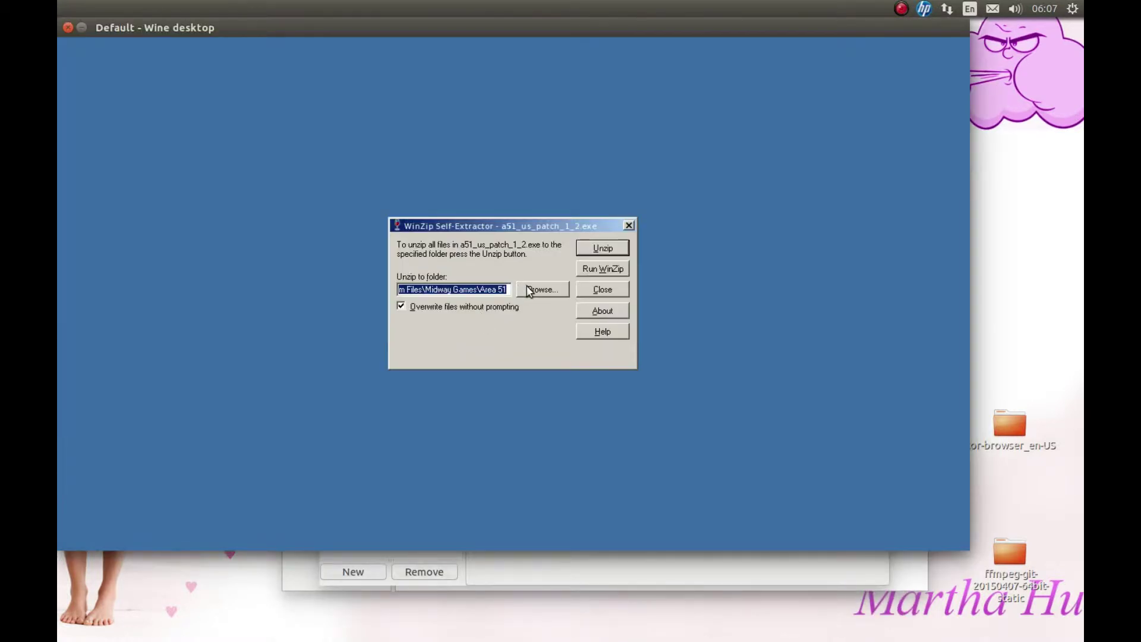
Step: Unzip the 8 patch files into C:\Program Files\Midway Home Entertainment\AREA-51 and close the extractor
click(531, 287)
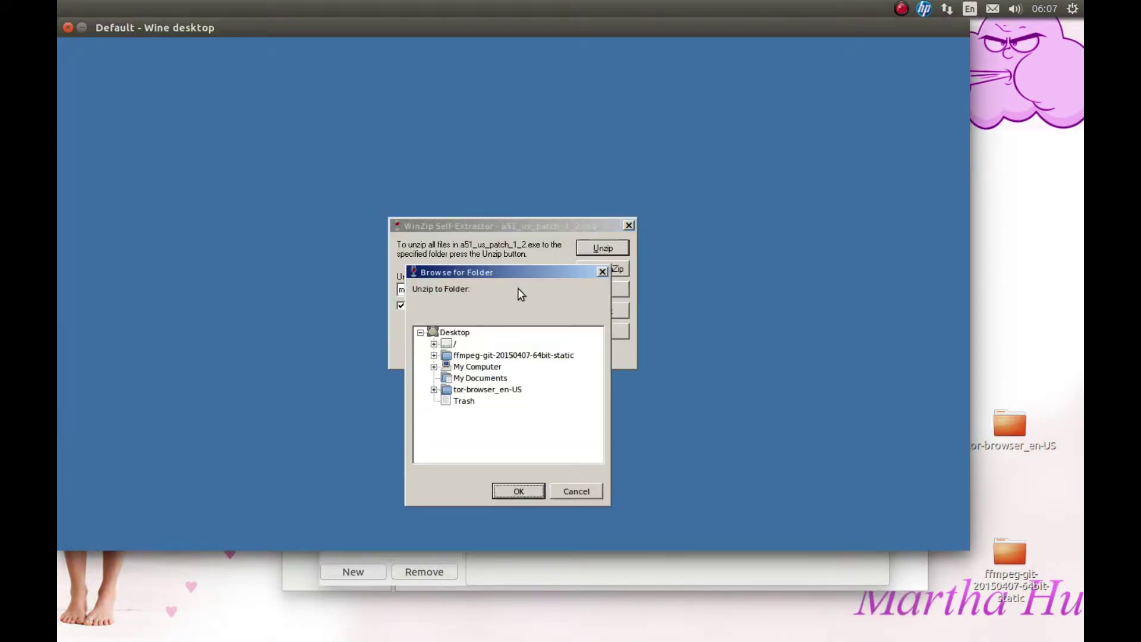
double_click(452, 368)
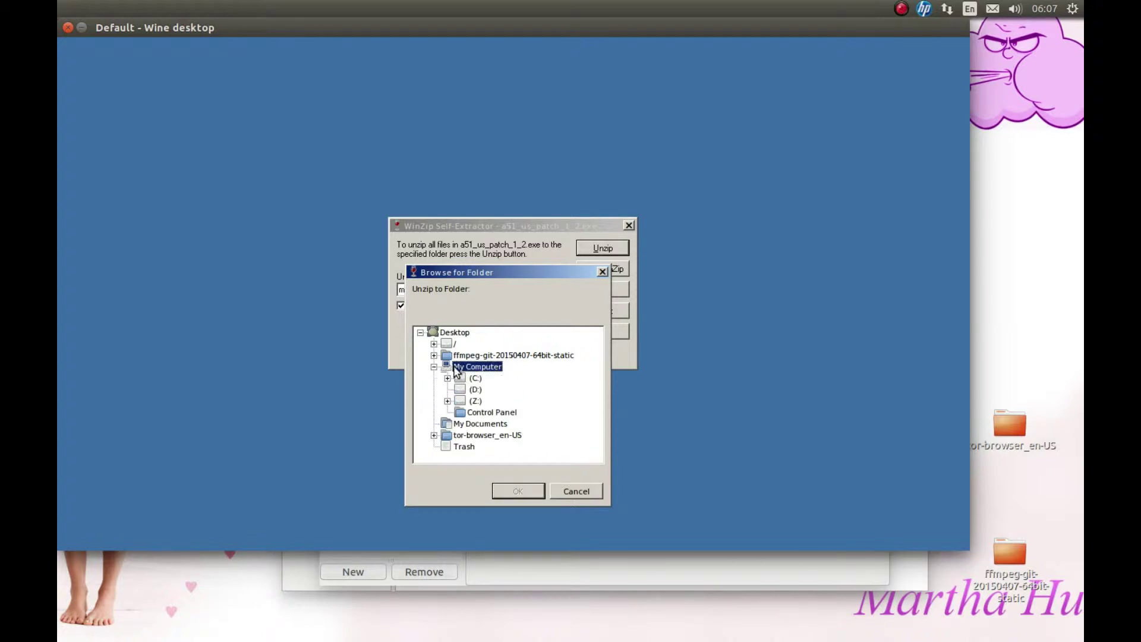
double_click(458, 378)
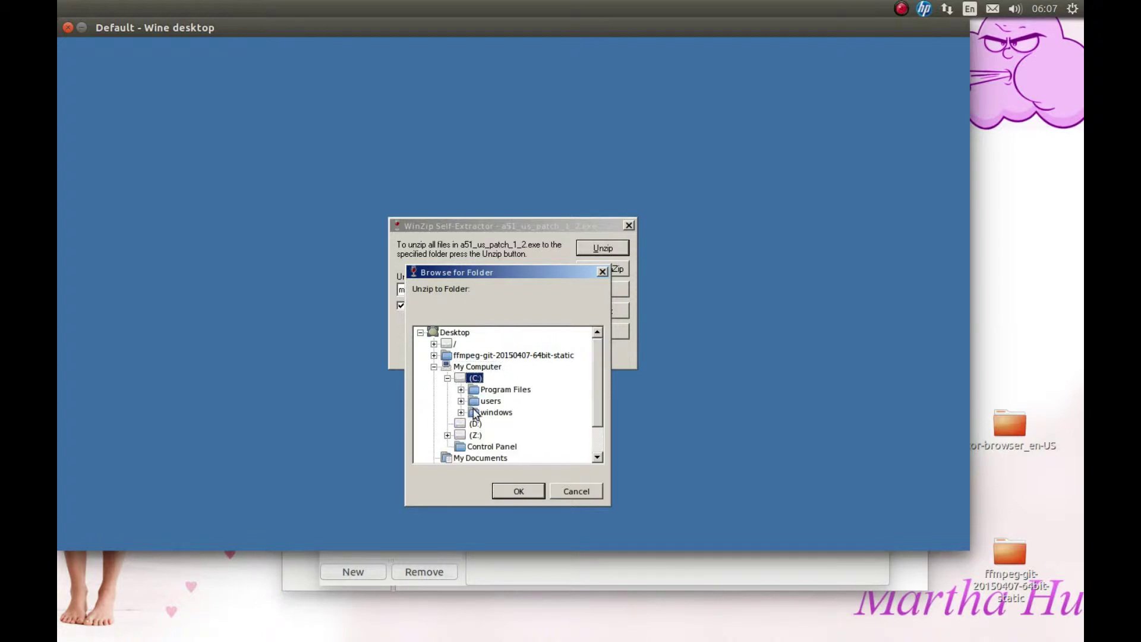
double_click(476, 393)
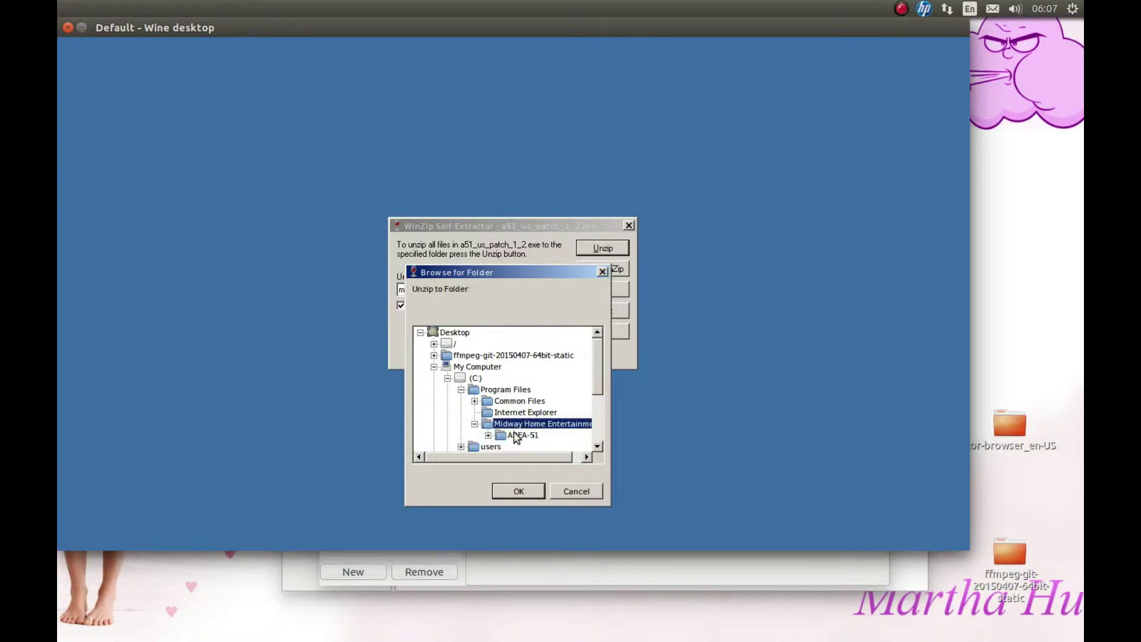
double_click(500, 438)
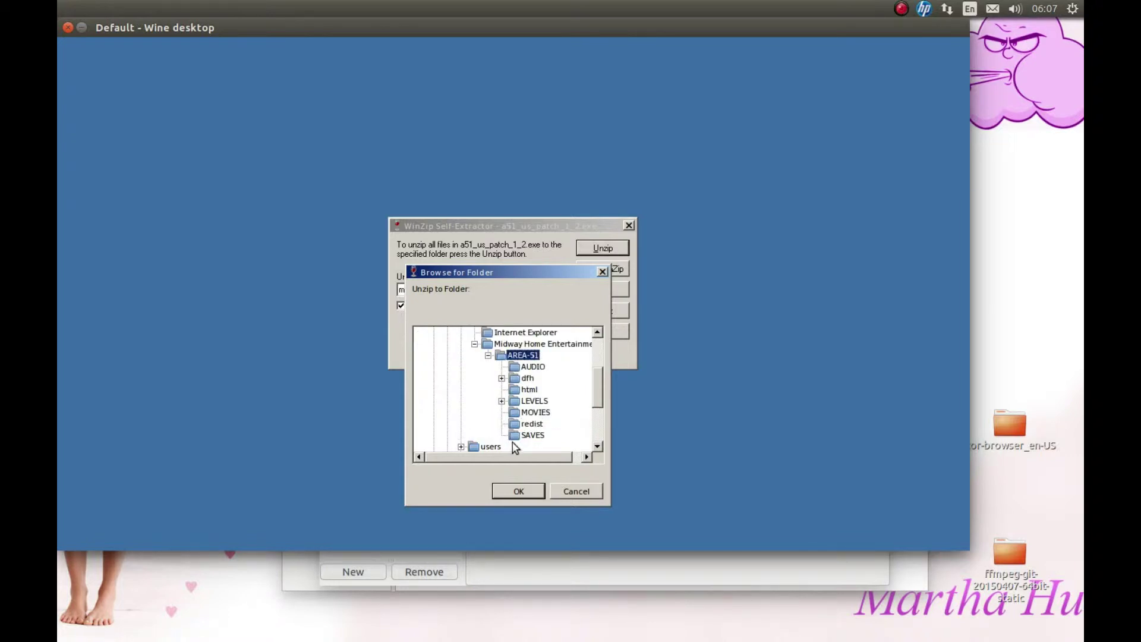
click(518, 492)
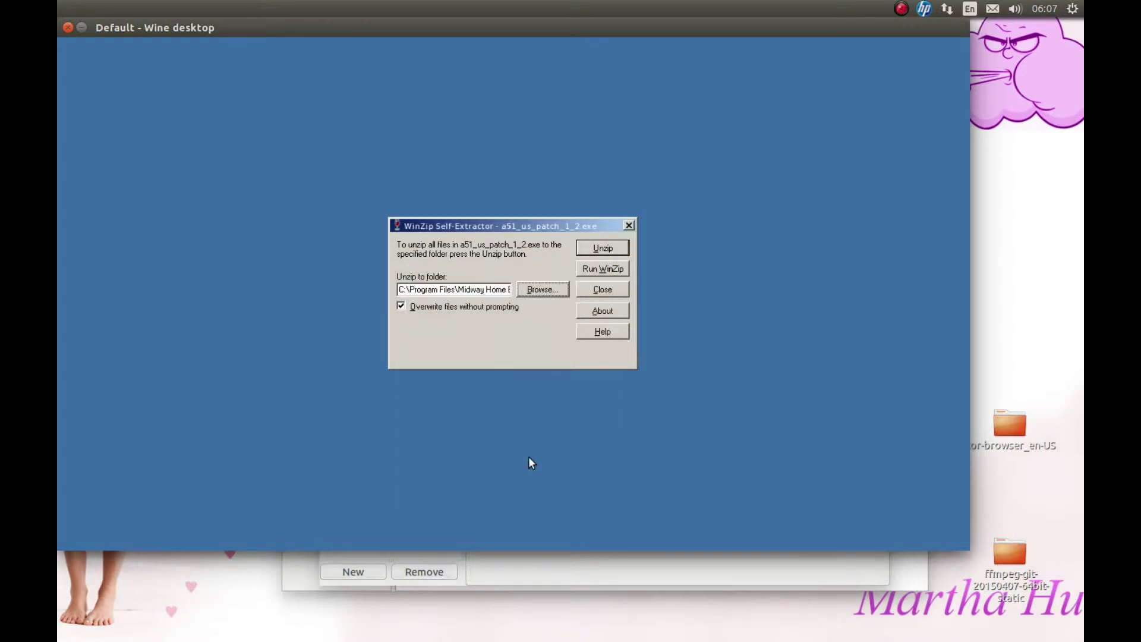
click(602, 248)
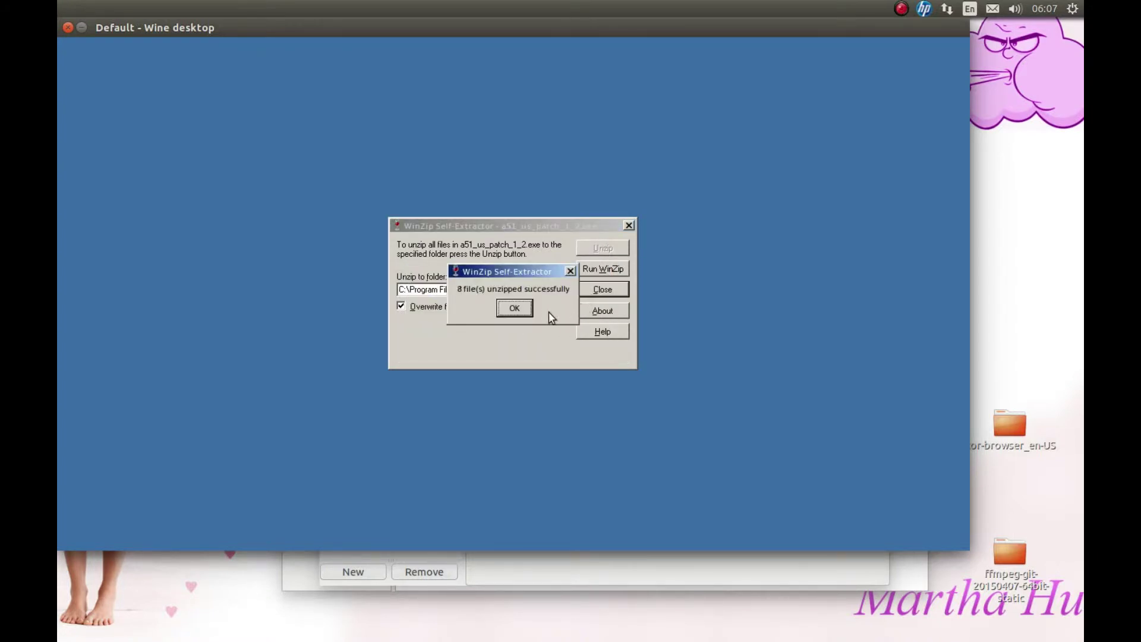
click(516, 309)
click(629, 225)
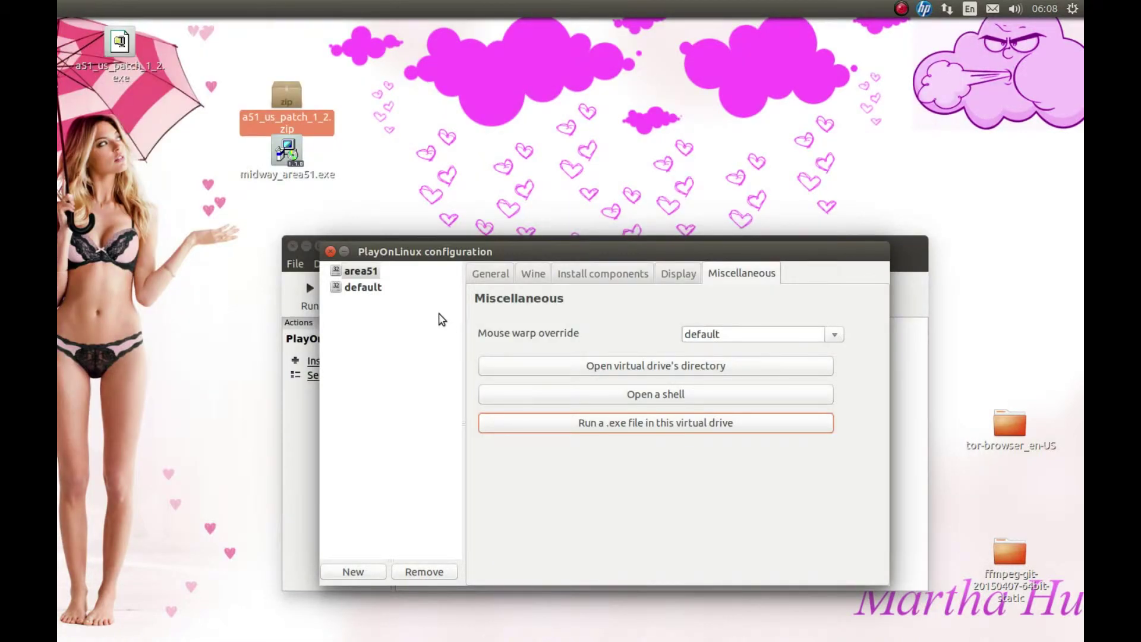
Step: Create an A51 shortcut for A51.exe from the area51 drive and close the configuration window
drag(468, 257, 417, 166)
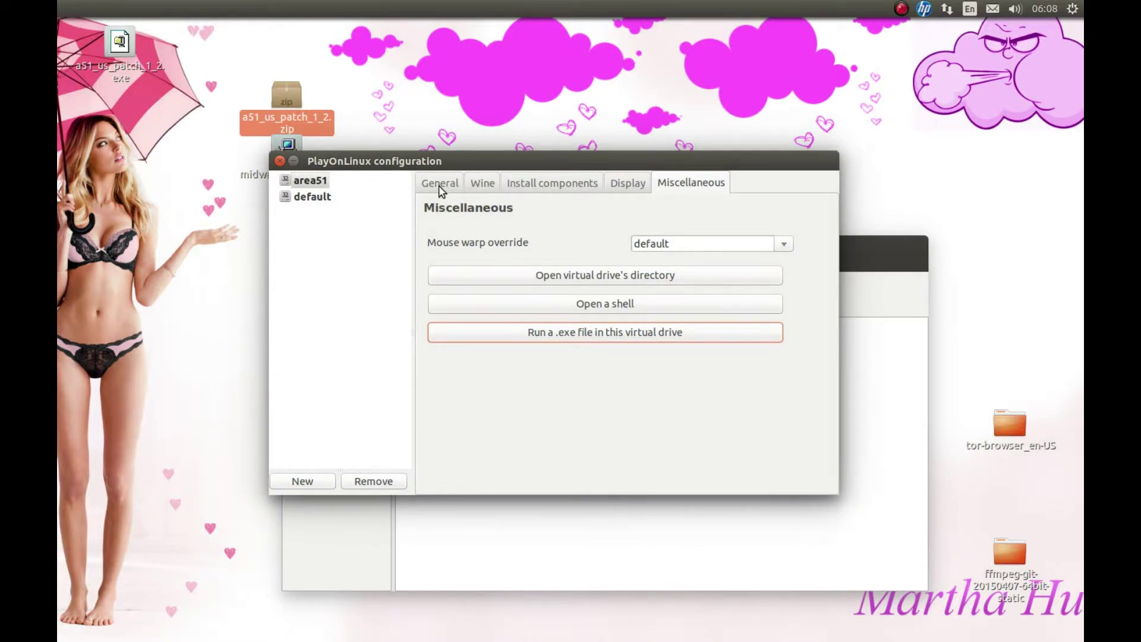
click(441, 184)
click(538, 245)
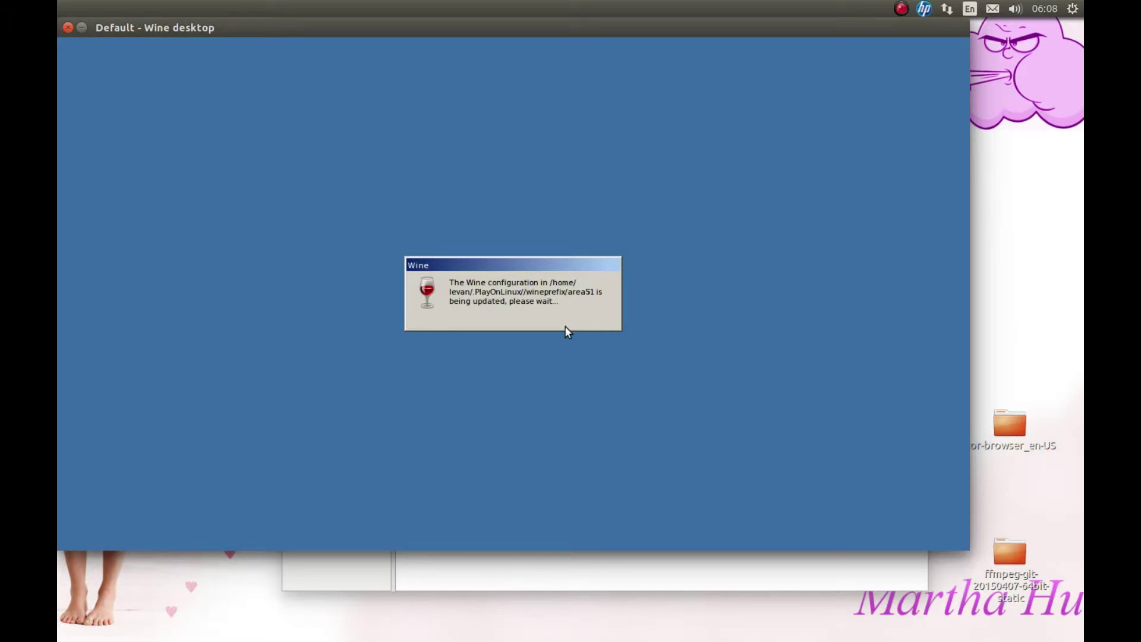
drag(314, 25, 389, 46)
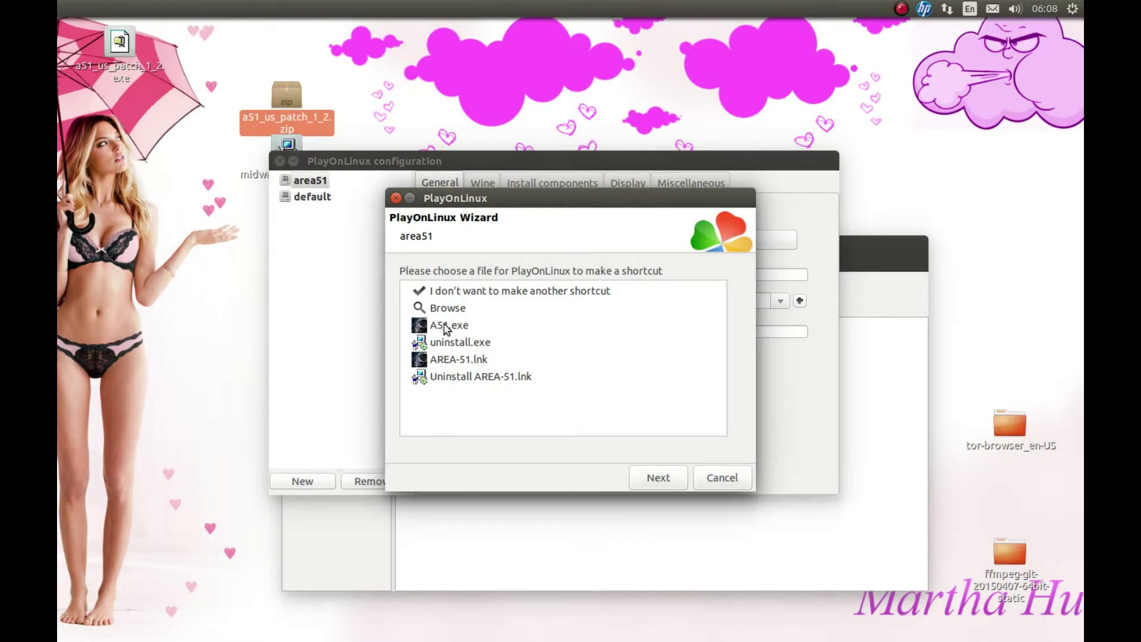
click(437, 329)
click(656, 477)
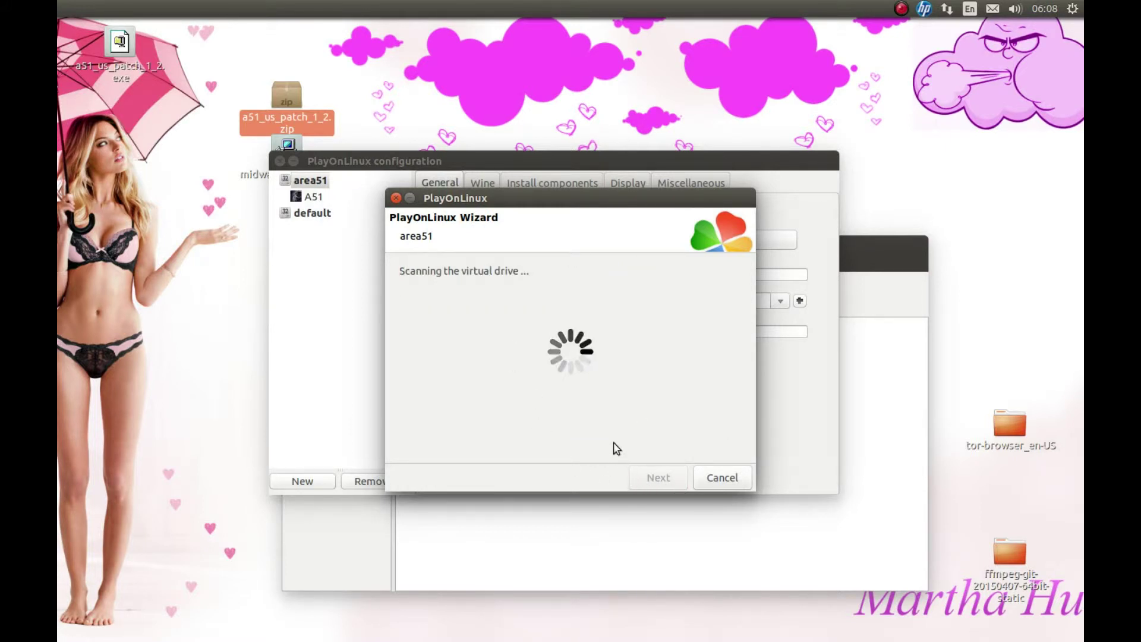
click(396, 198)
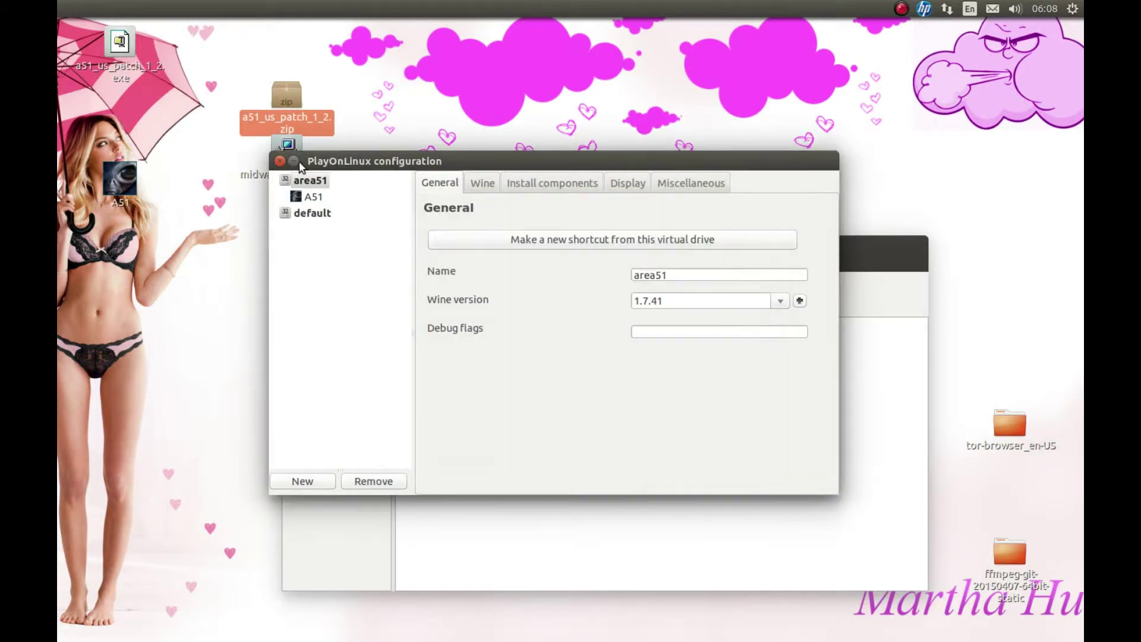
click(280, 161)
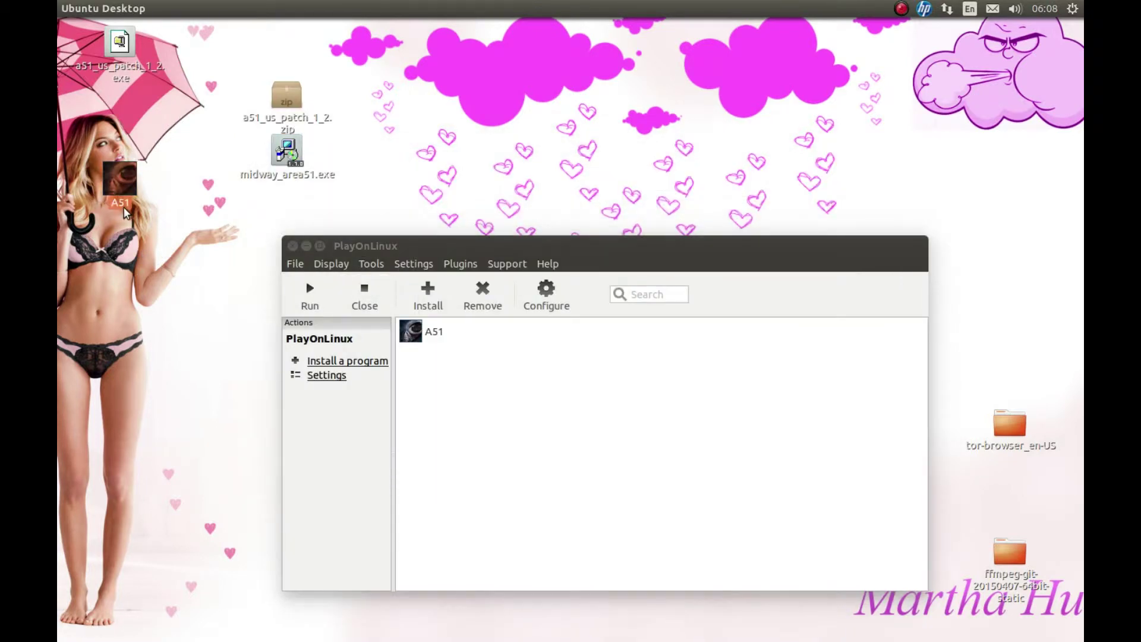
Step: Start the A51 game from the PlayOnLinux program list
click(501, 336)
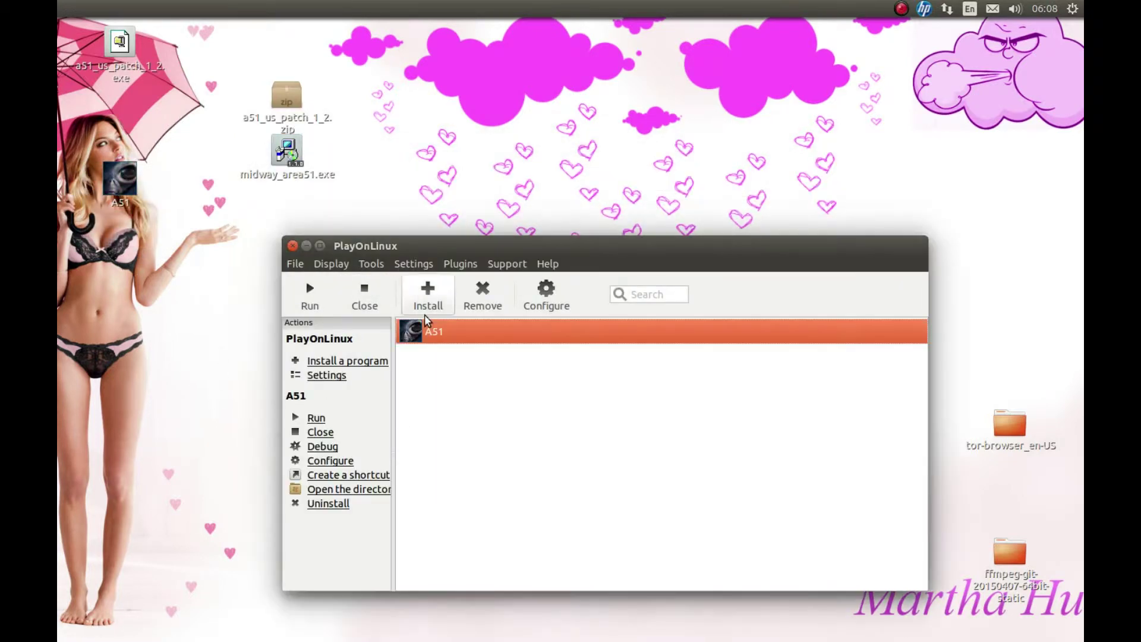
click(302, 292)
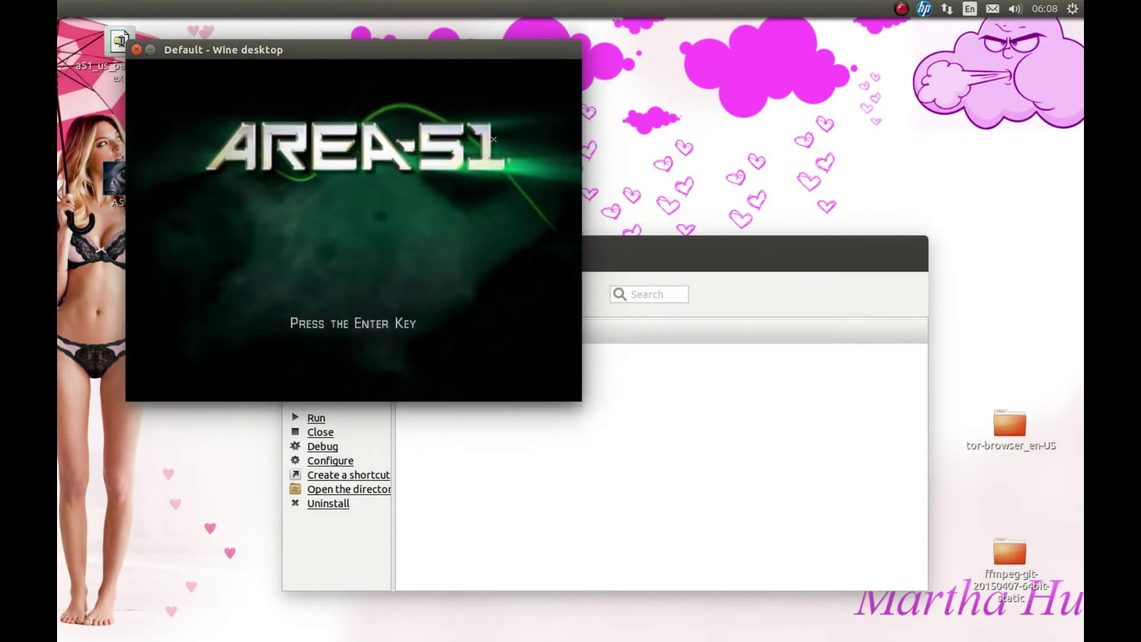
Step: Create a new campaign profile with the default name Player1
key(Return)
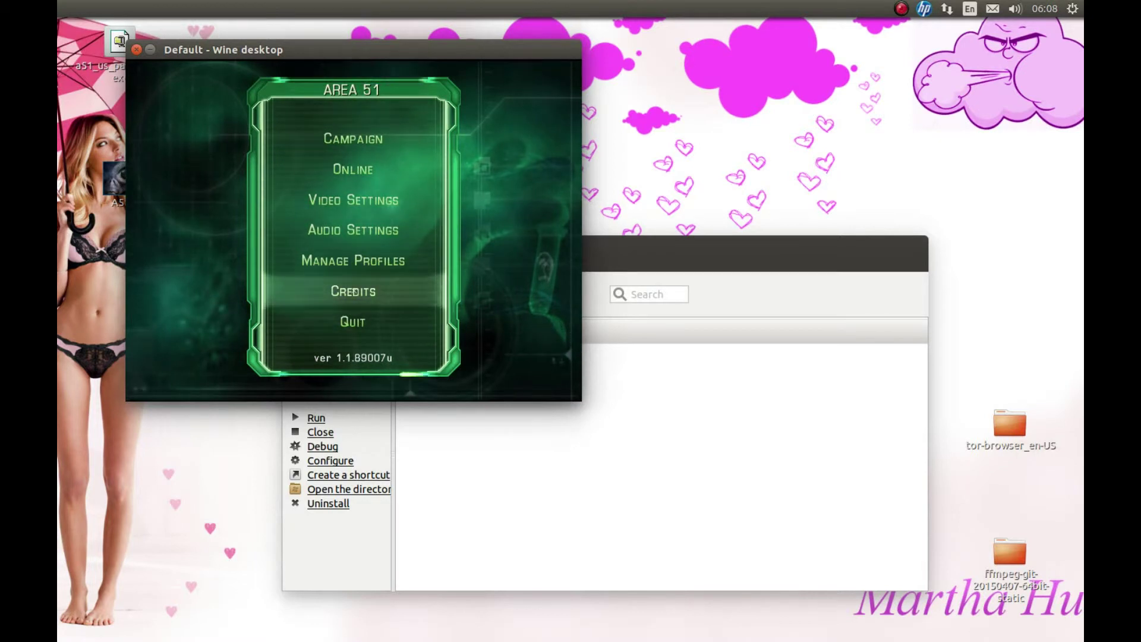
click(353, 143)
click(346, 131)
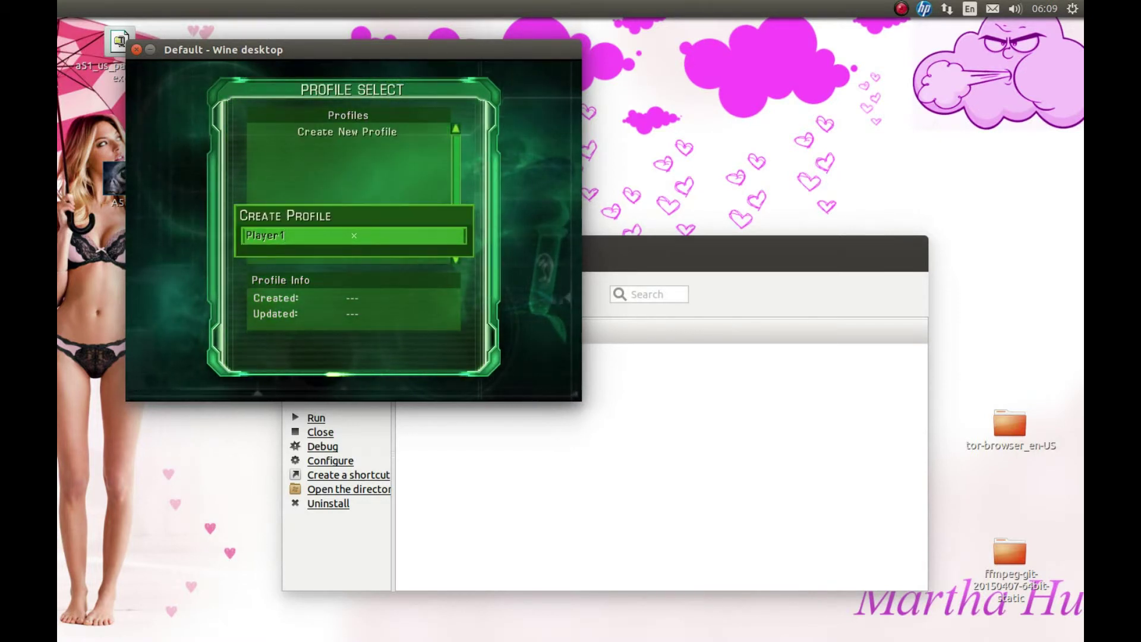
key(Return)
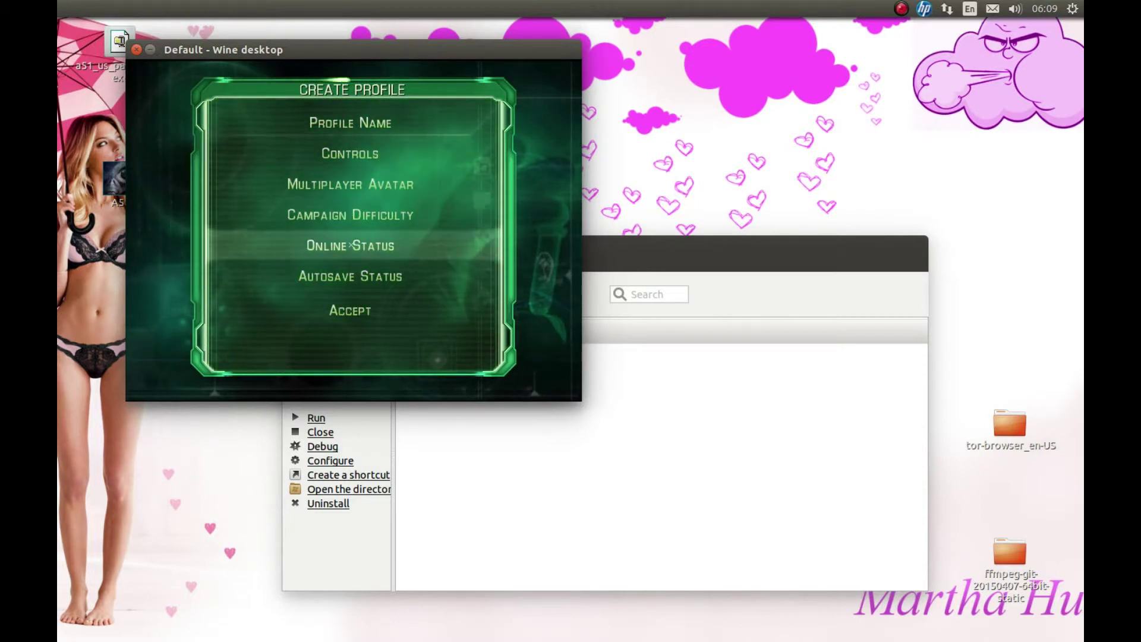
Step: Go to the profile's Controls key mappings list
key(Up)
key(Up)
key(Up)
key(Up)
key(Return)
key(Down)
key(Down)
key(Down)
key(Down)
key(Down)
key(Up)
key(Return)
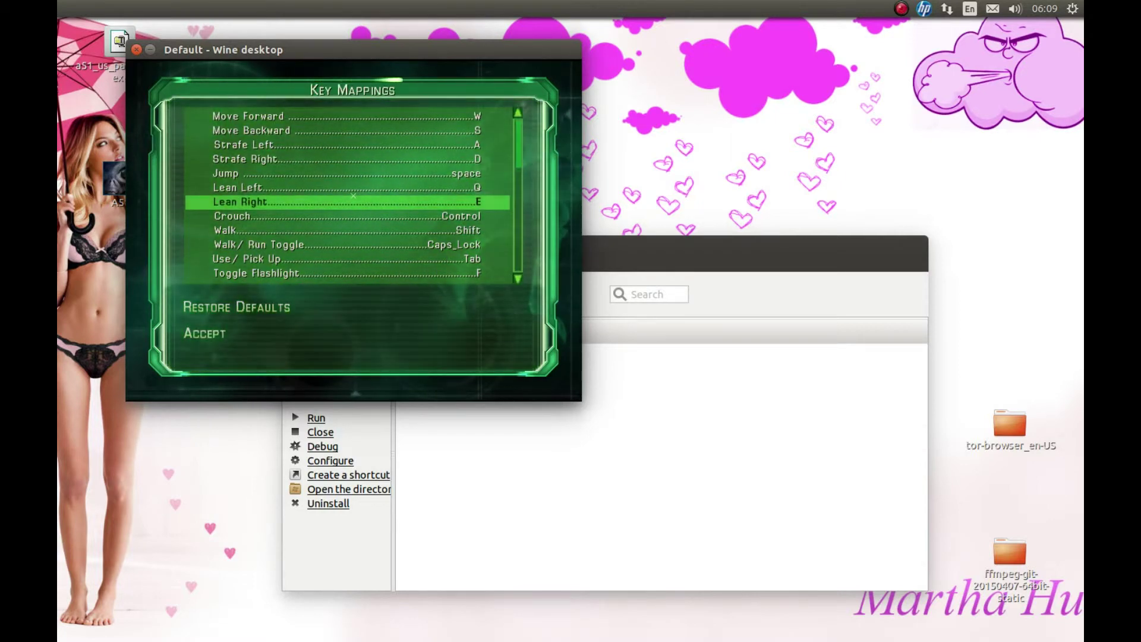
Step: Rebind Primary Fire to the left mouse button and accept the new profile
key(Up)
key(Up)
key(Up)
key(Up)
key(Down)
key(Down)
key(Down)
key(Down)
key(Down)
key(Down)
key(Down)
key(Down)
key(Down)
key(Down)
key(Down)
key(Down)
key(Down)
key(Down)
key(Up)
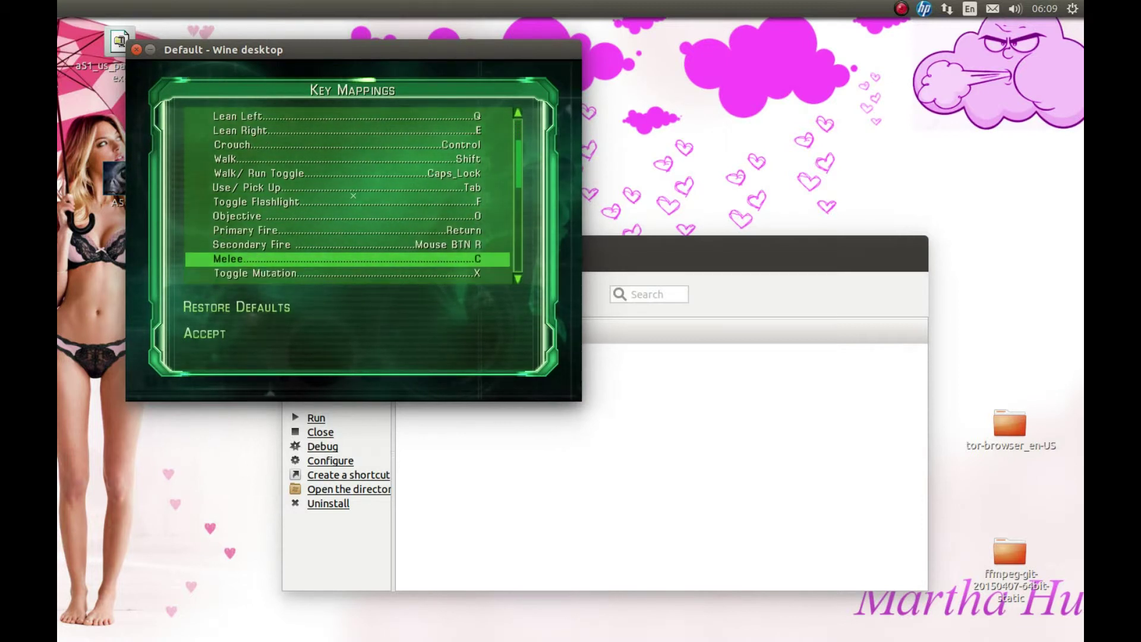
key(Up)
key(Up)
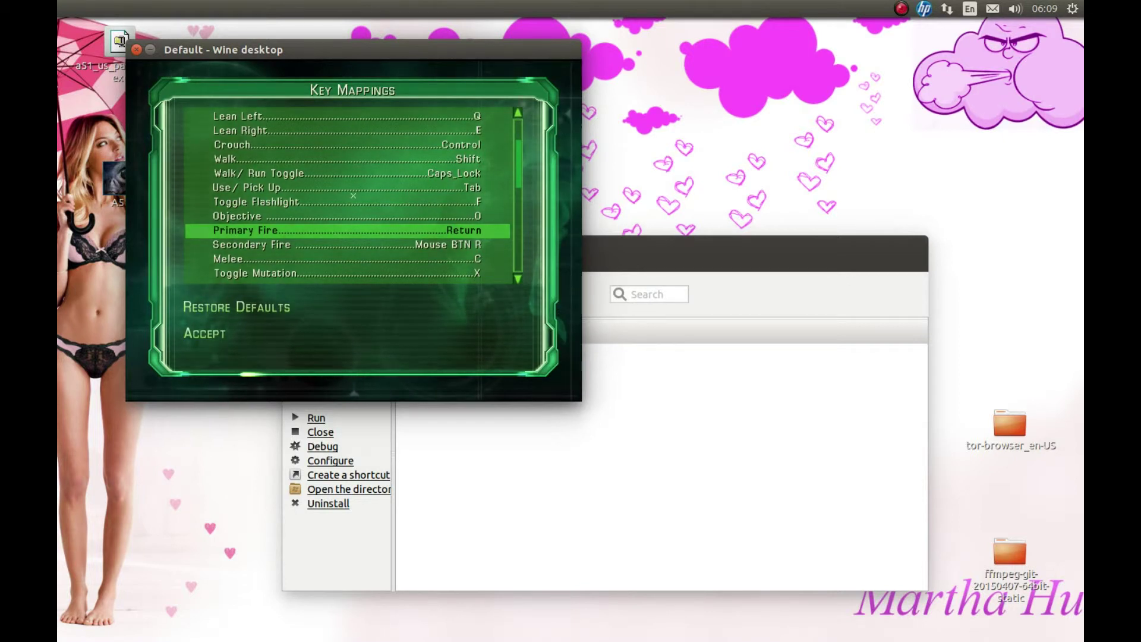
key(Return)
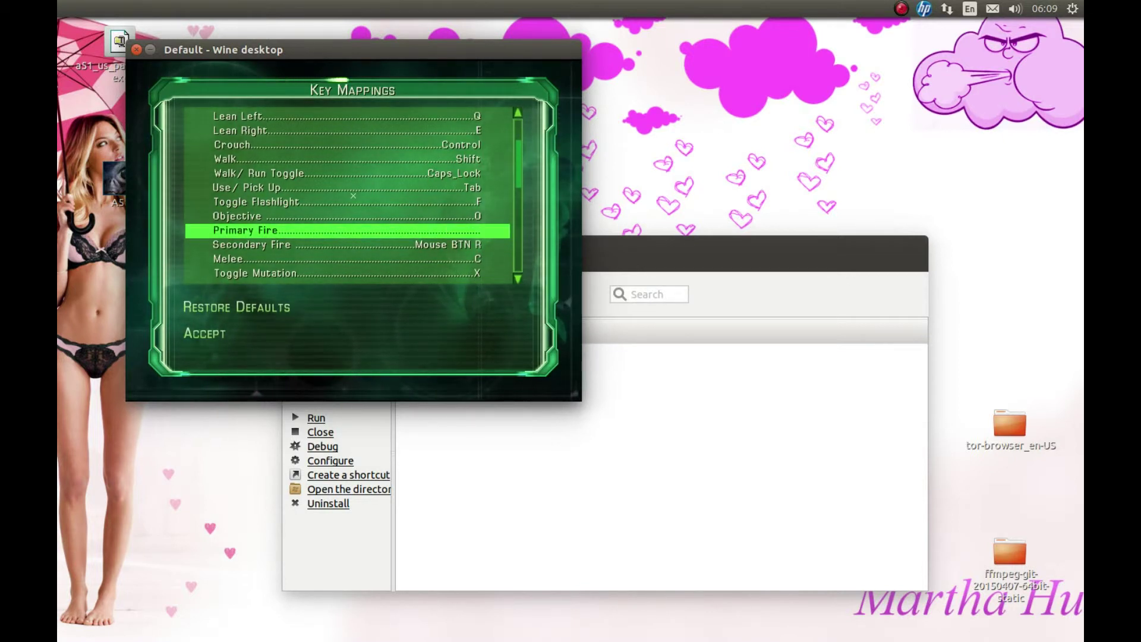
click(353, 195)
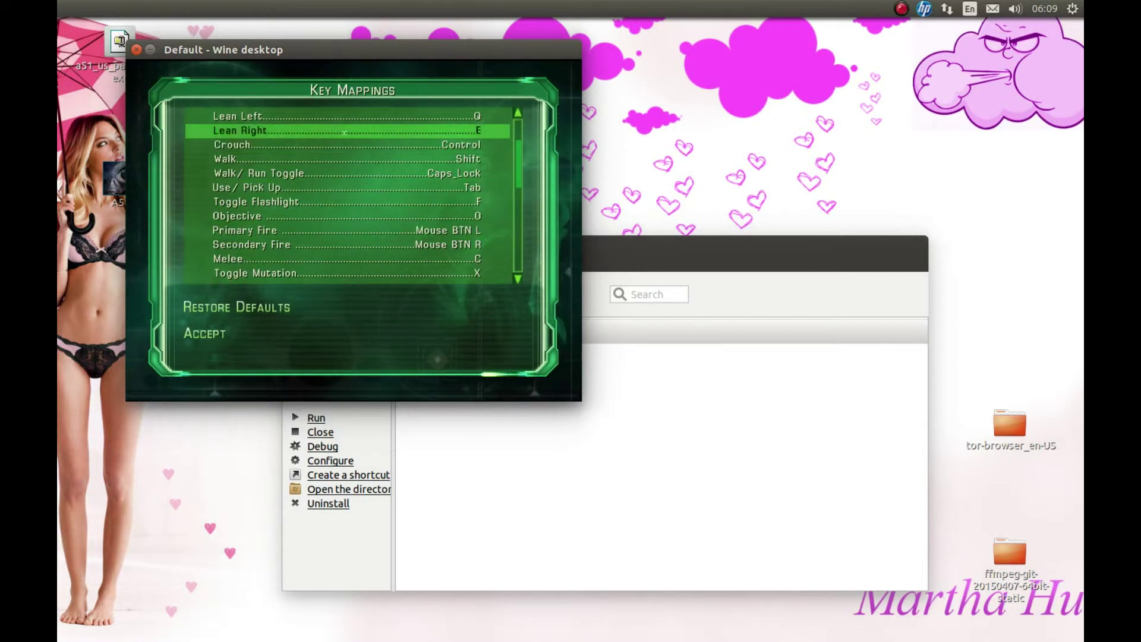
click(223, 334)
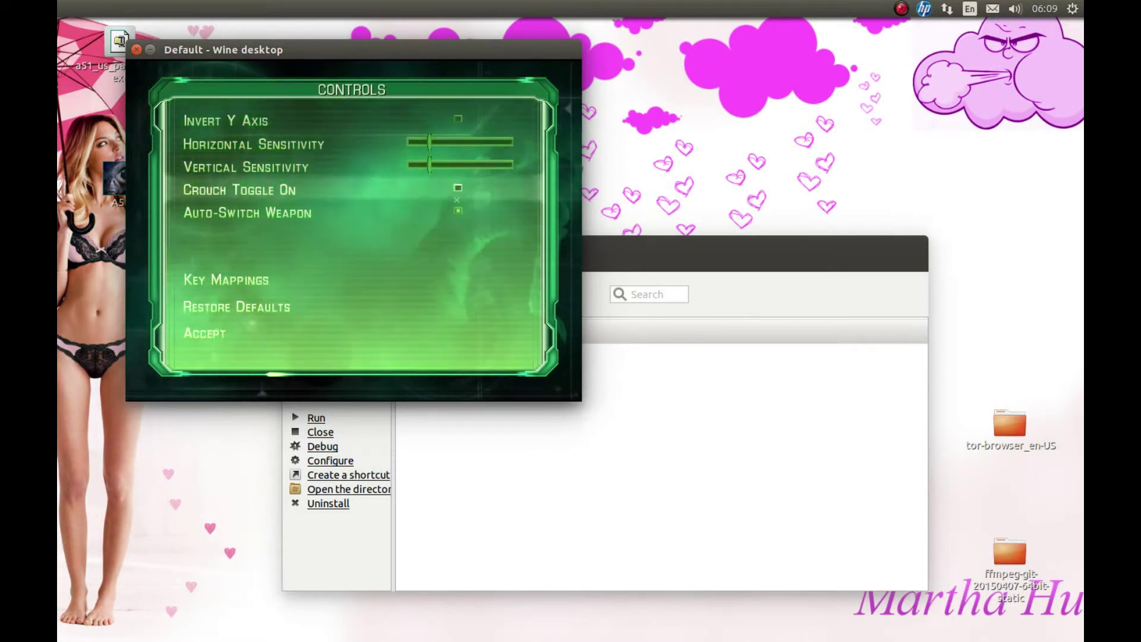
key(Escape)
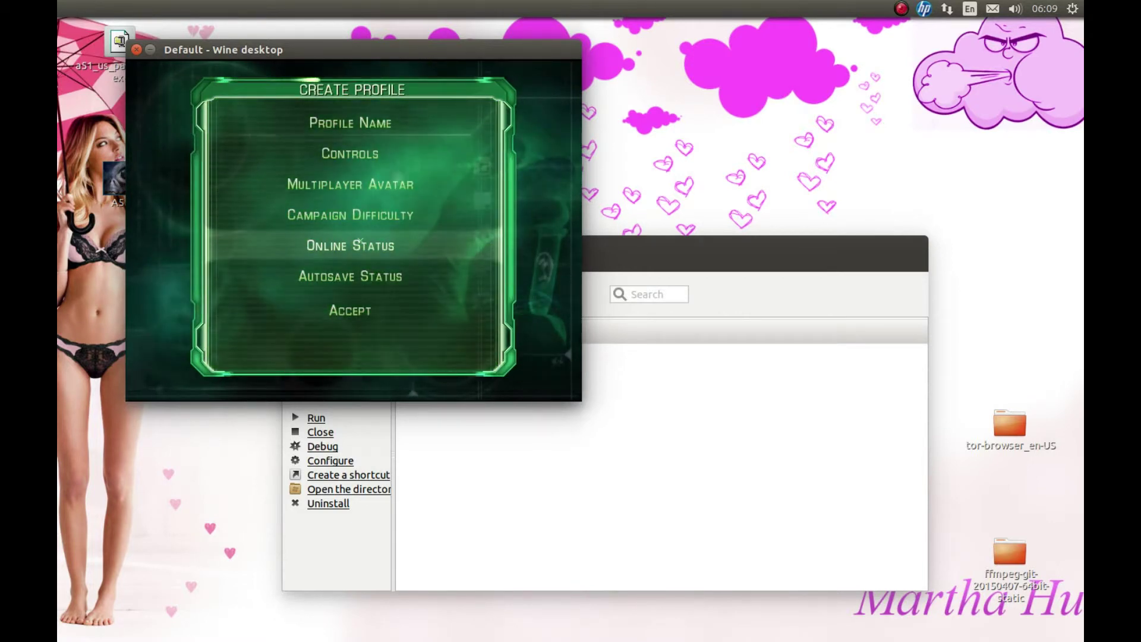
click(346, 306)
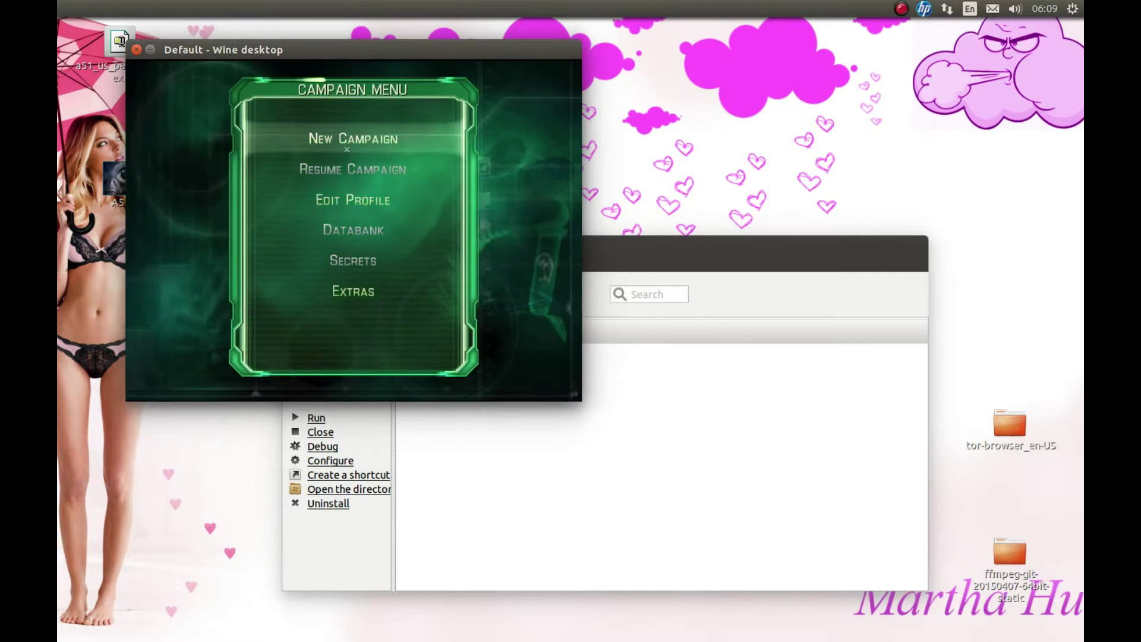
Step: Start a new campaign, pause it, review Video Settings, then quit the campaign
click(350, 139)
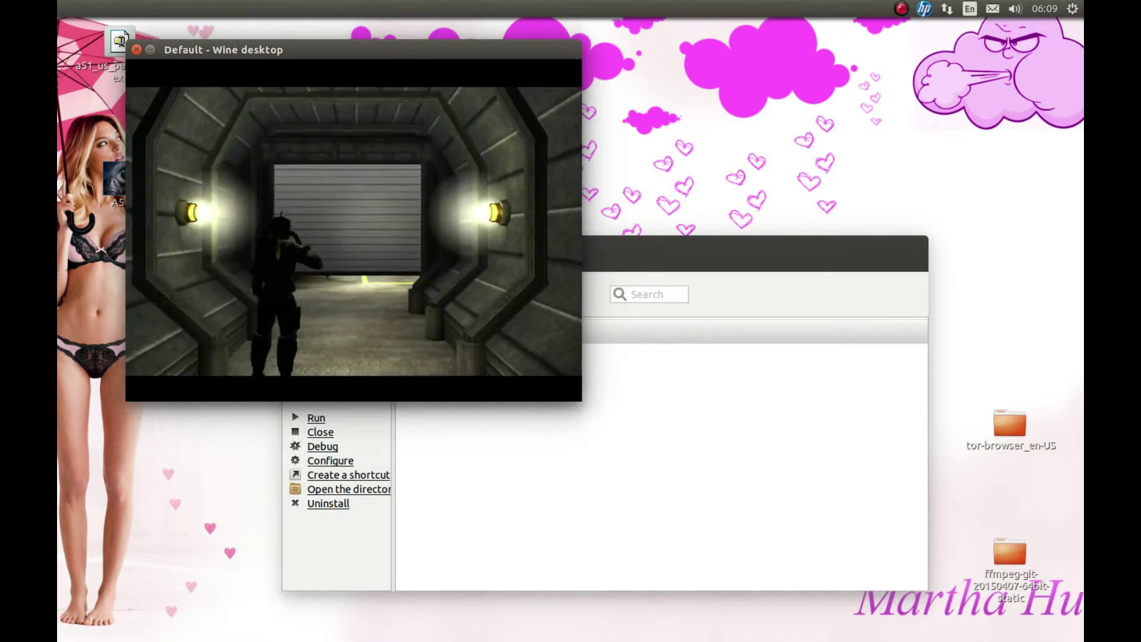
key(Escape)
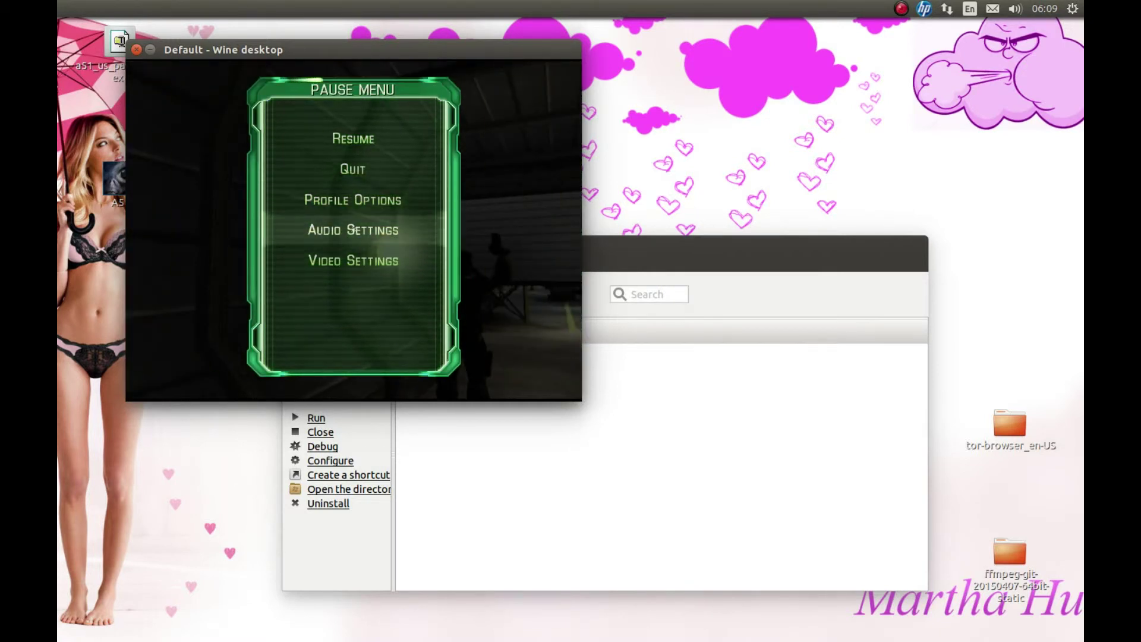
click(354, 260)
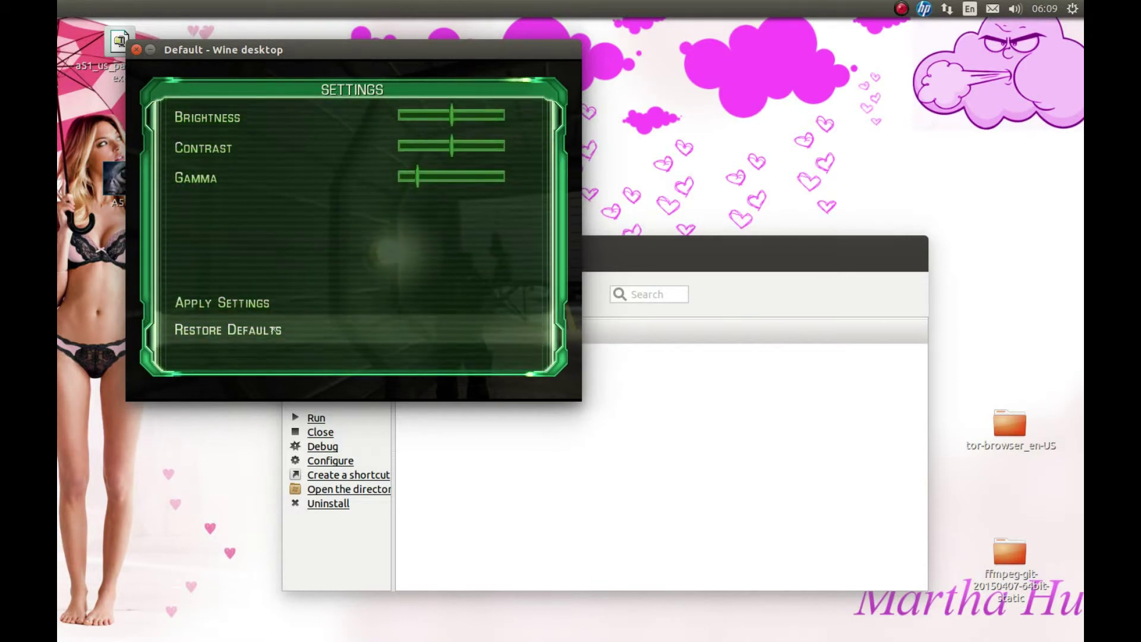
key(Up)
key(Up)
key(Down)
key(Down)
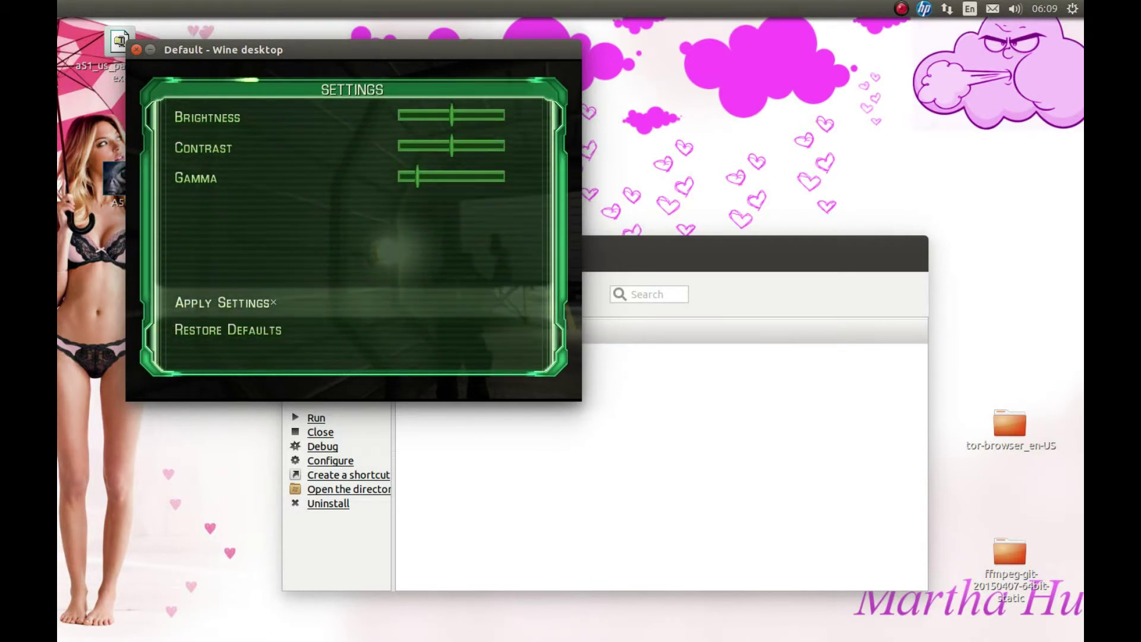
key(Escape)
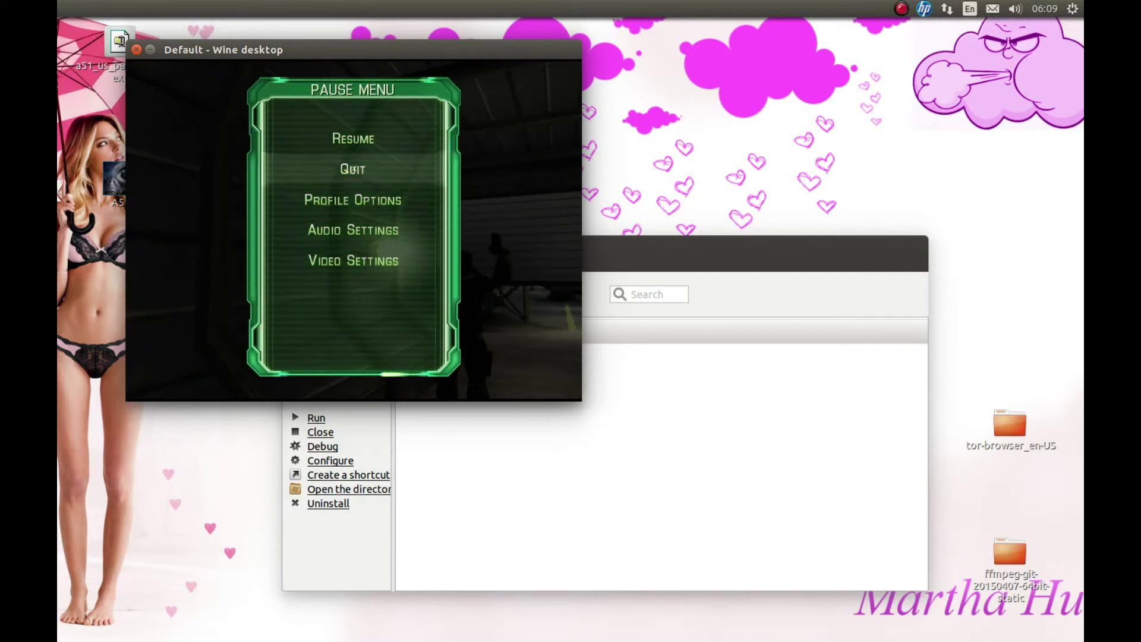
click(353, 169)
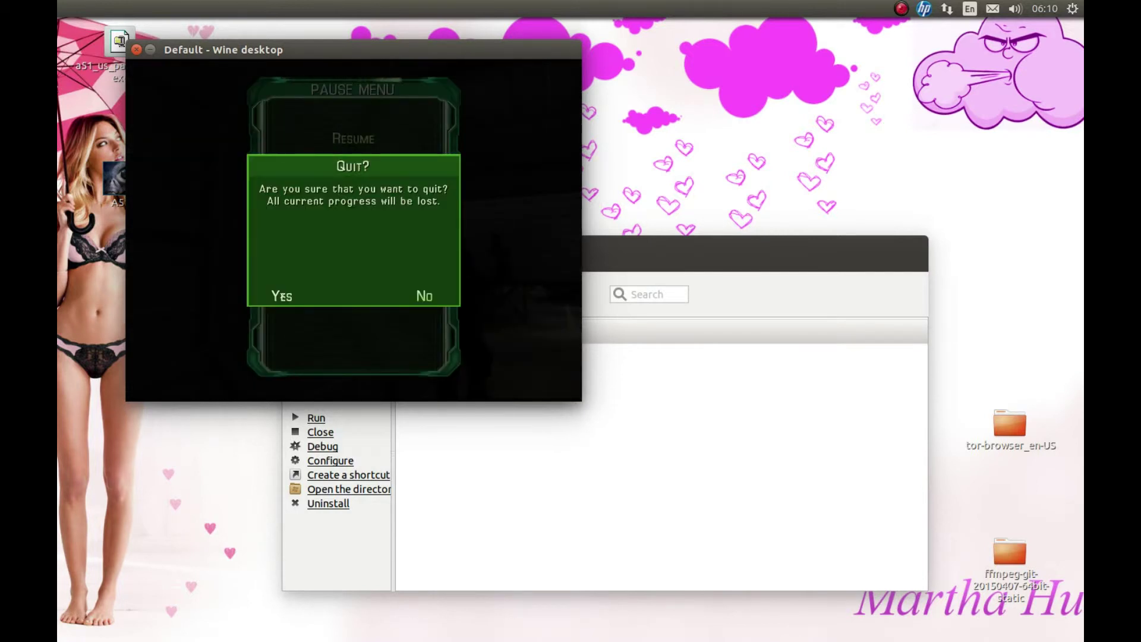
click(281, 295)
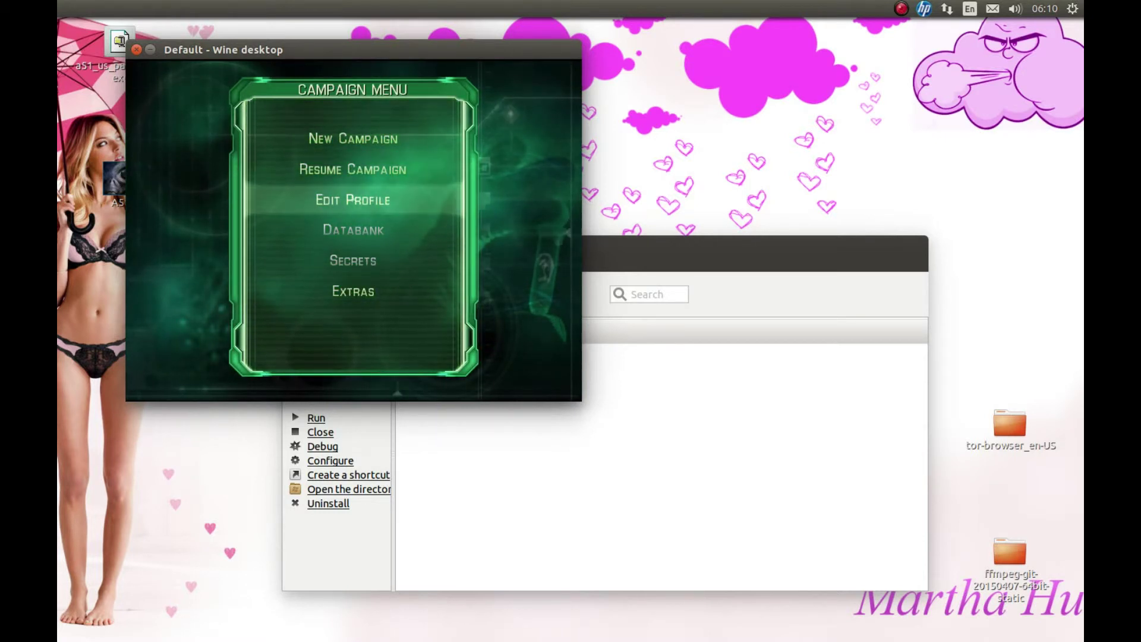
Step: Set Area 51's resolution to 1280 x 720 in Video Settings and apply it
key(Escape)
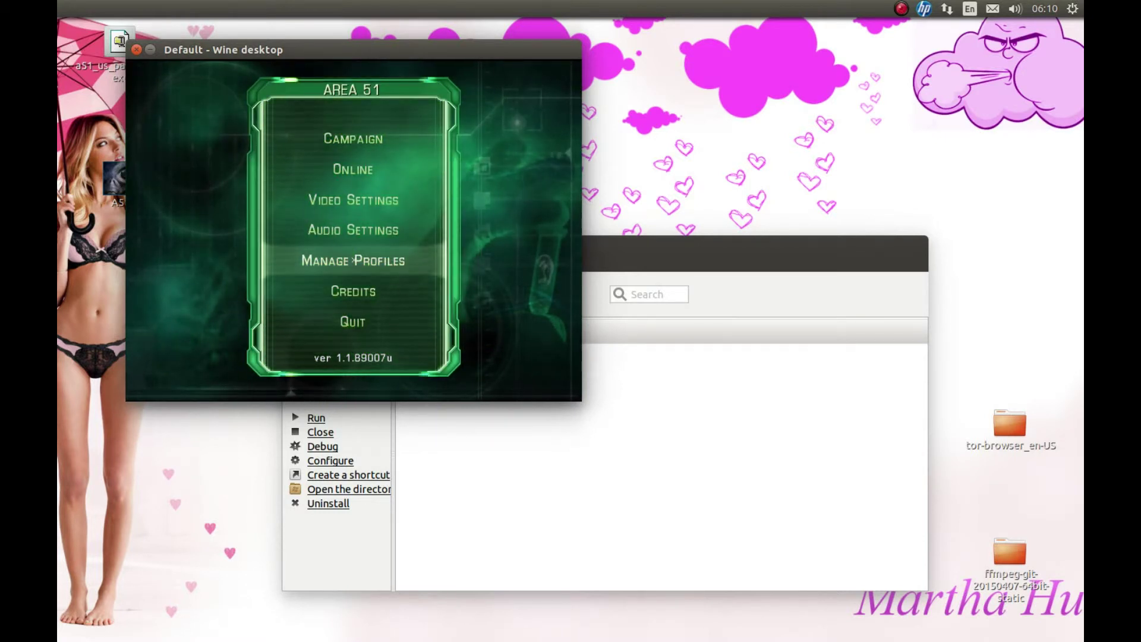
click(353, 200)
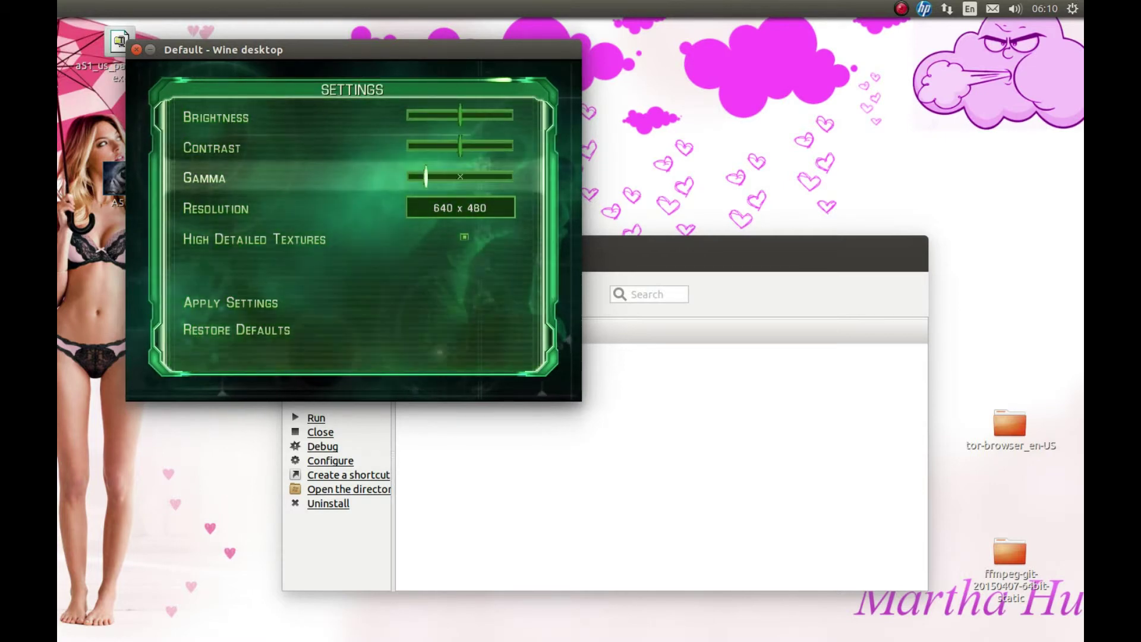
click(460, 208)
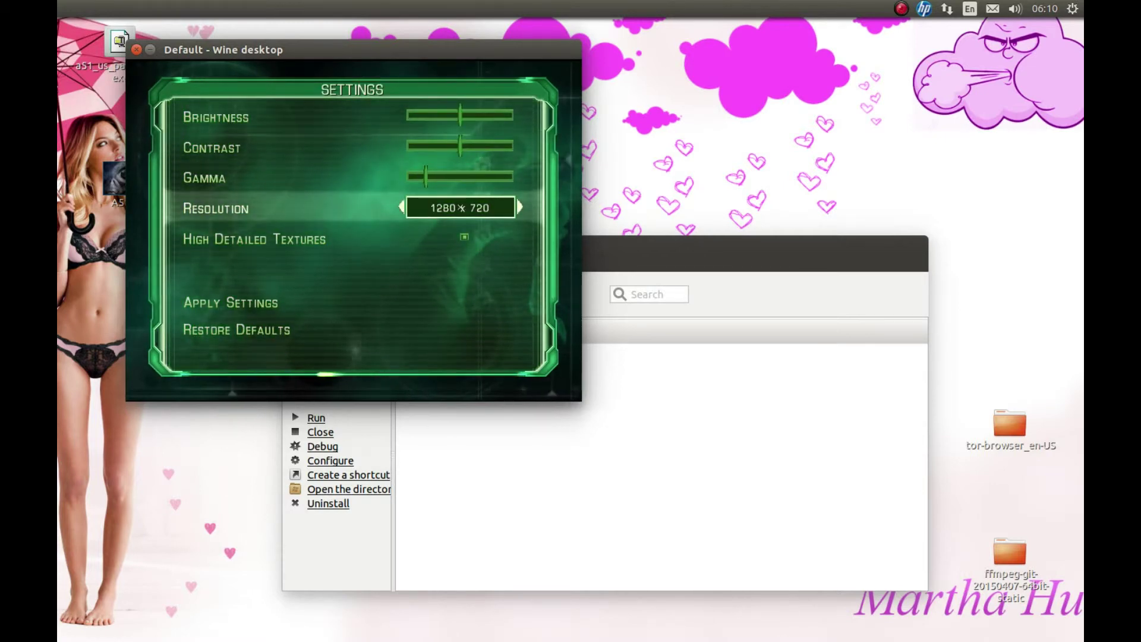
click(231, 302)
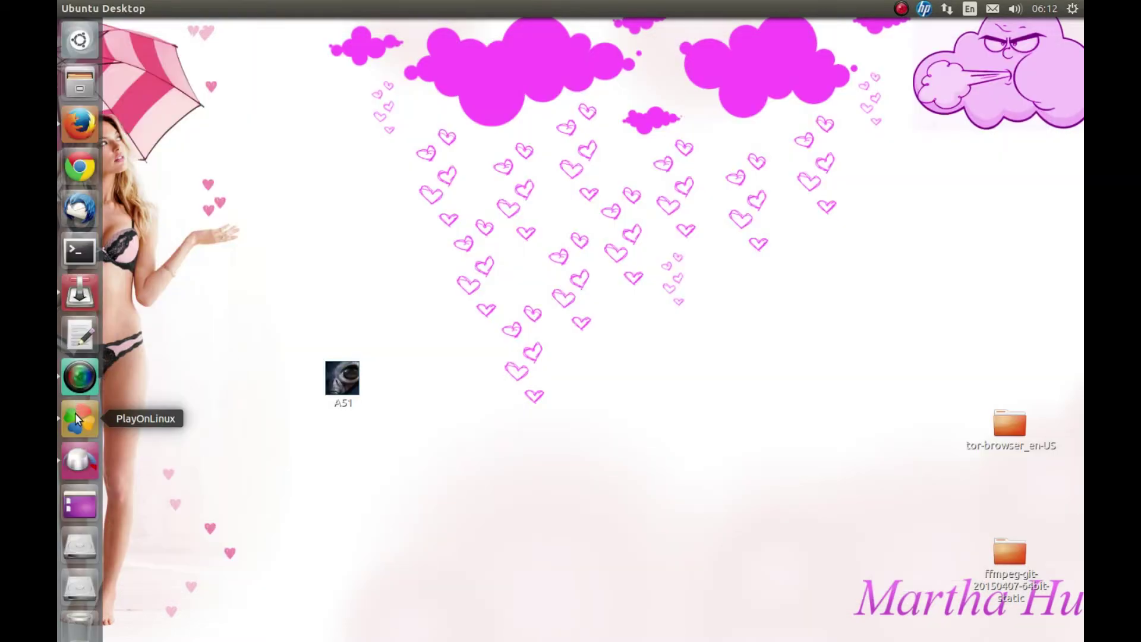
Step: Return to PlayOnLinux, close its window, and skip the game's opening splash screen
click(78, 376)
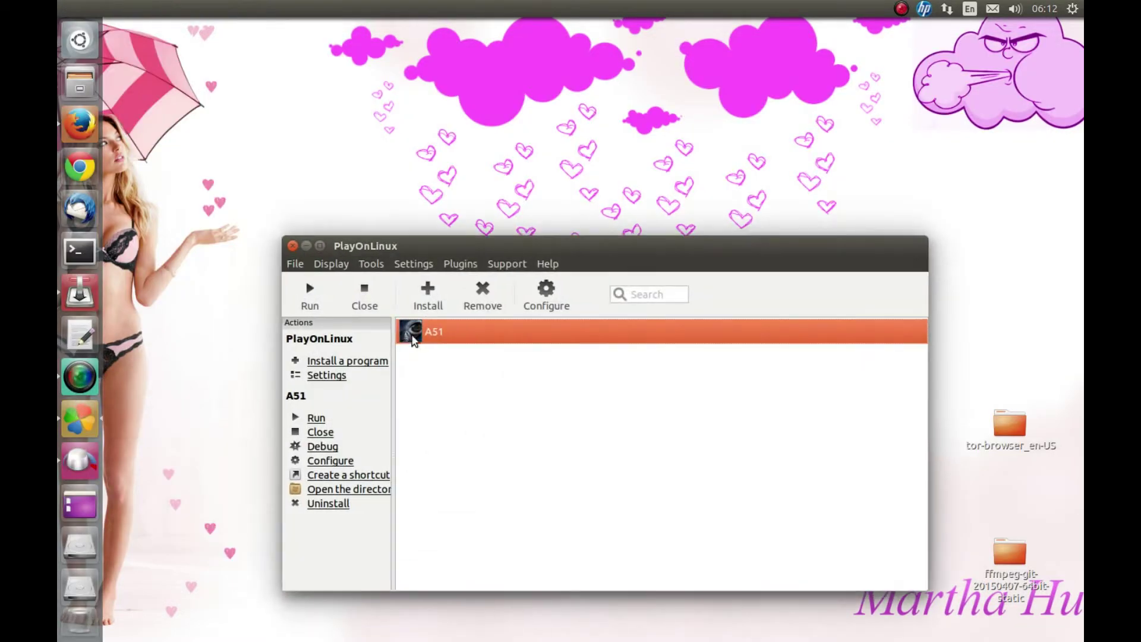
key(alt+F4)
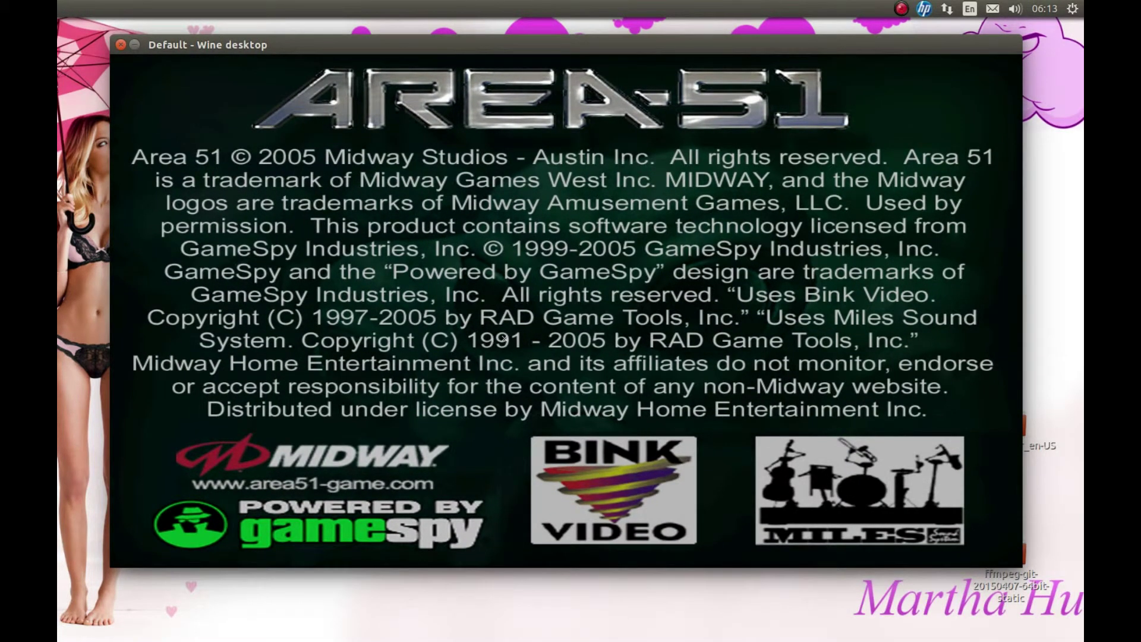
key(alt)
key(alt)
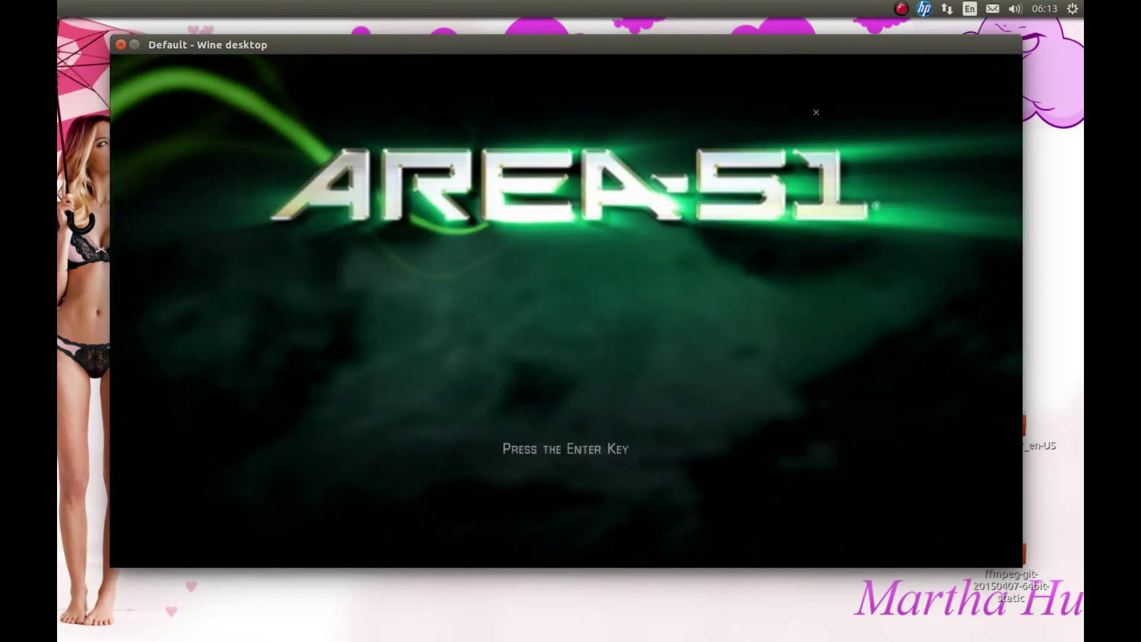
Step: Pass the title screen, choose Campaign, and confirm the profile to reach the Campaign Menu
key(Return)
key(Up)
key(Up)
key(Return)
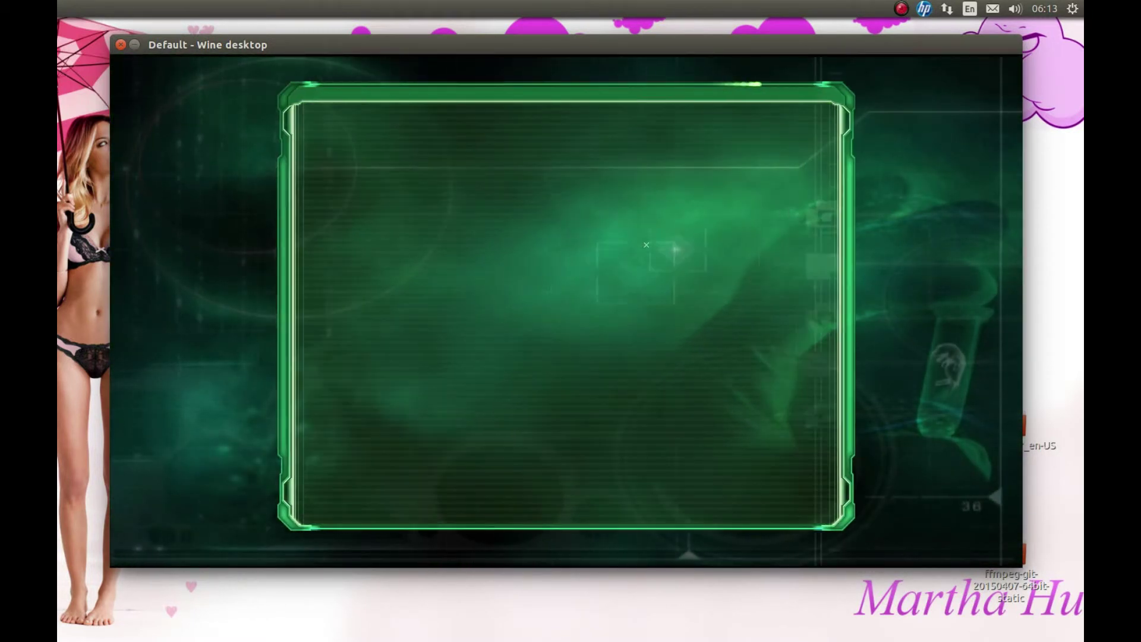
key(Return)
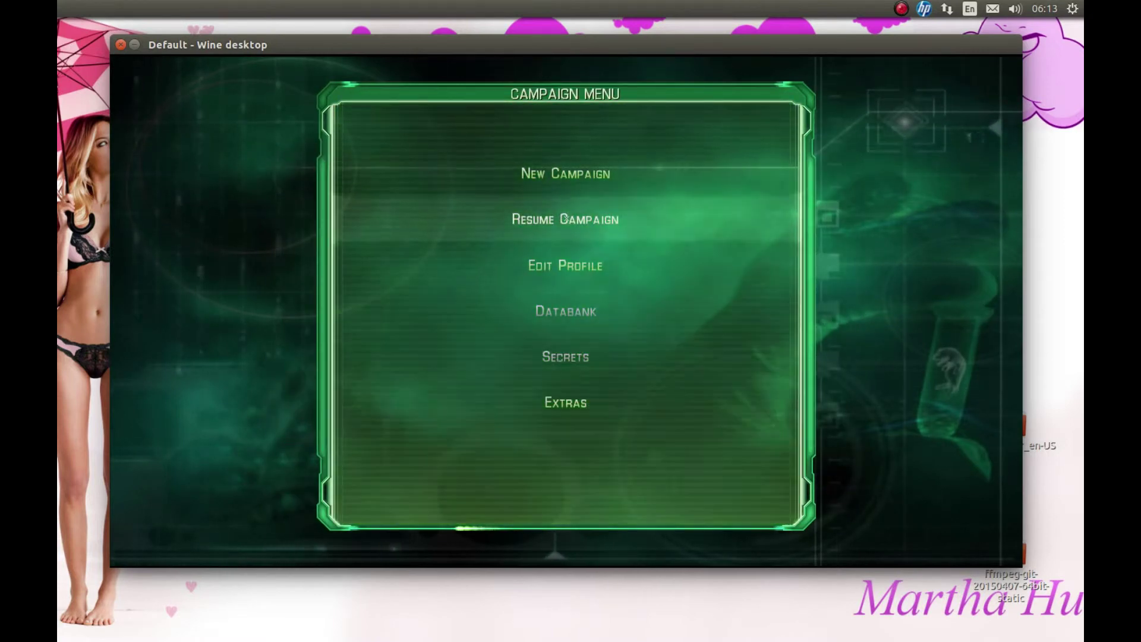
Step: Resume the saved campaign and walk past the Armory and hangar crates toward the shooting range
key(Return)
key(Return)
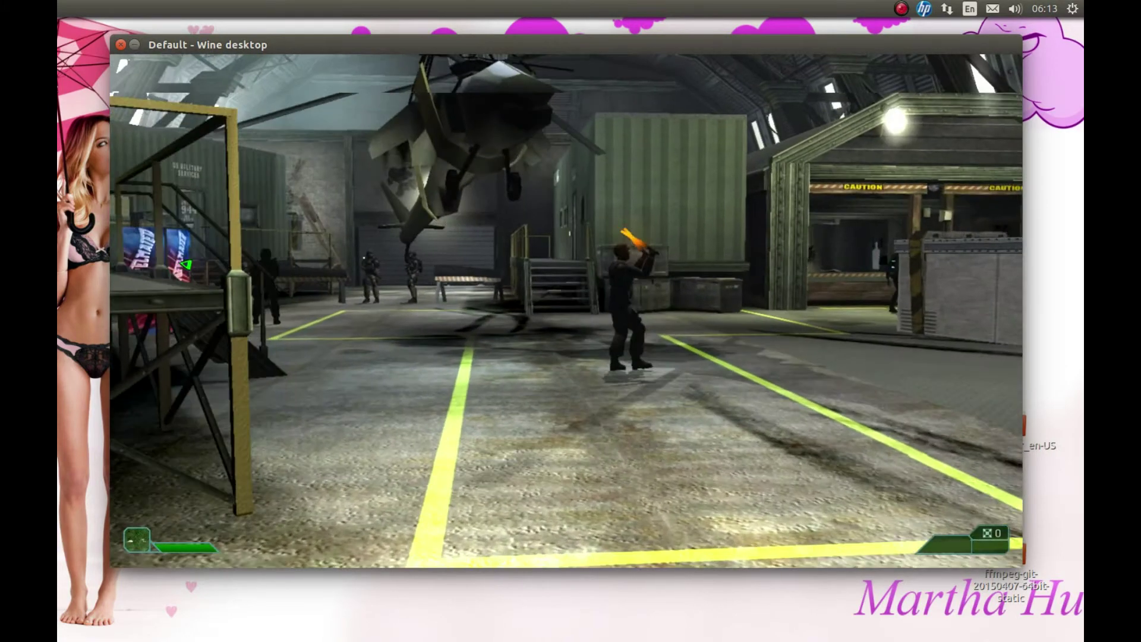
key(w)
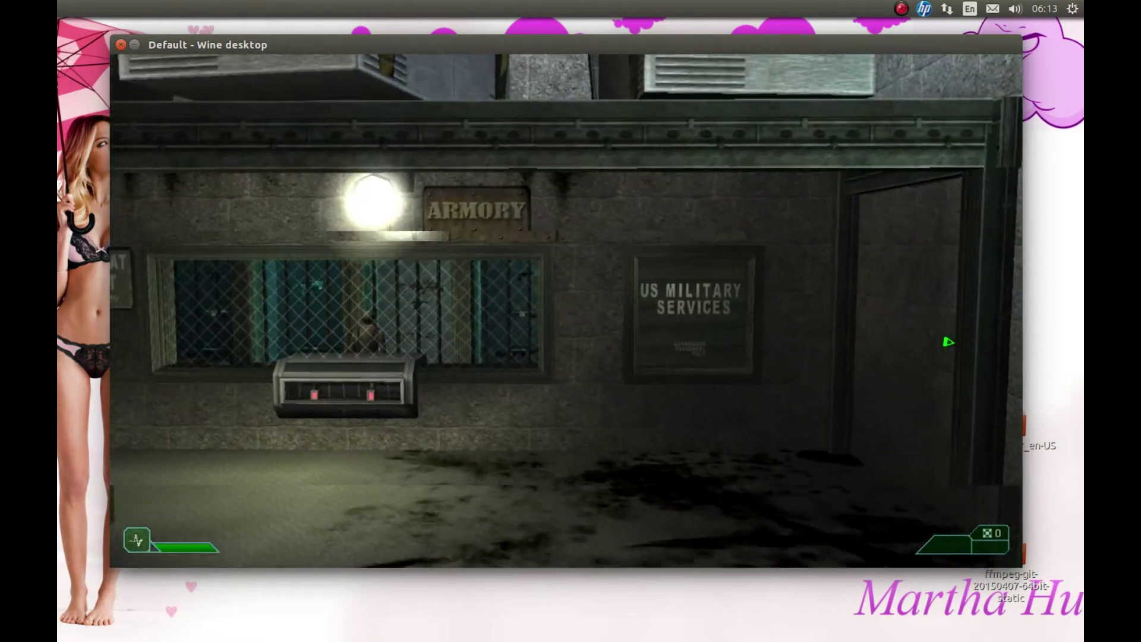
key(w)
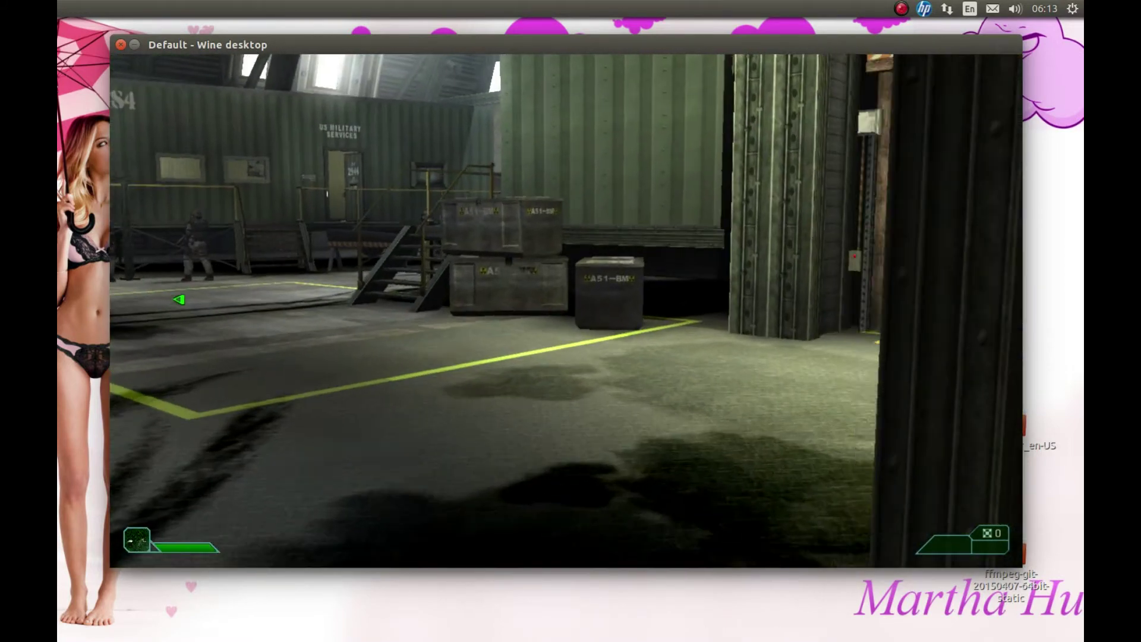
key(w)
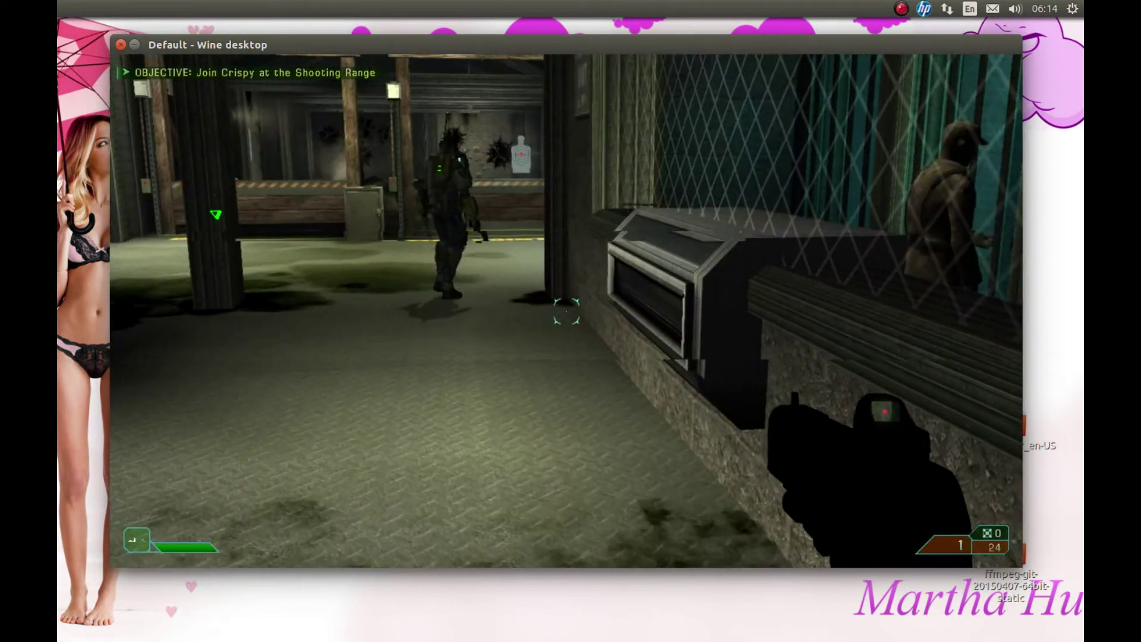
Step: Walk into the shooting range, fire at the targets, and reload mid-volley
key(w)
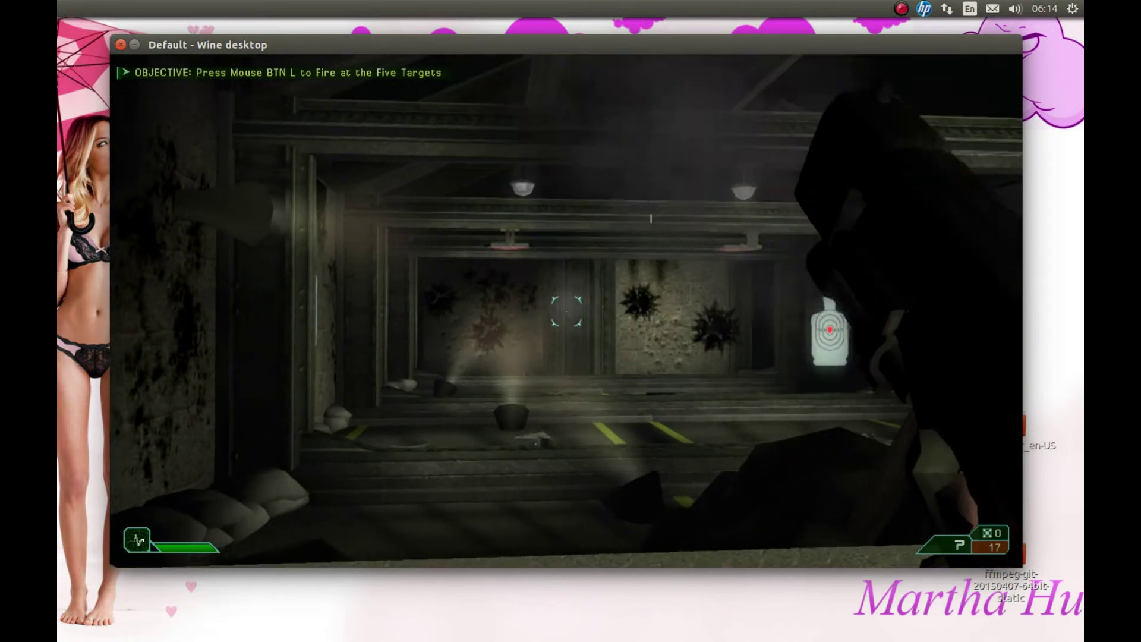
key(w)
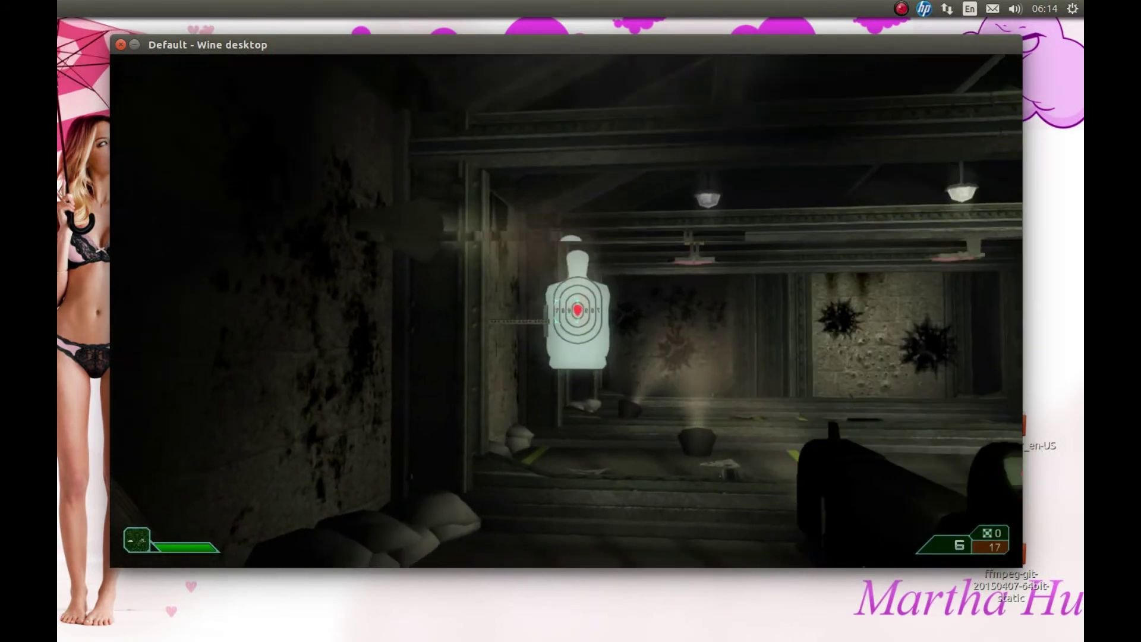
click(551, 312)
click(566, 312)
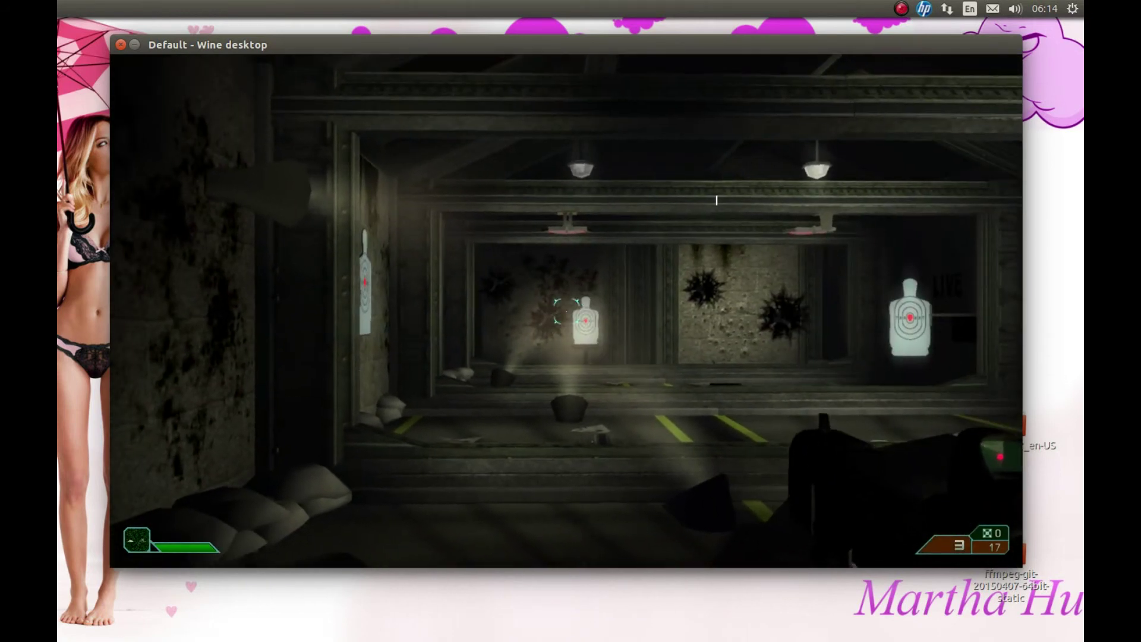
click(566, 313)
key(r)
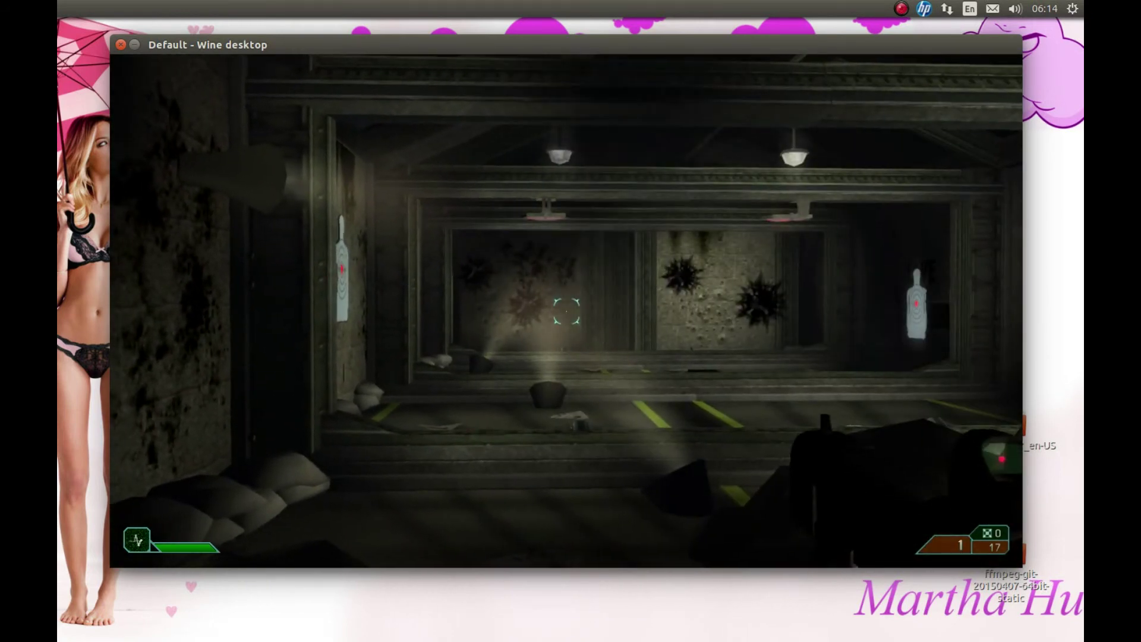
click(566, 312)
click(567, 312)
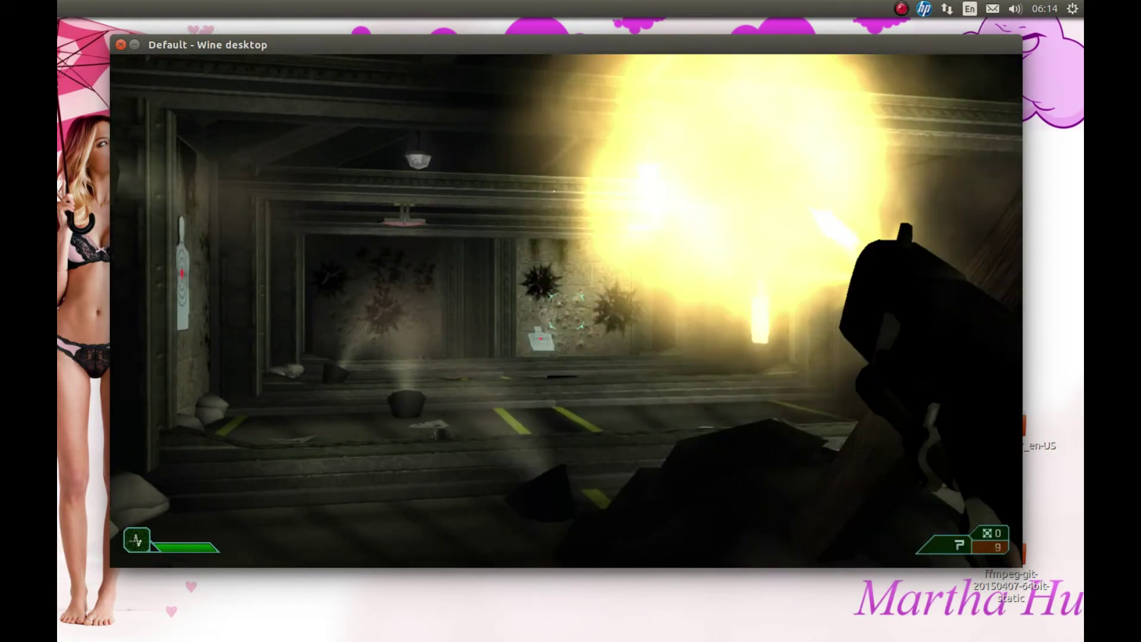
Step: Collect the pistol ammo near the soldier and head back toward the range
key(w)
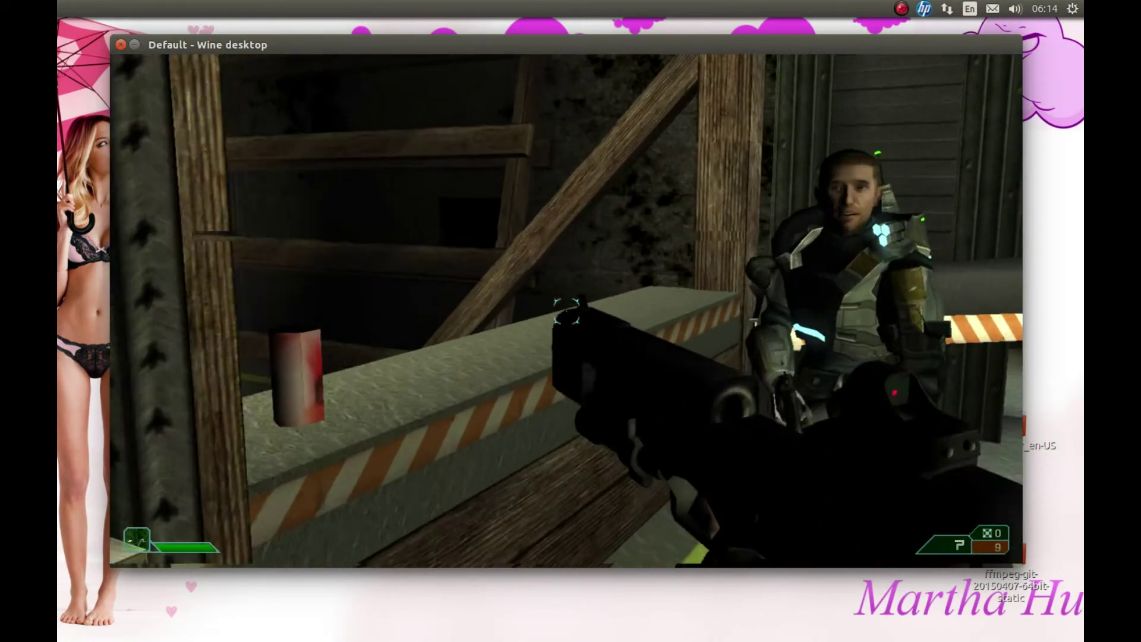
key(w)
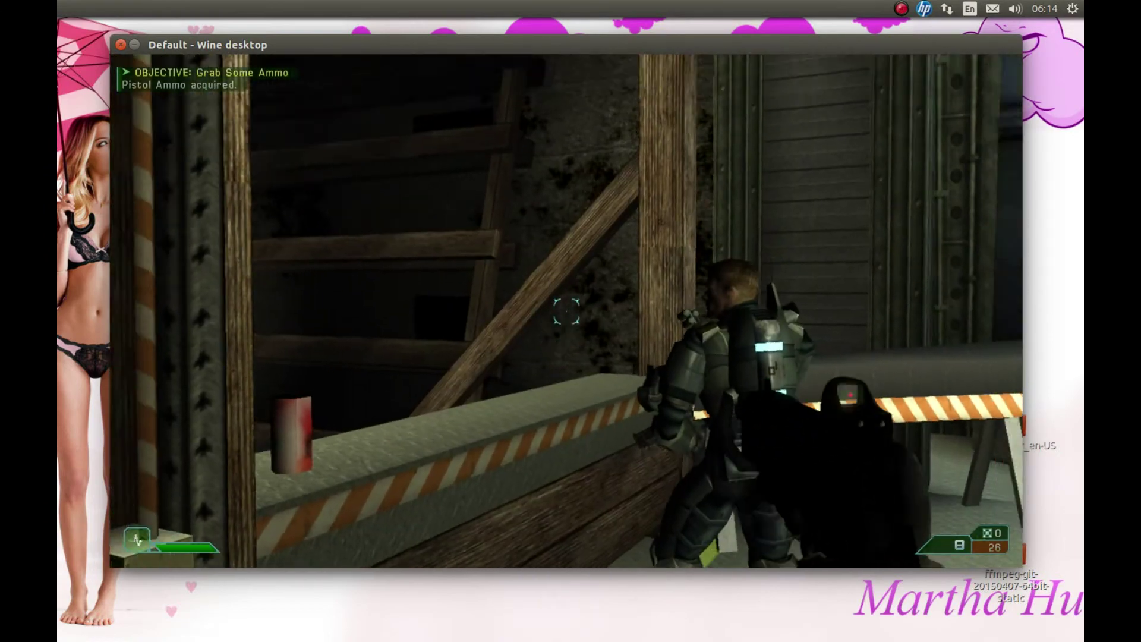
click(566, 312)
key(w)
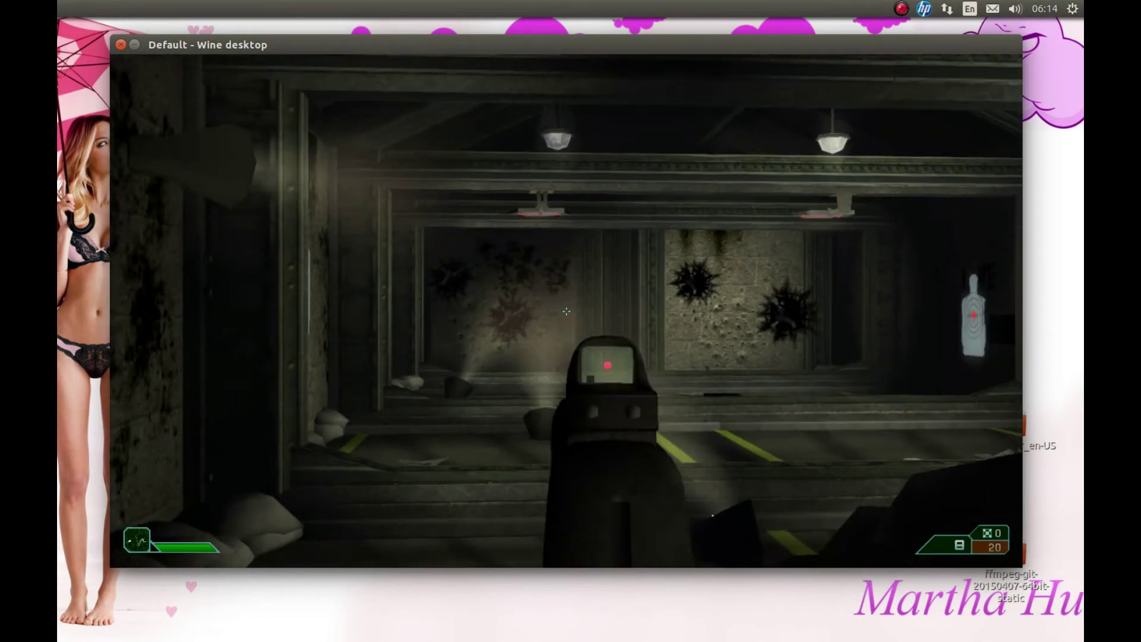
right_click(566, 312)
key(s)
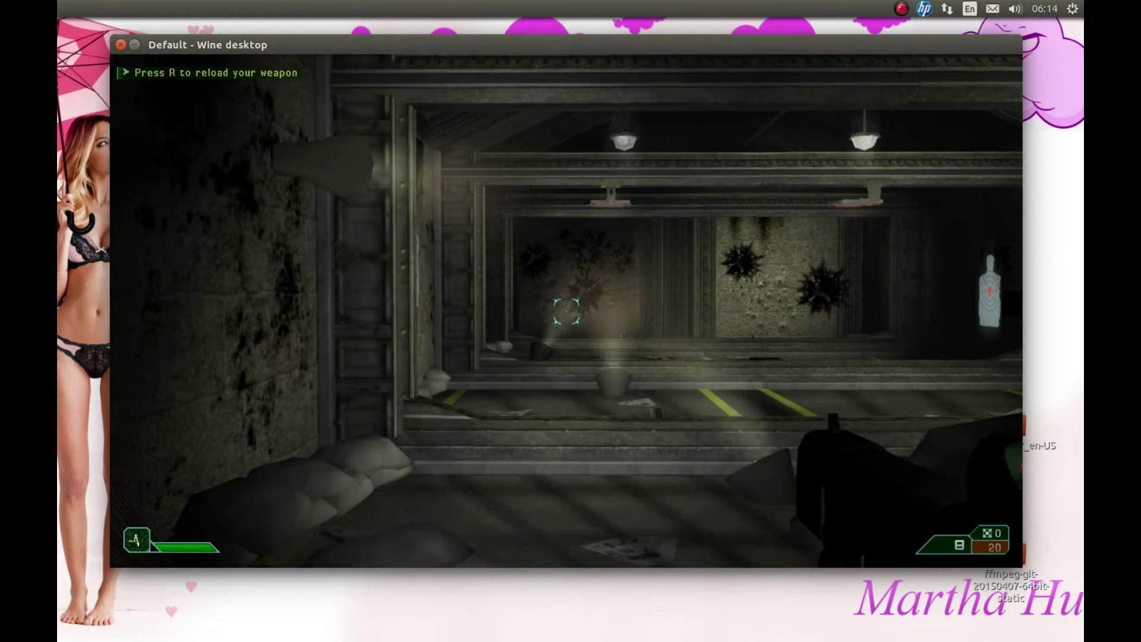
Step: Switch weapons, shoot the popped-up targets with aimed shots, and reload
right_click(567, 312)
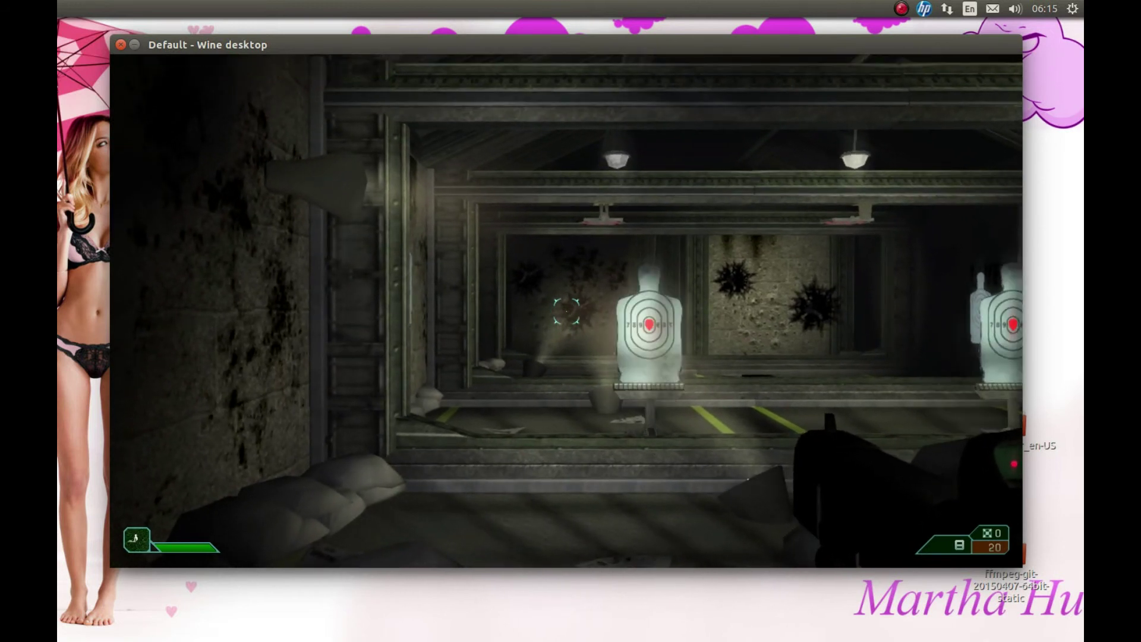
key(1)
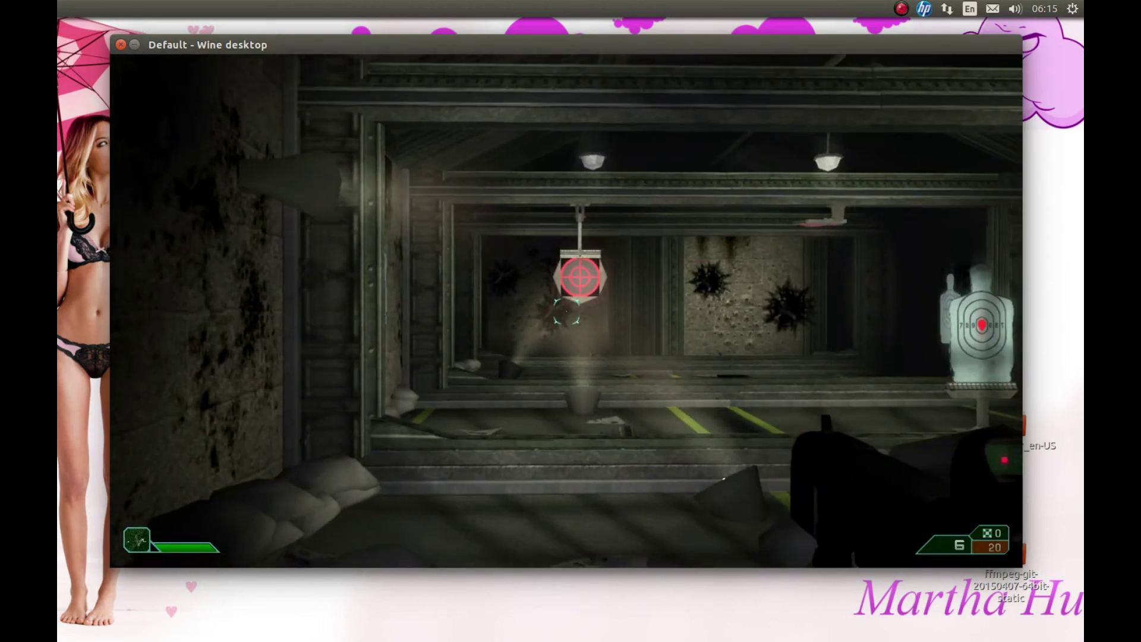
right_click(566, 310)
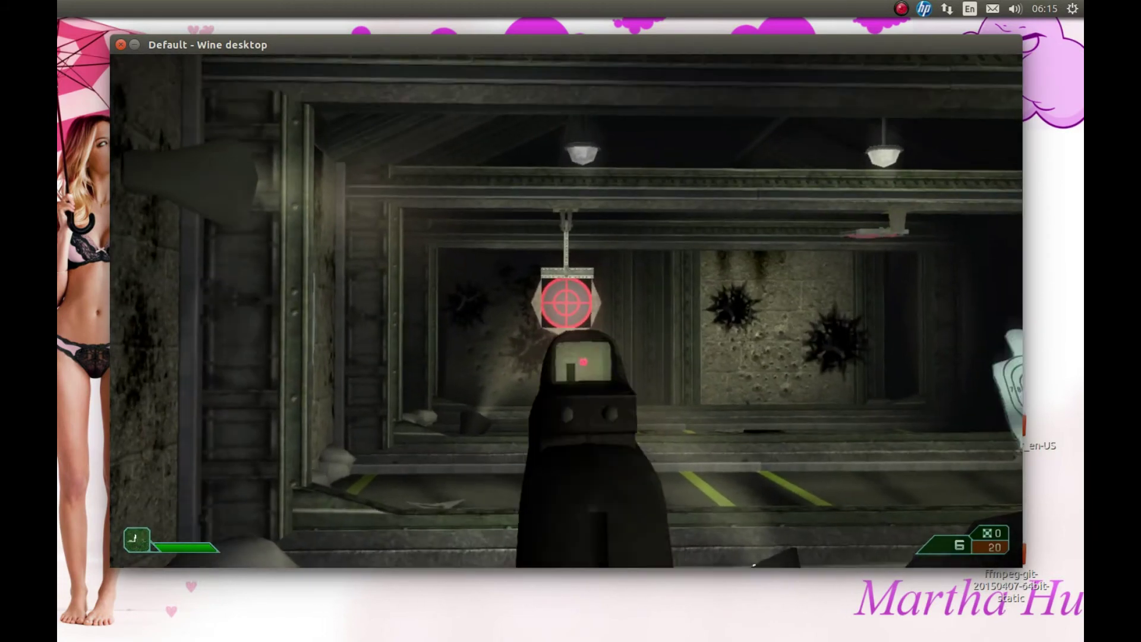
click(566, 310)
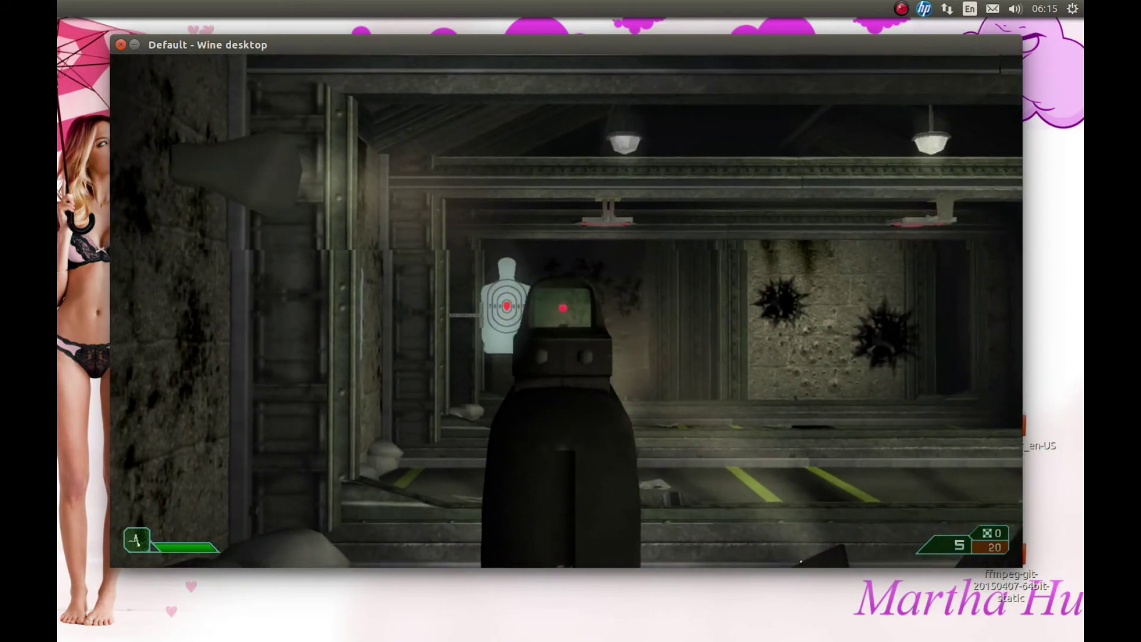
click(566, 319)
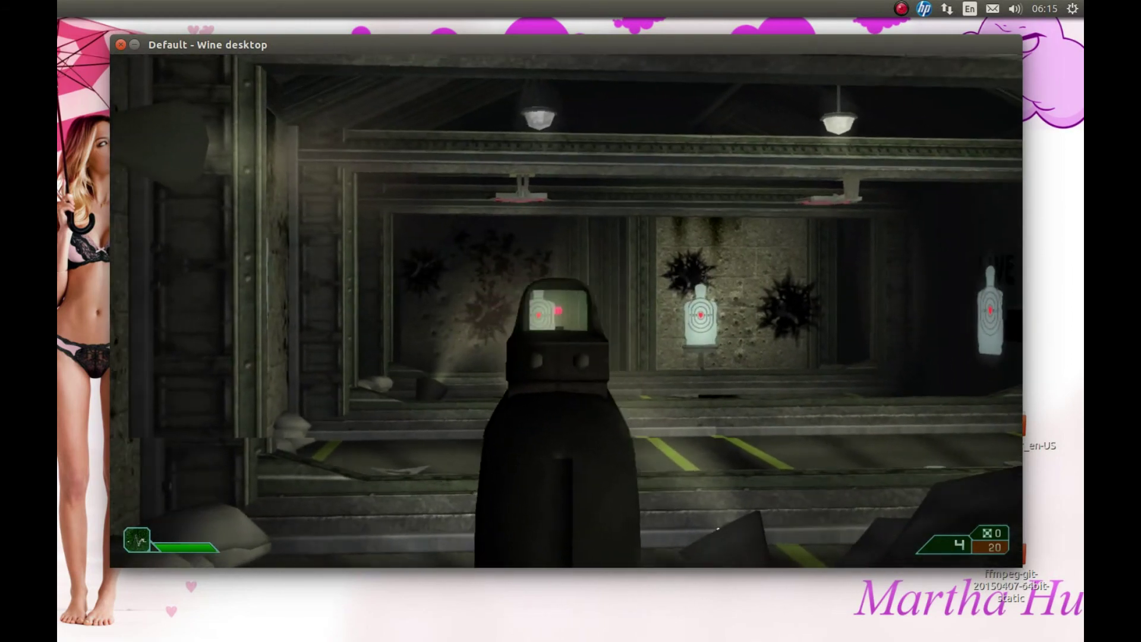
click(567, 311)
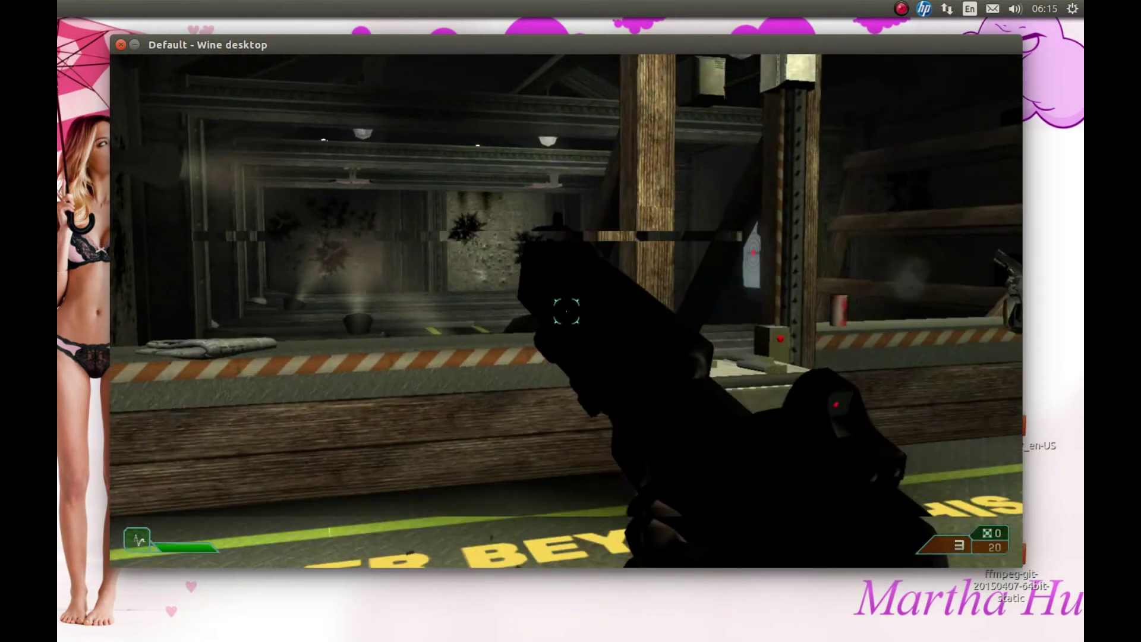
key(r)
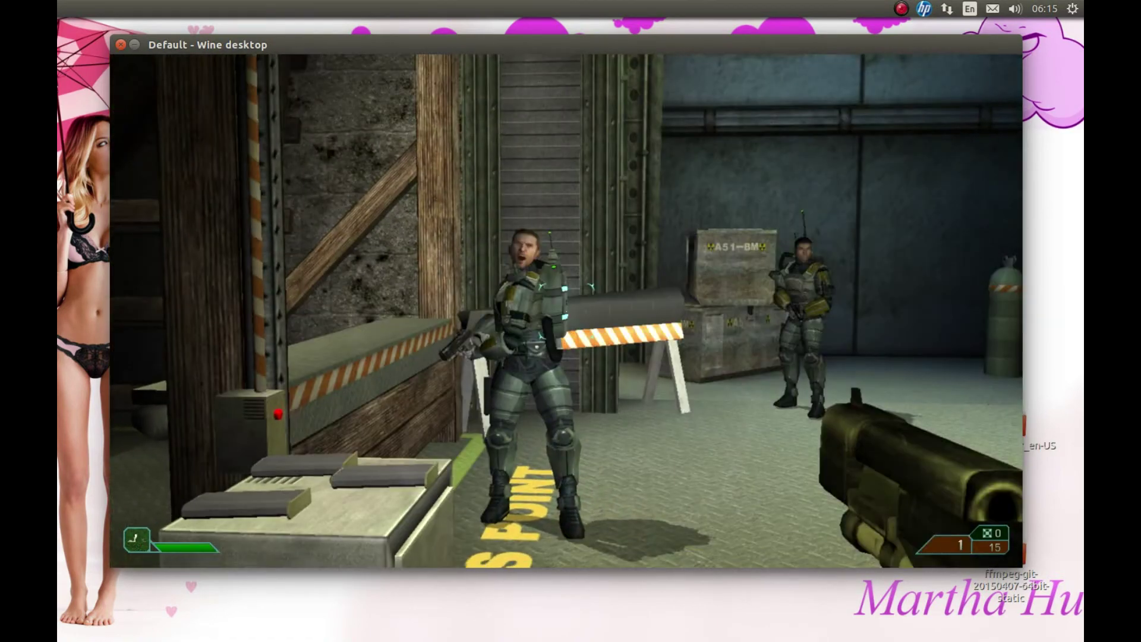
right_click(566, 310)
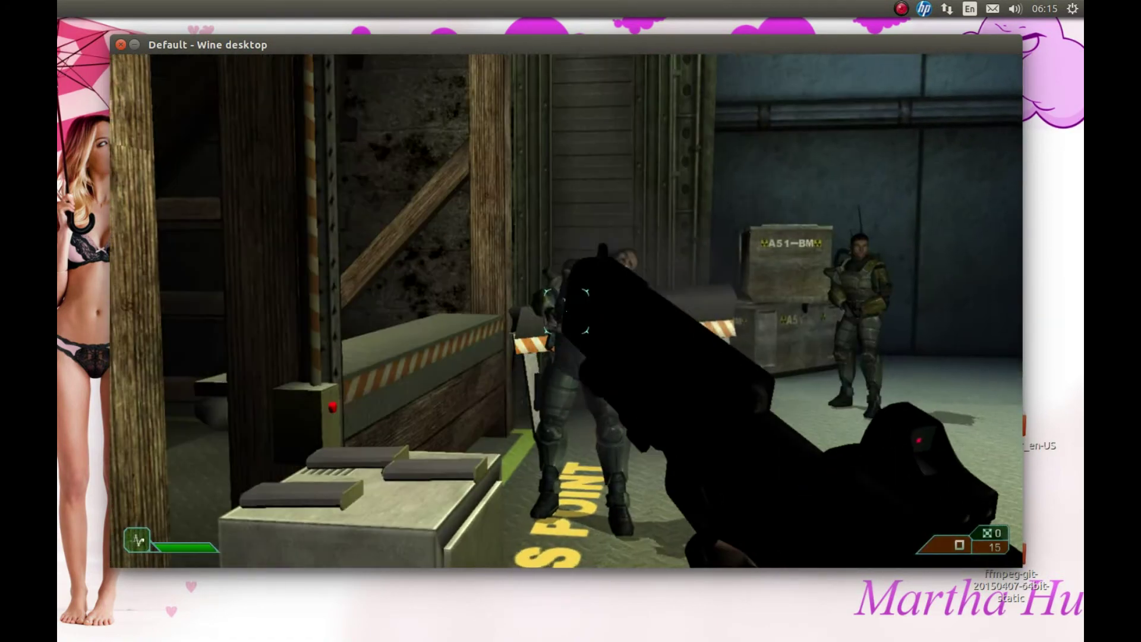
Step: Pause, quit the campaign with confirmation, then quit Area 51 from the main menu
key(Escape)
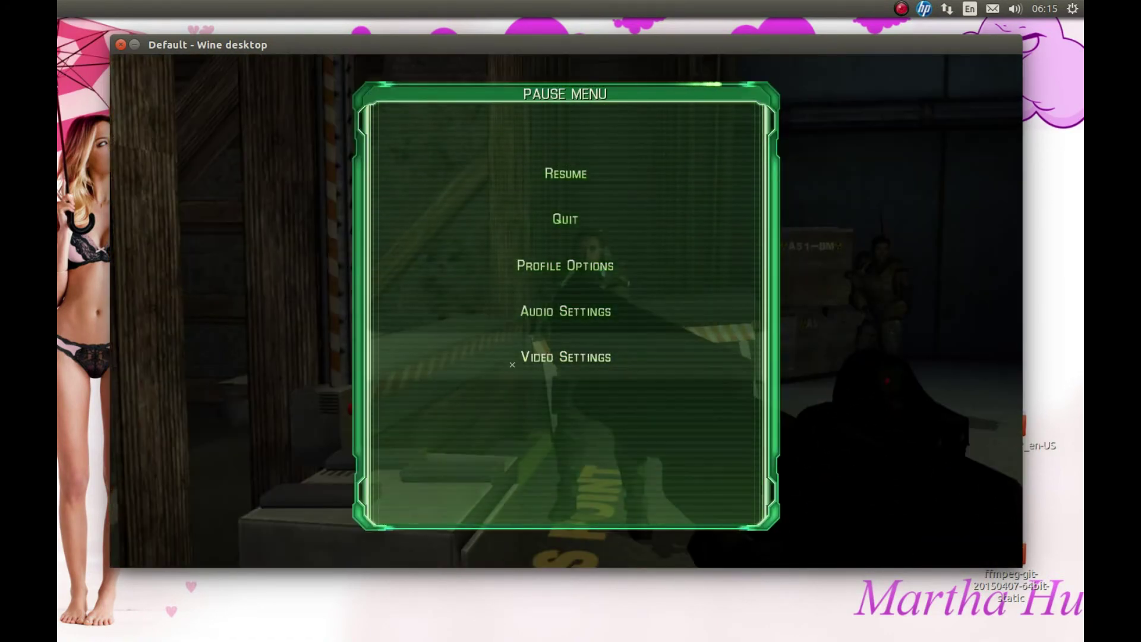
click(565, 218)
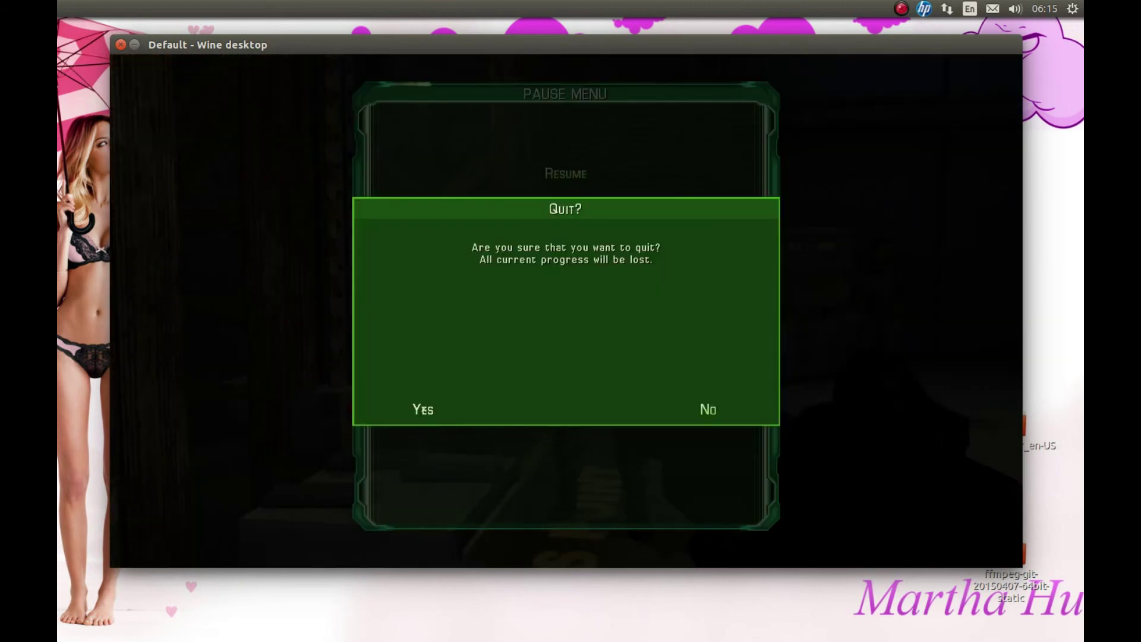
key(Return)
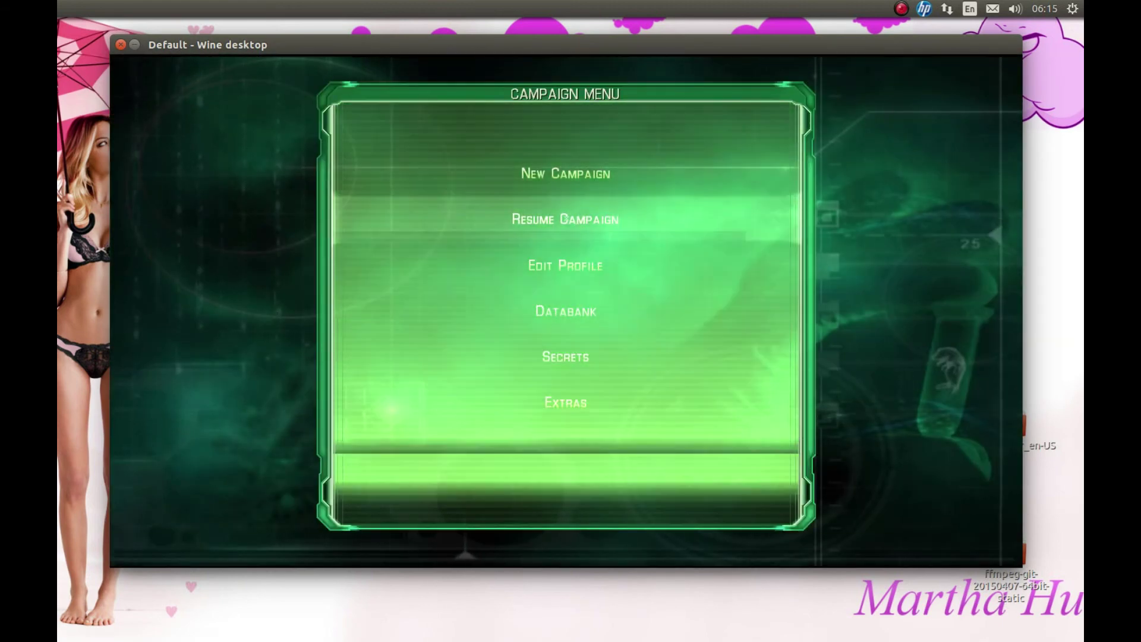
key(Escape)
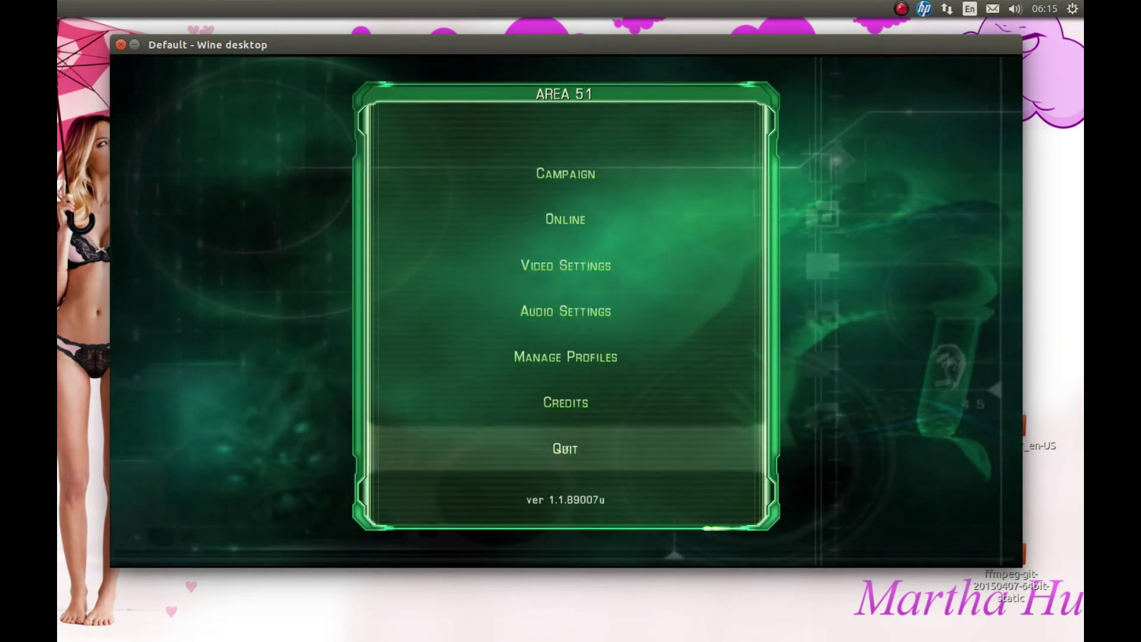
key(Return)
key(Return)
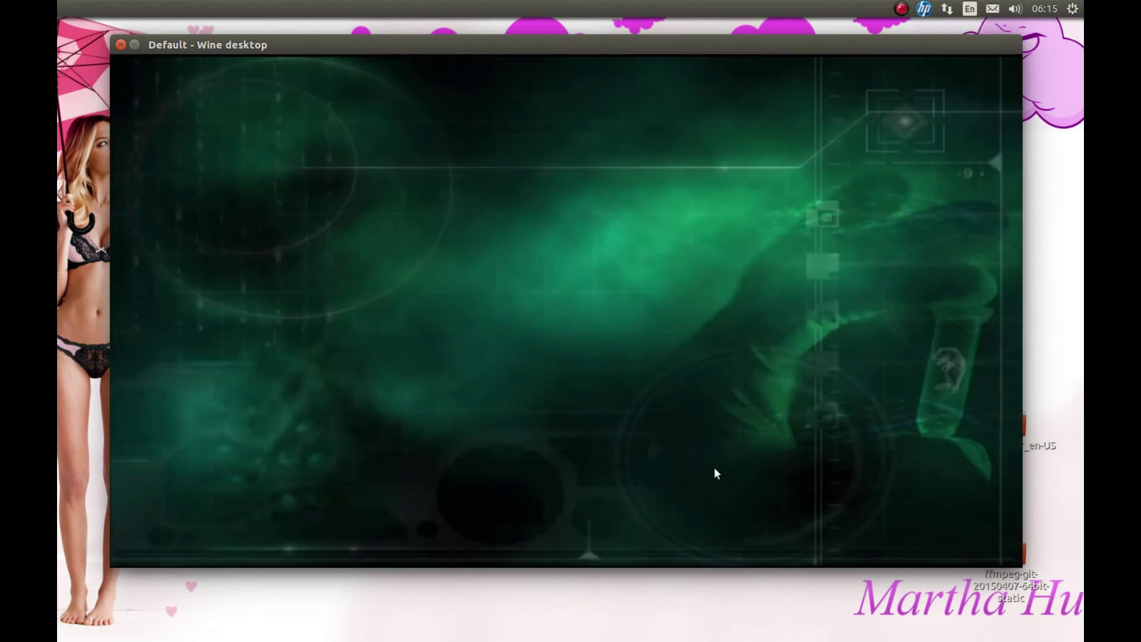